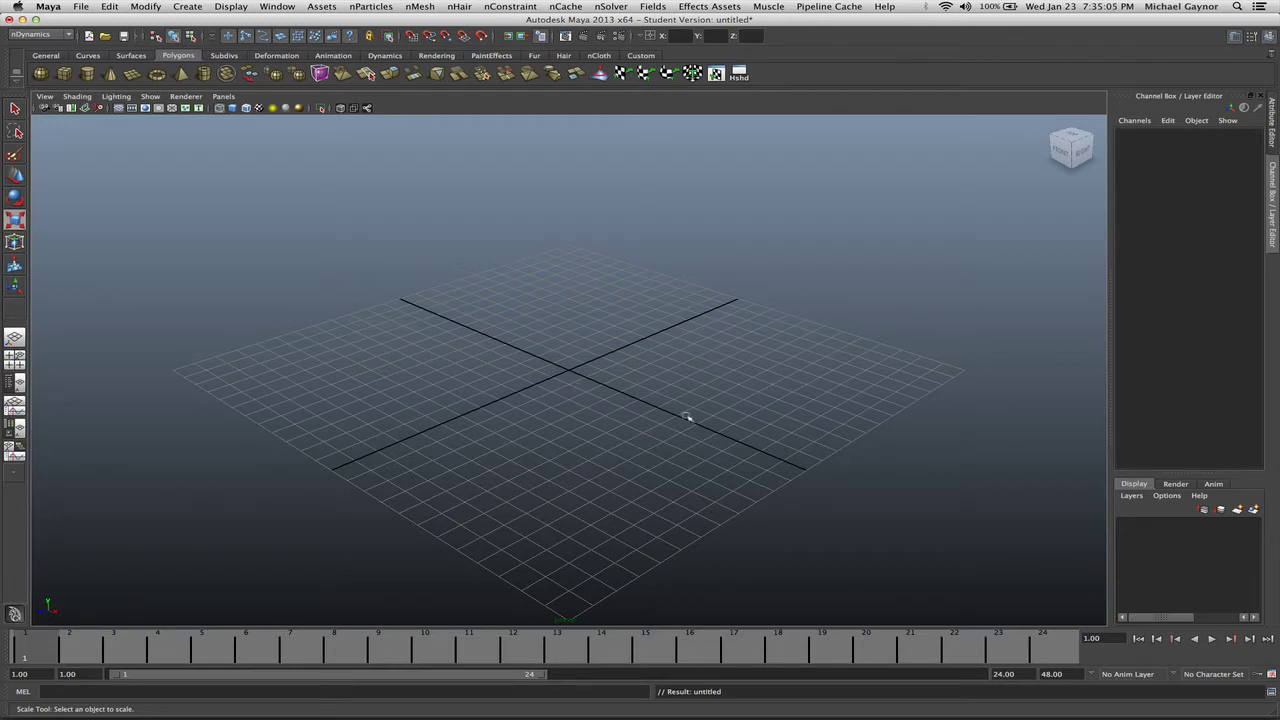
click(1271, 677)
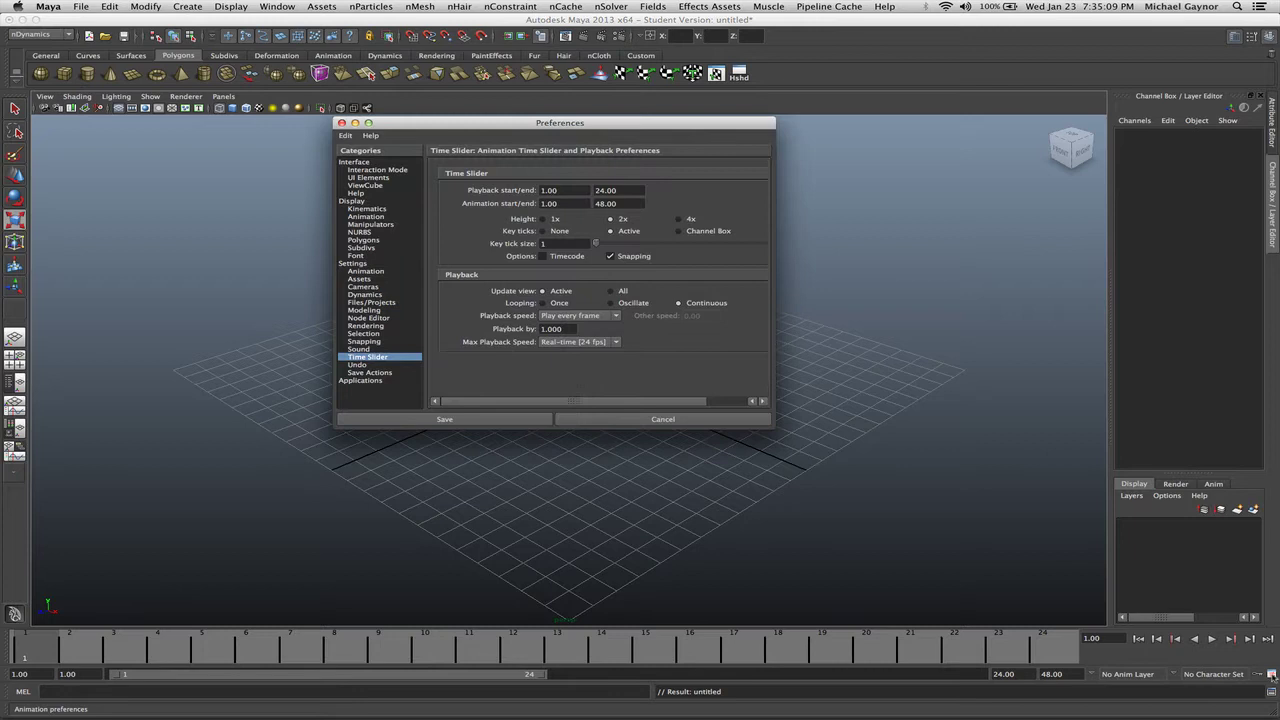
click(592, 343)
click(590, 344)
drag(505, 130, 513, 173)
click(586, 385)
click(578, 387)
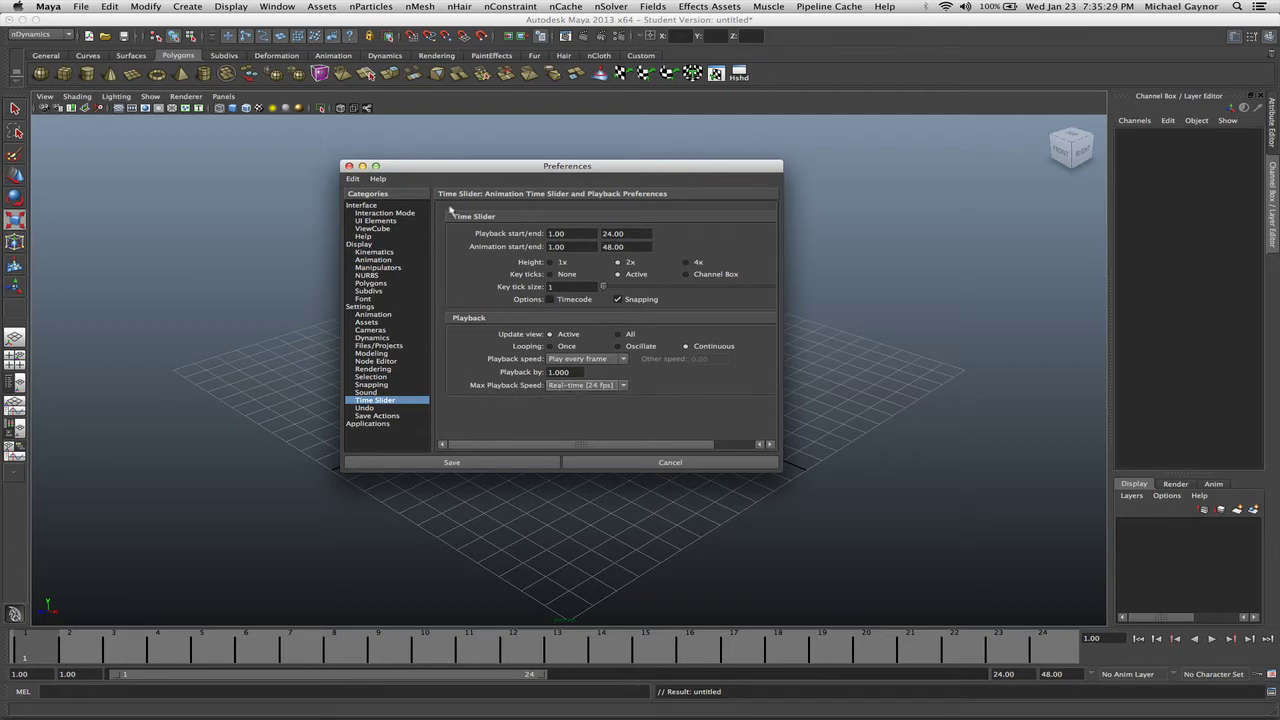
drag(428, 168, 444, 157)
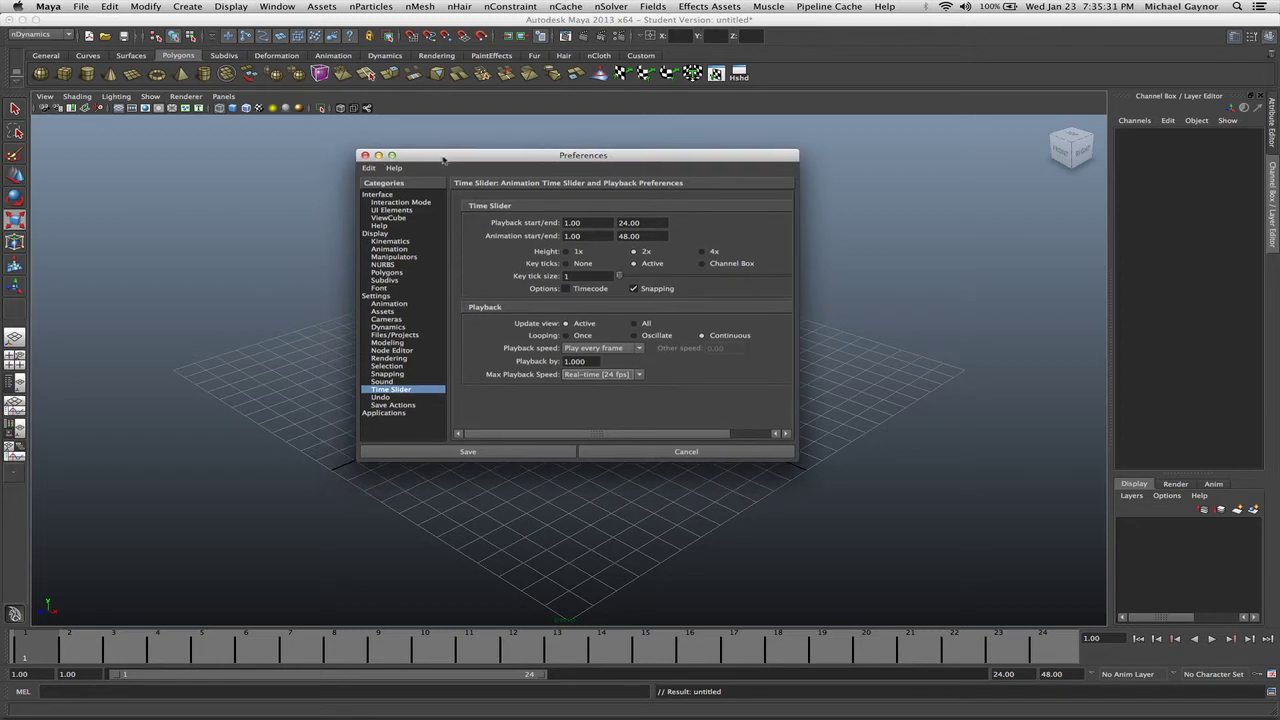
- Save the preferences and add a smooth-shaded polygon sphere at the origin, framed in view
click(428, 455)
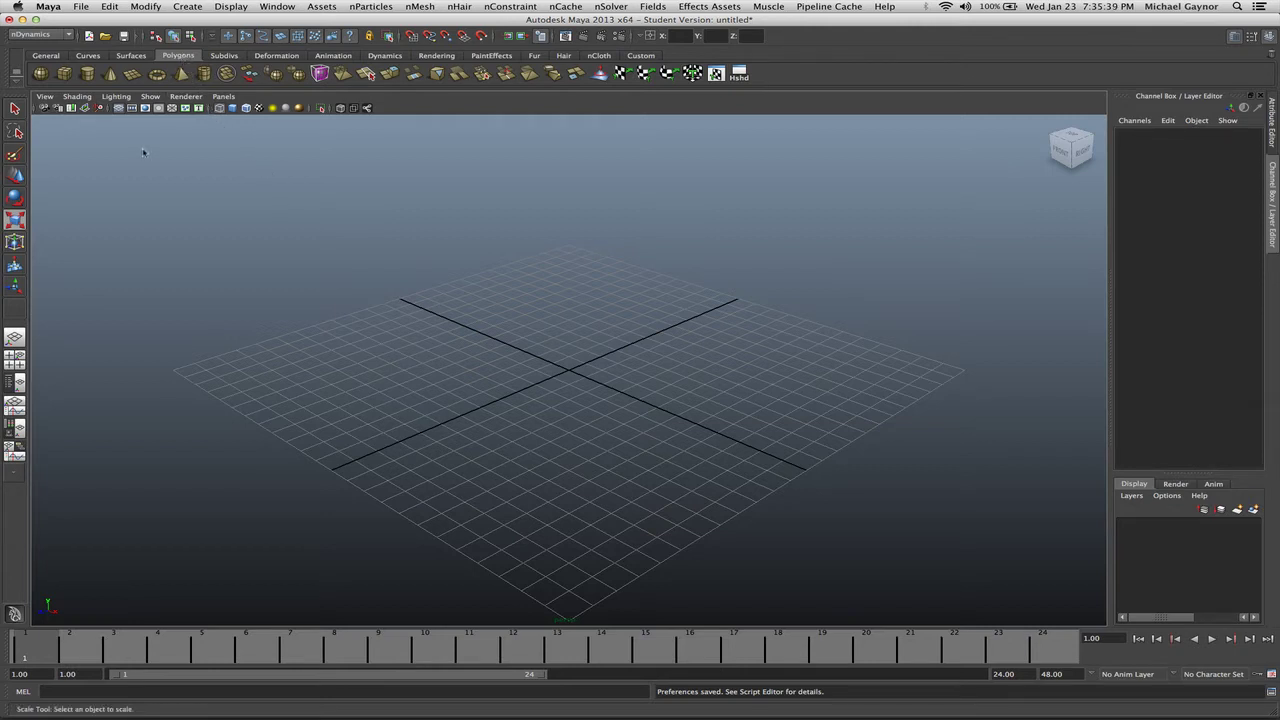
click(40, 74)
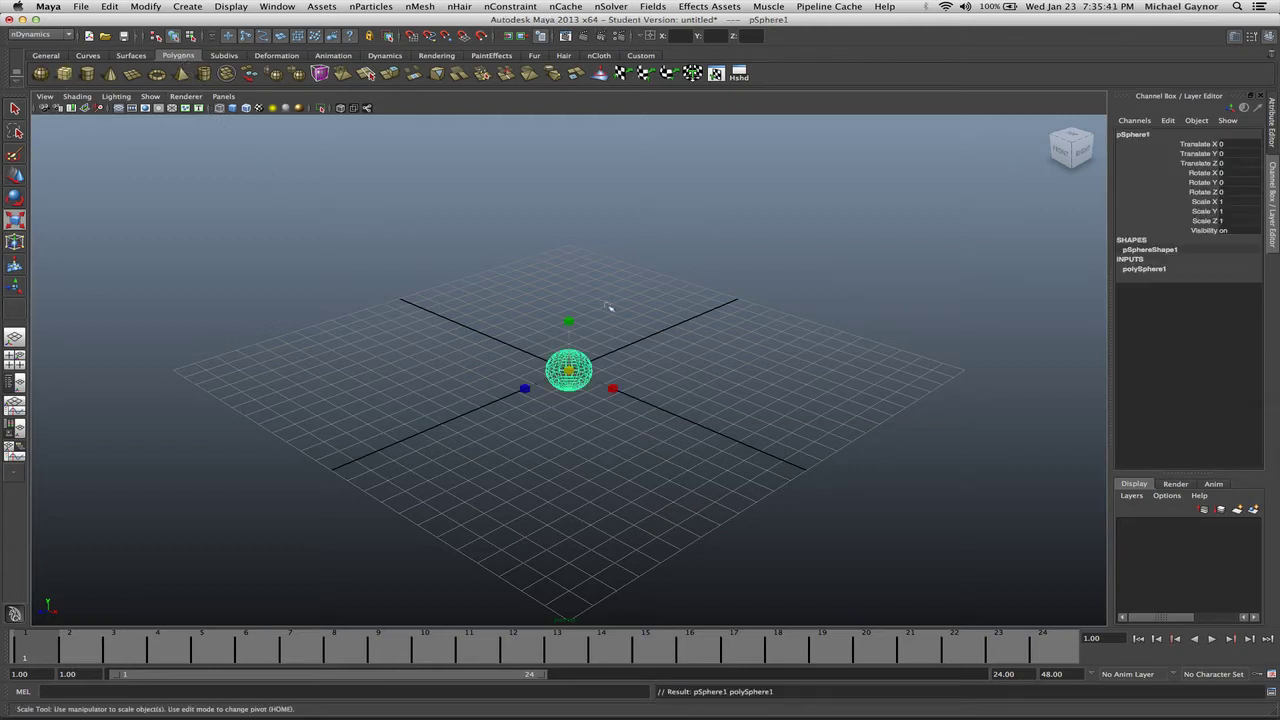
key(f)
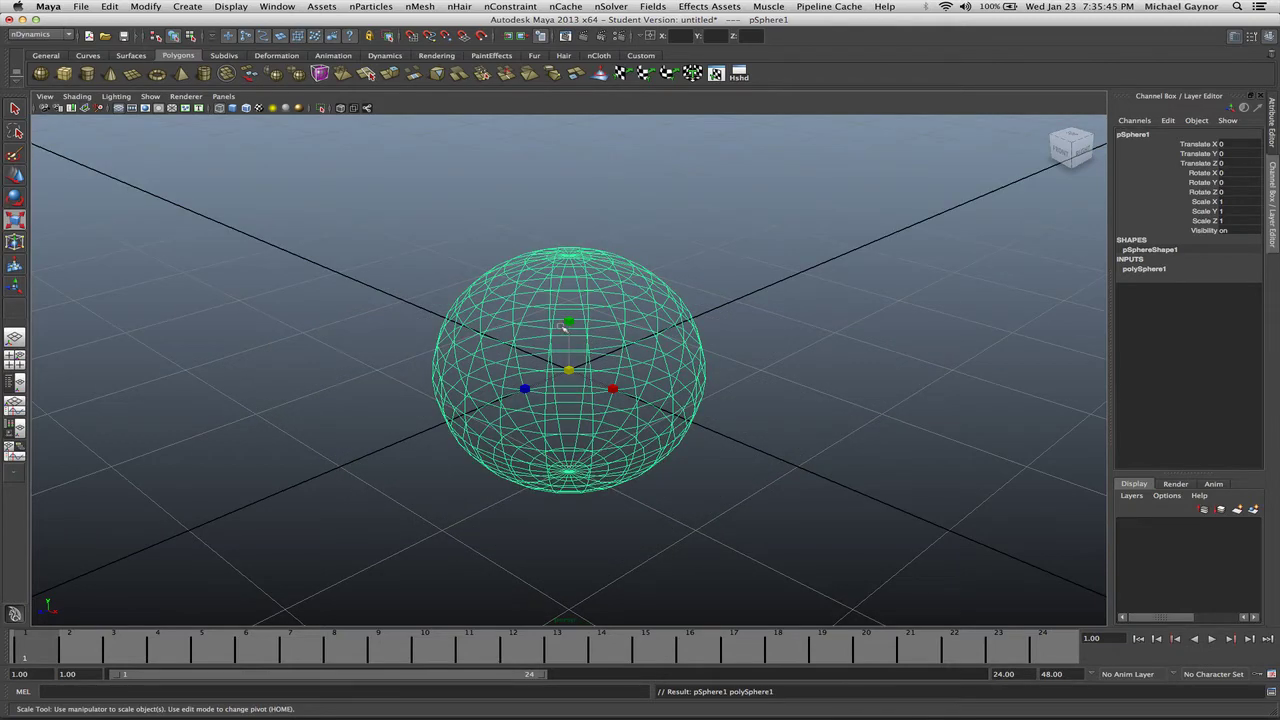
key(5)
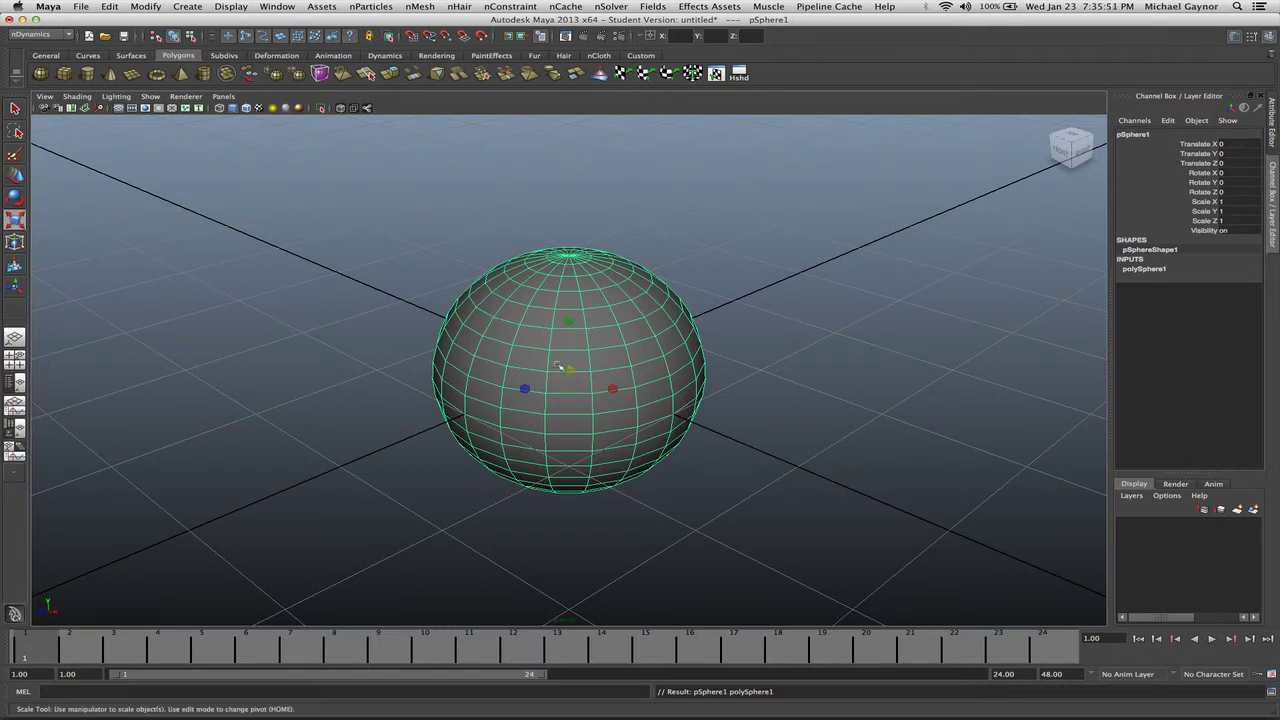
- Scale the sphere uniformly down to 0.401 and keep it selected
drag(569, 371, 429, 377)
click(445, 337)
click(595, 345)
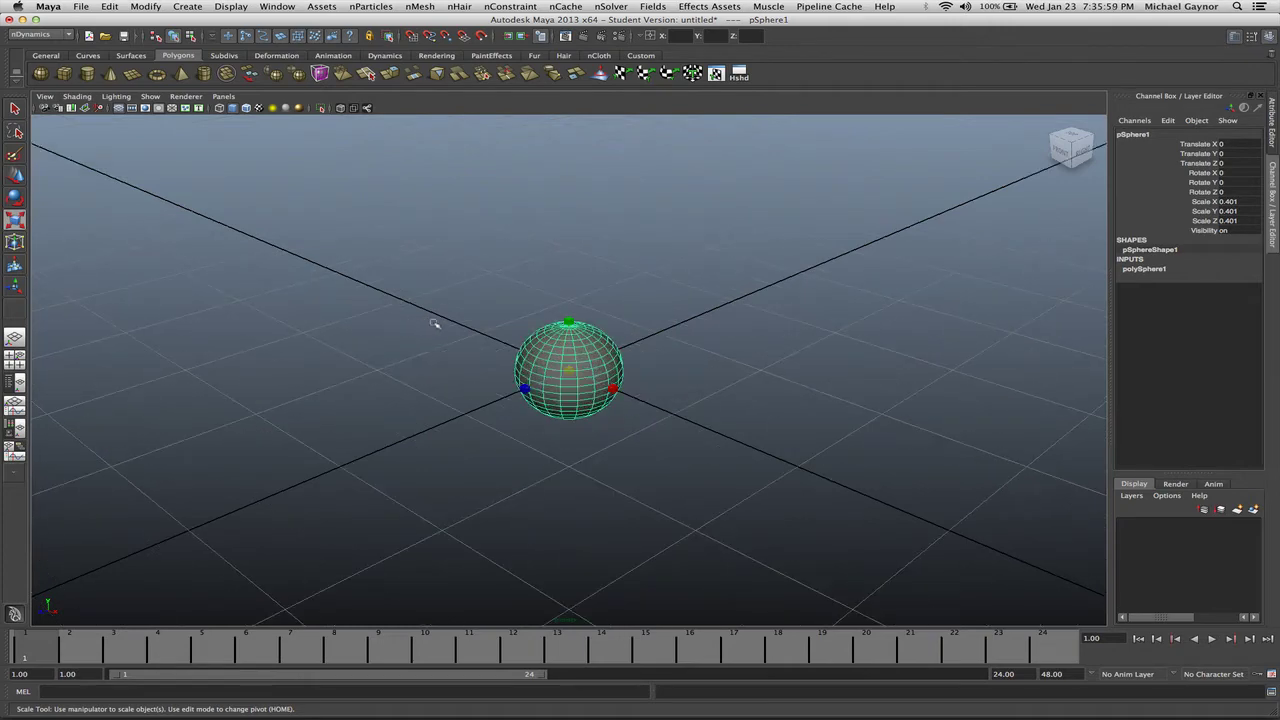
- Keep the nDynamics menu set active and select the sphere
click(434, 323)
click(68, 35)
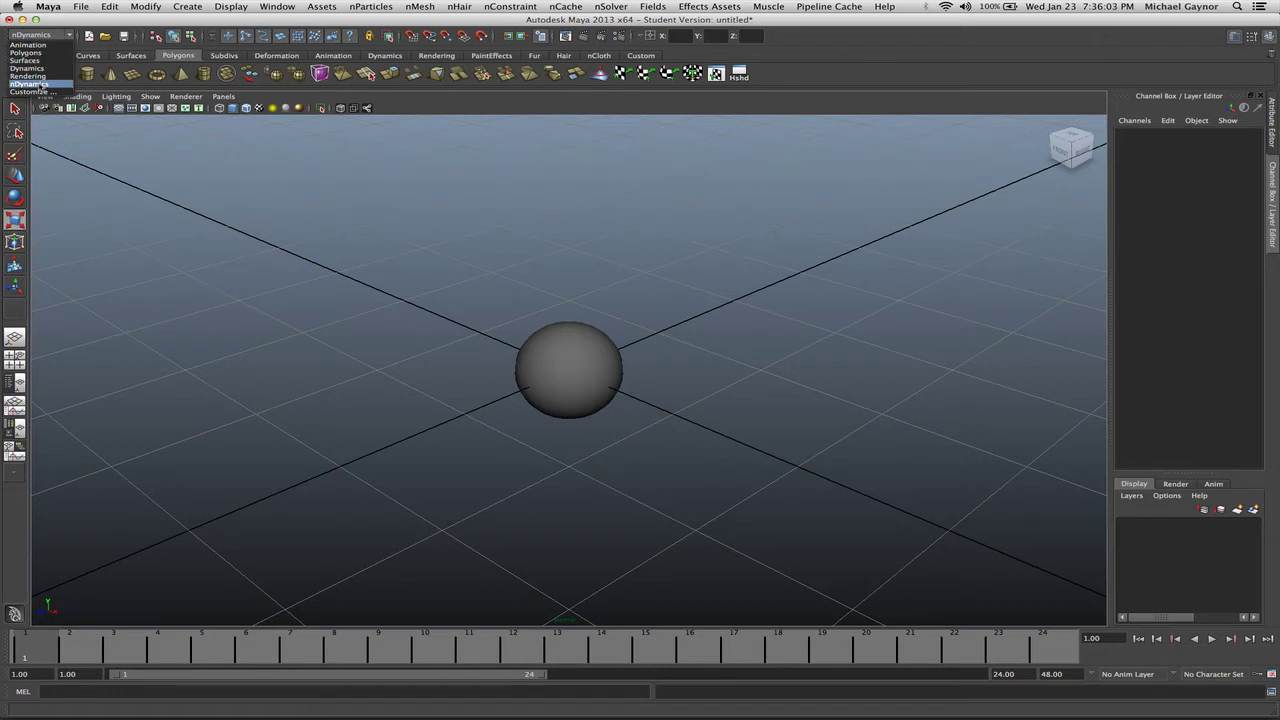
click(40, 85)
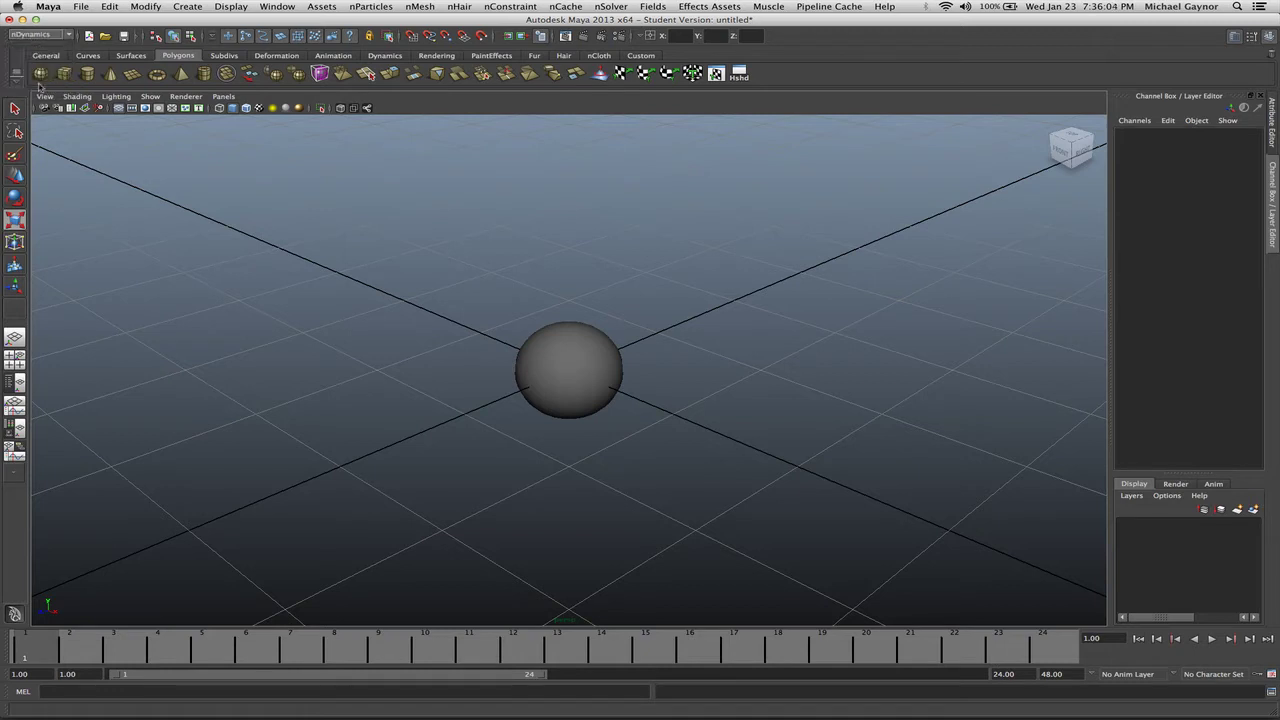
click(586, 372)
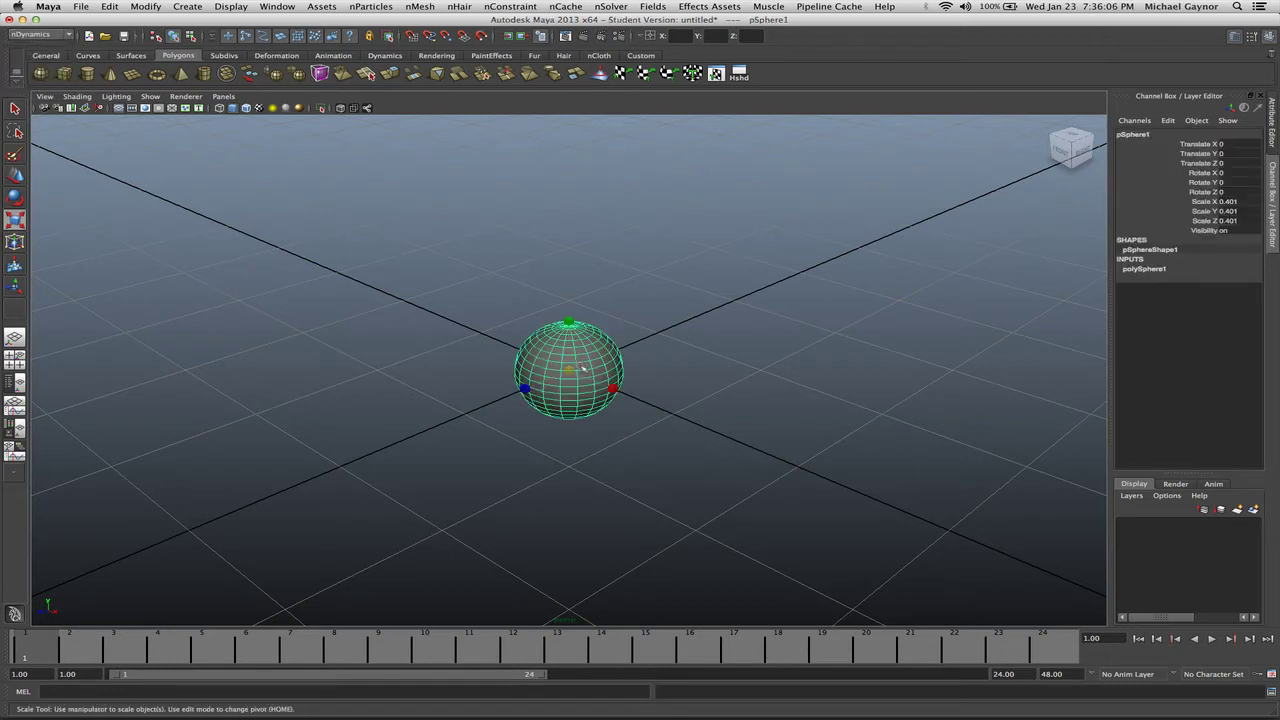
- Create Paint Effects output hair on the sphere with a 20 by 20 grid and length 10
click(460, 7)
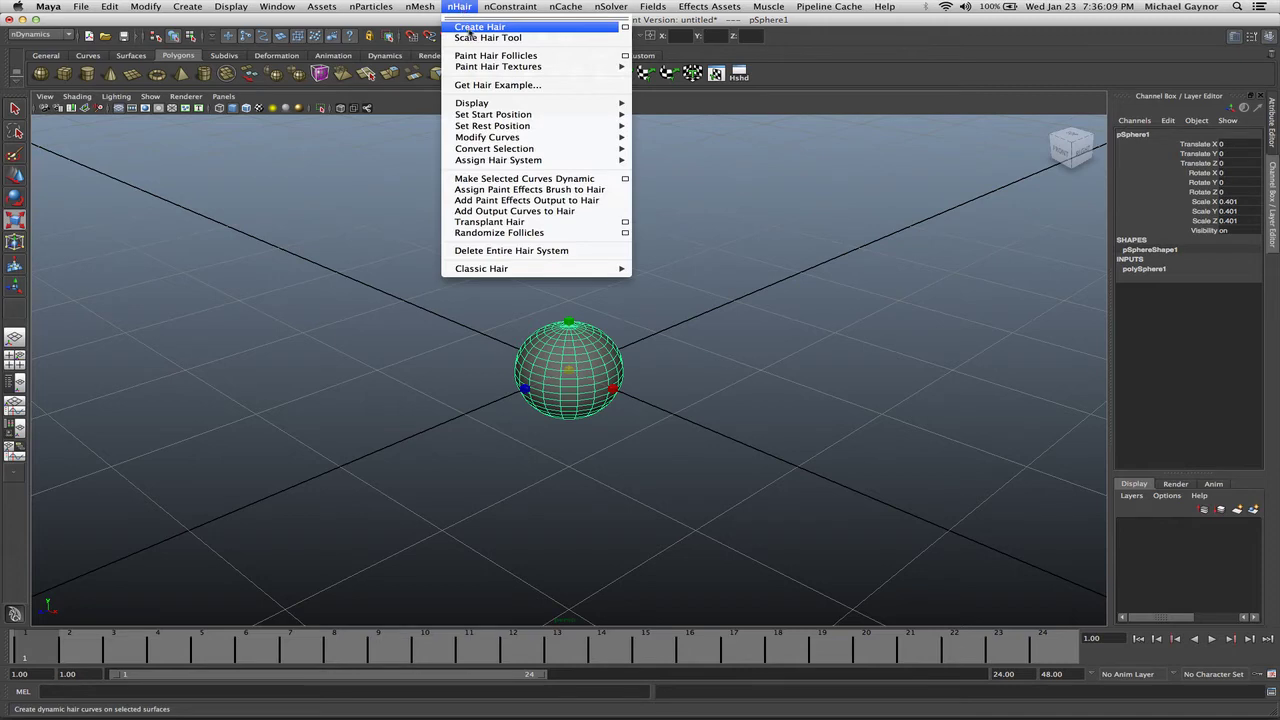
click(626, 29)
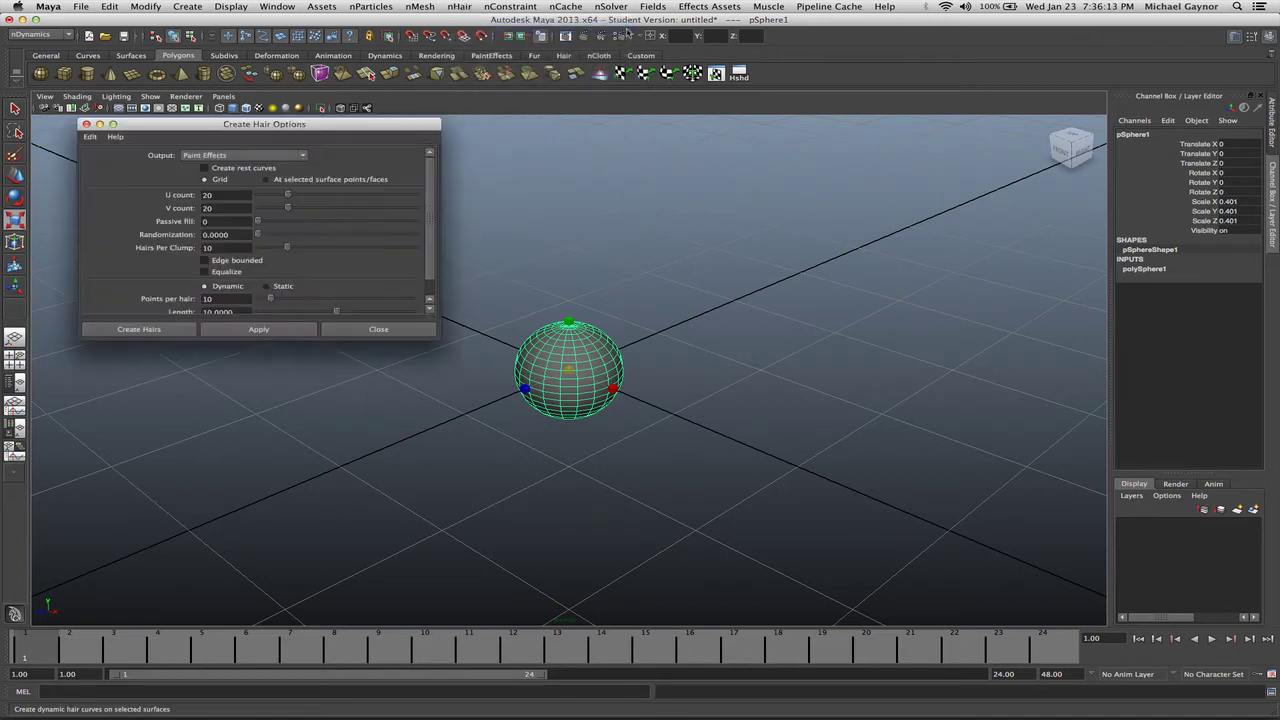
drag(197, 123, 207, 157)
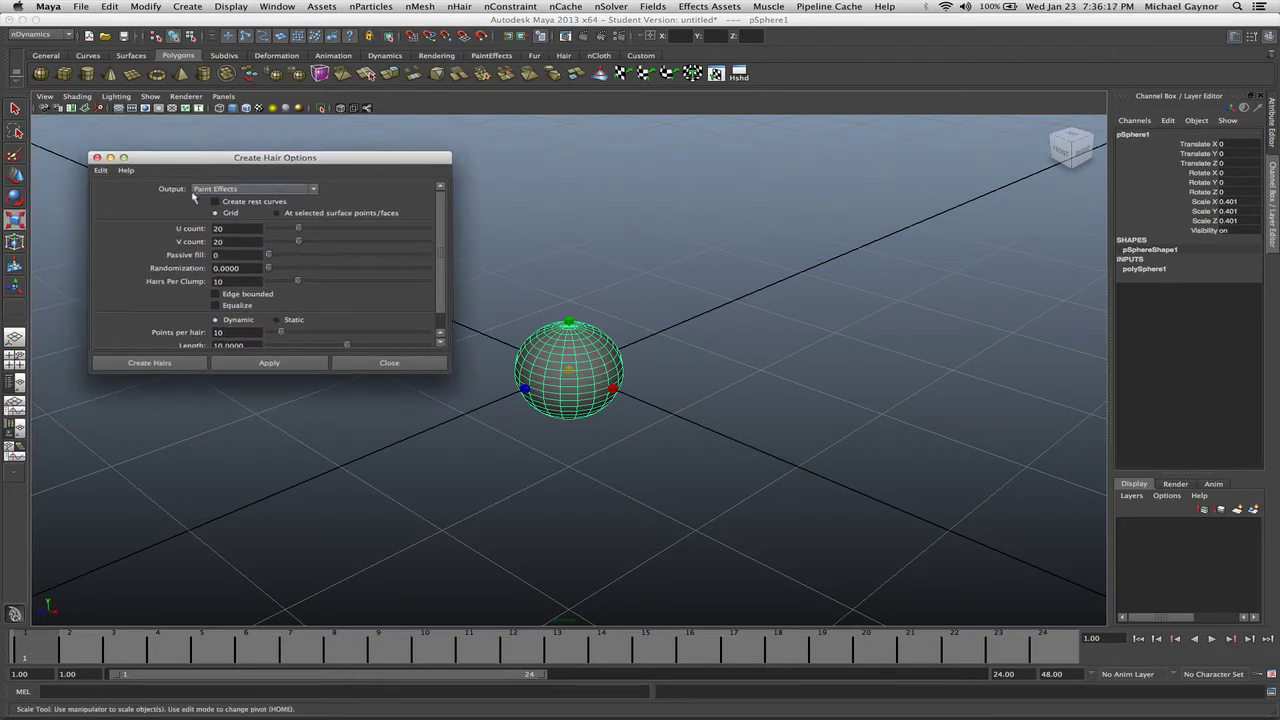
click(205, 190)
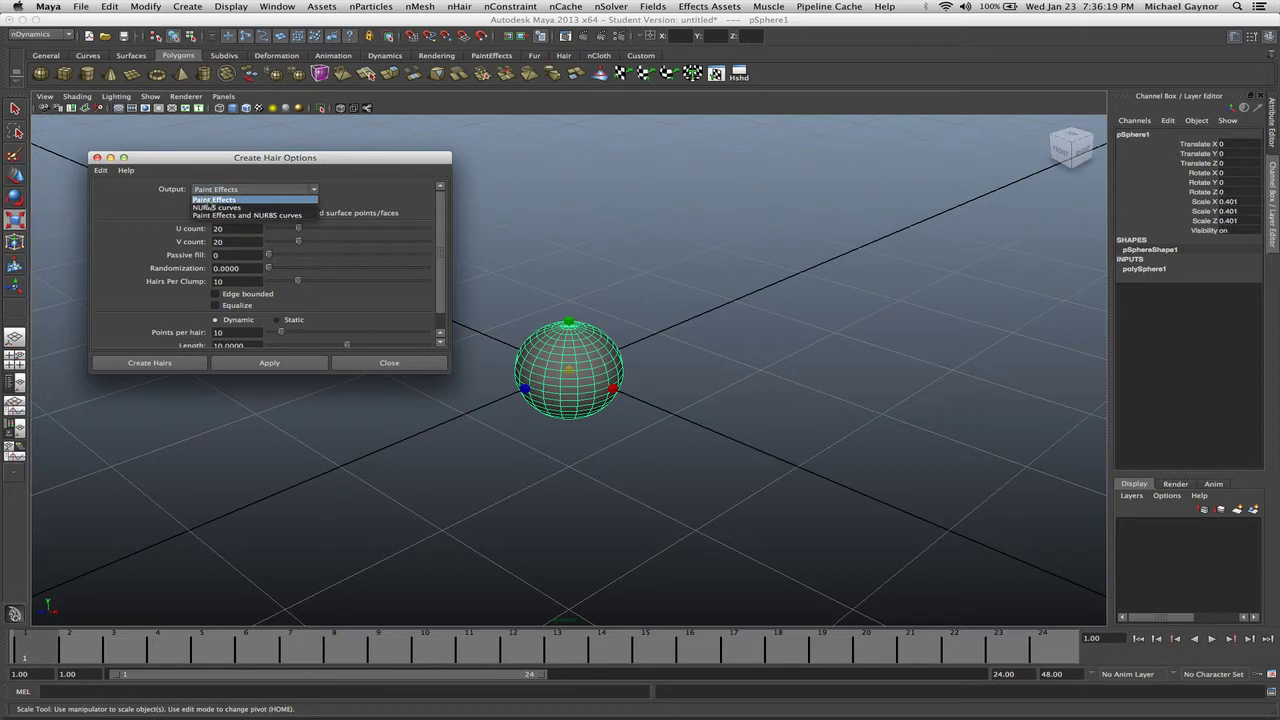
click(214, 200)
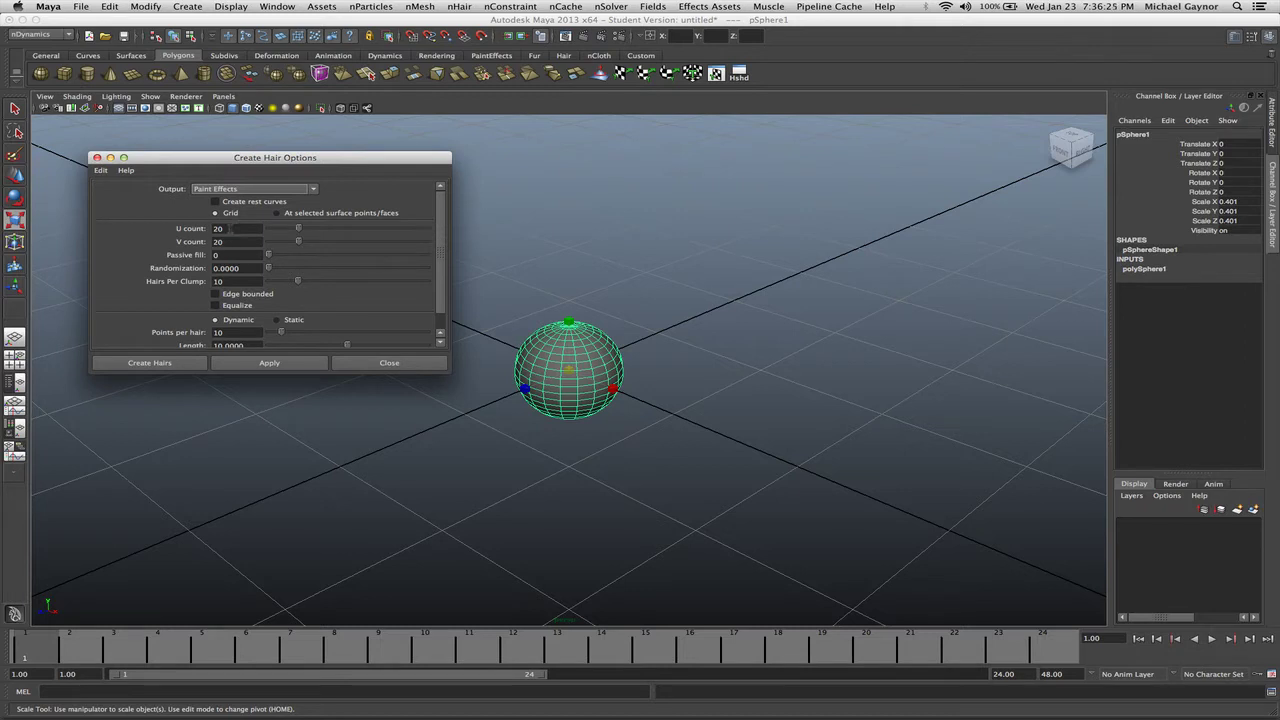
scroll(184, 240, down, 1)
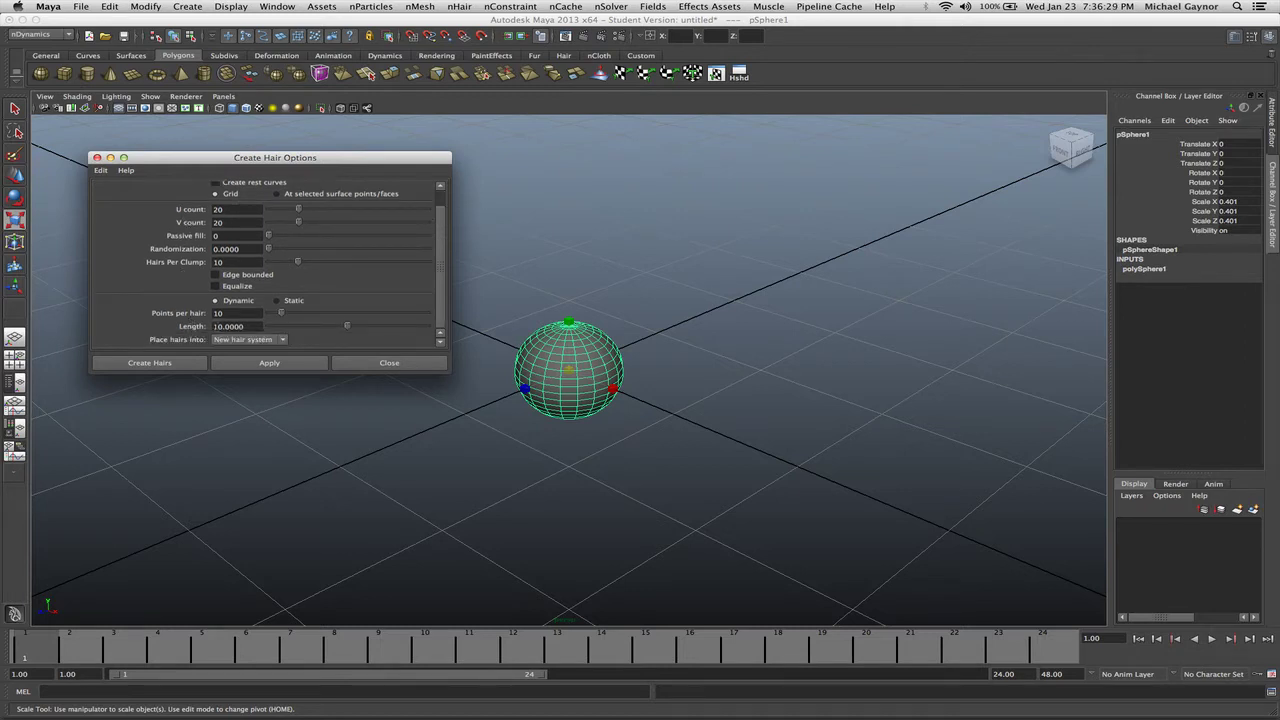
click(228, 326)
click(172, 364)
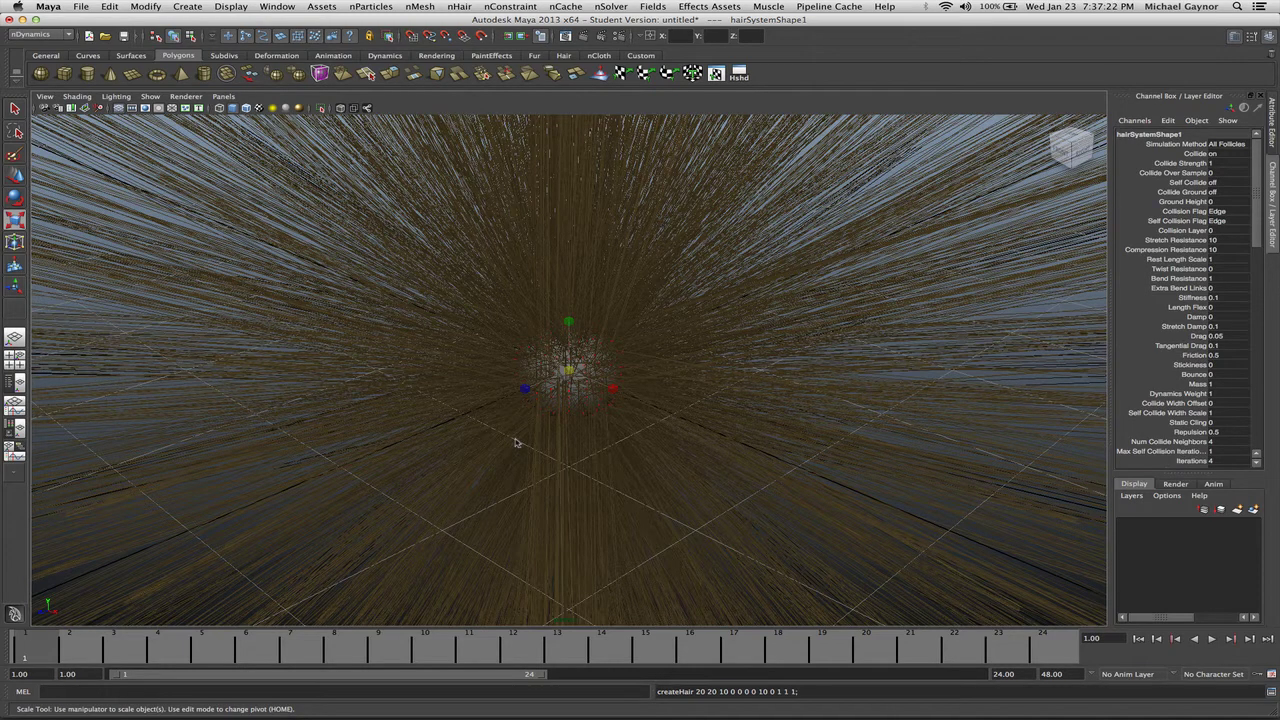
- Zoom out to show the whole hair burst and select pfxHair1 to view its attributes
scroll(515, 442, down, 8)
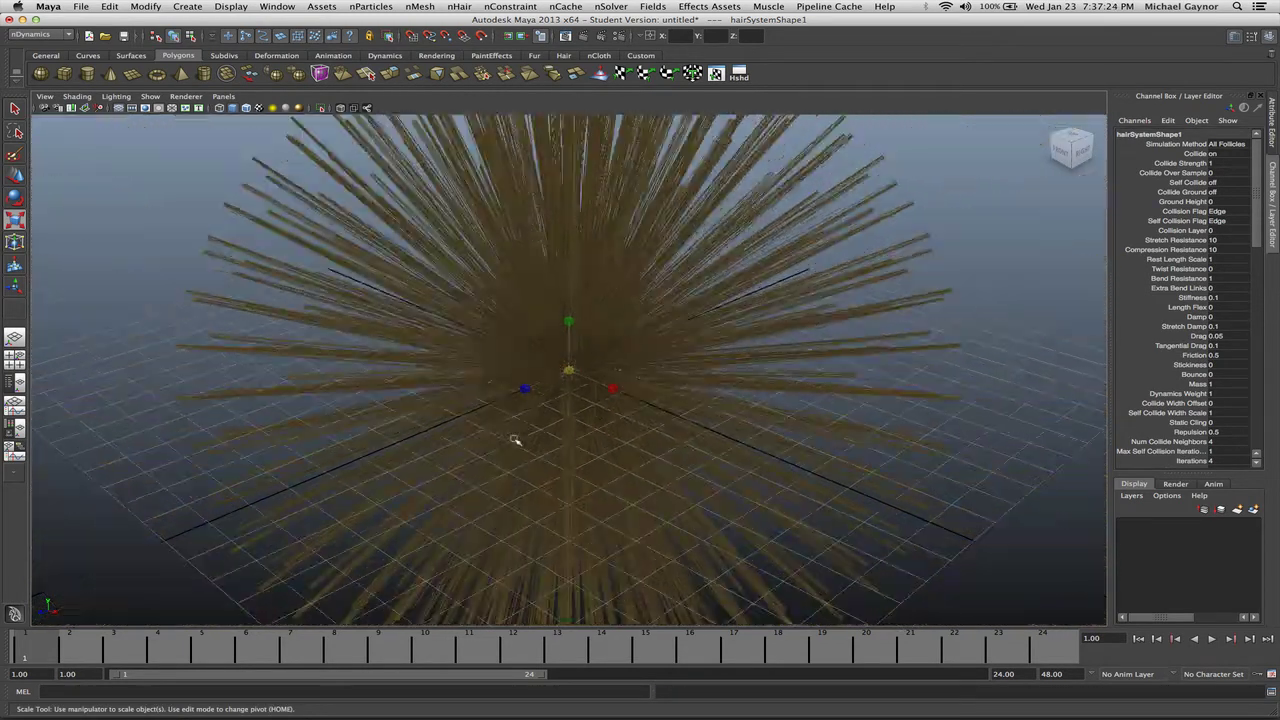
scroll(515, 442, down, 1)
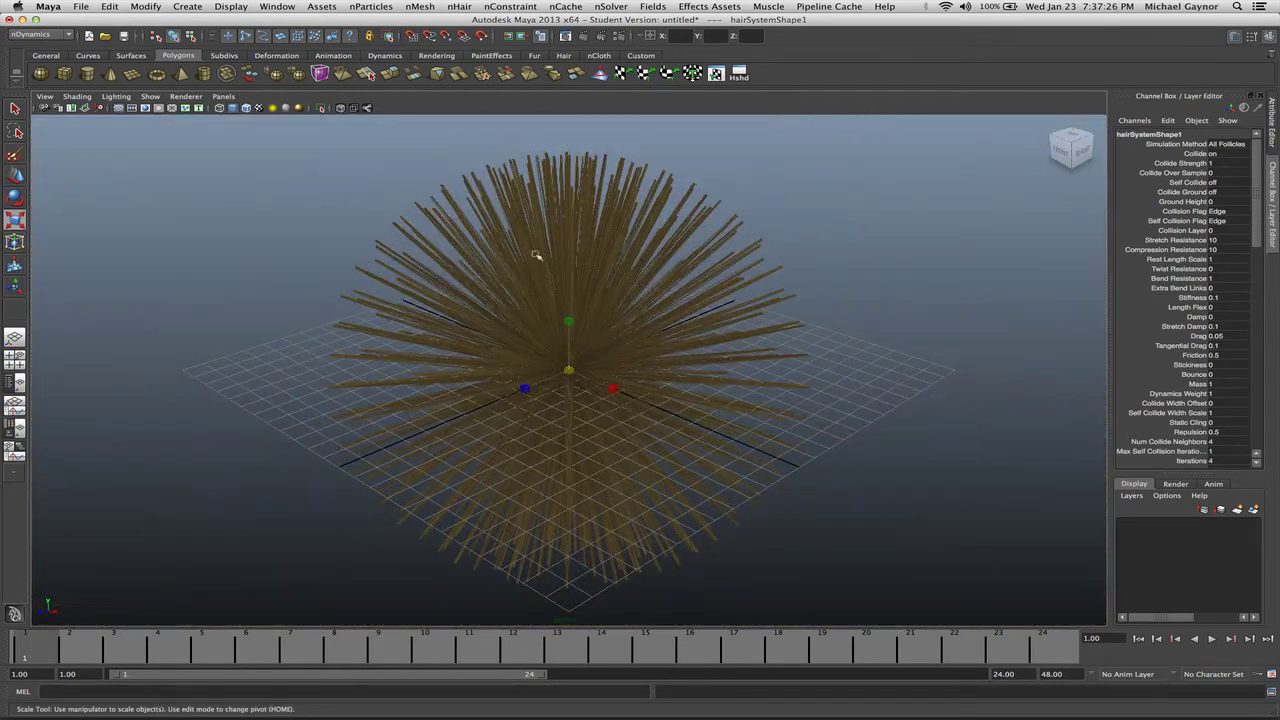
click(535, 251)
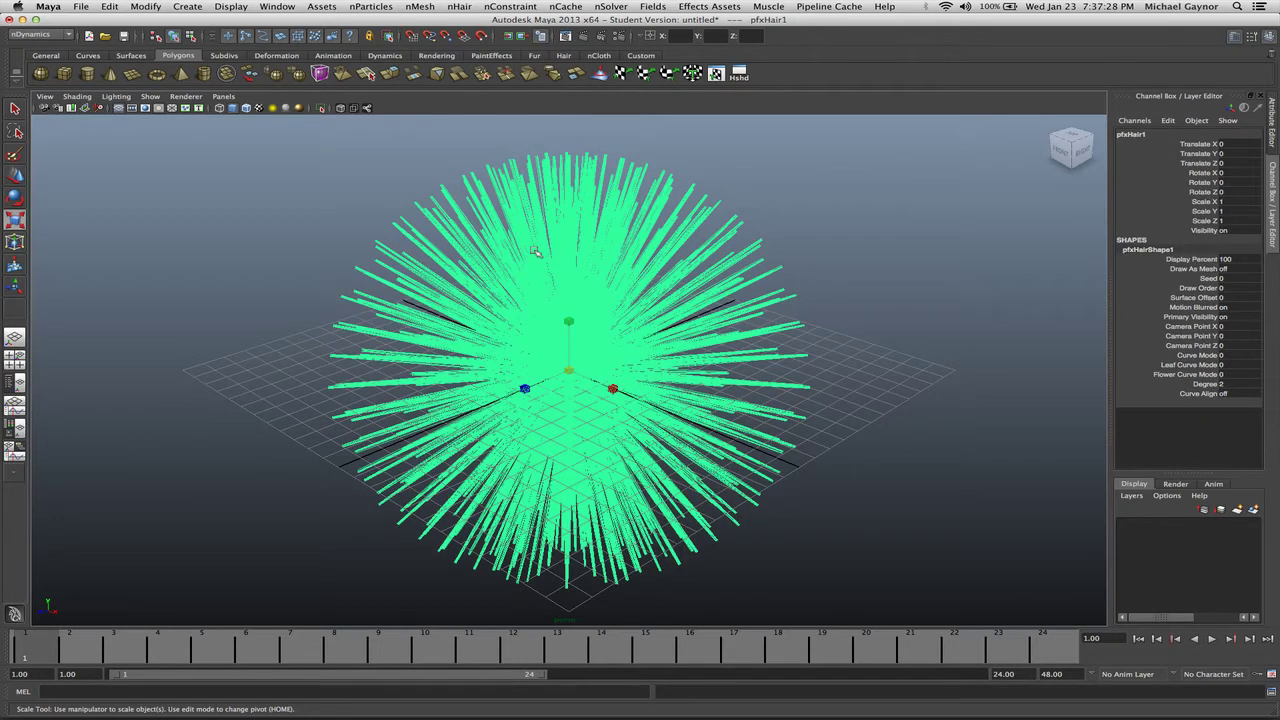
click(275, 190)
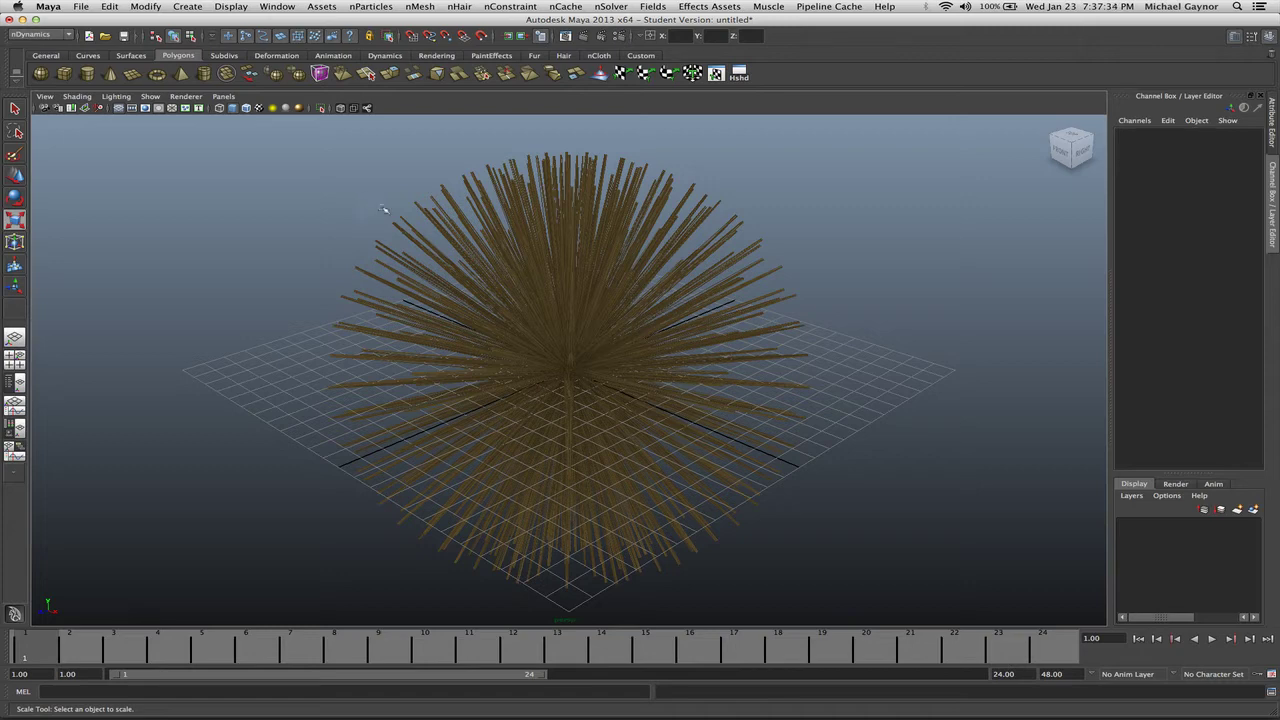
click(549, 242)
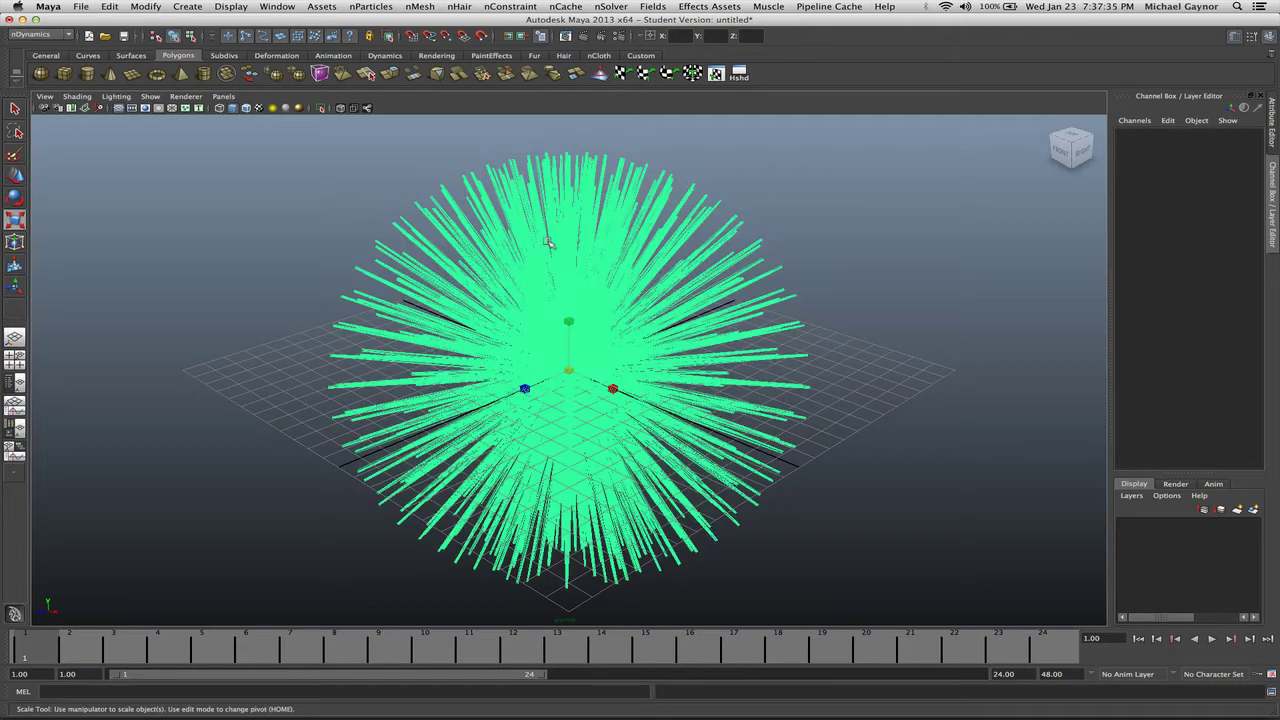
click(315, 278)
click(491, 258)
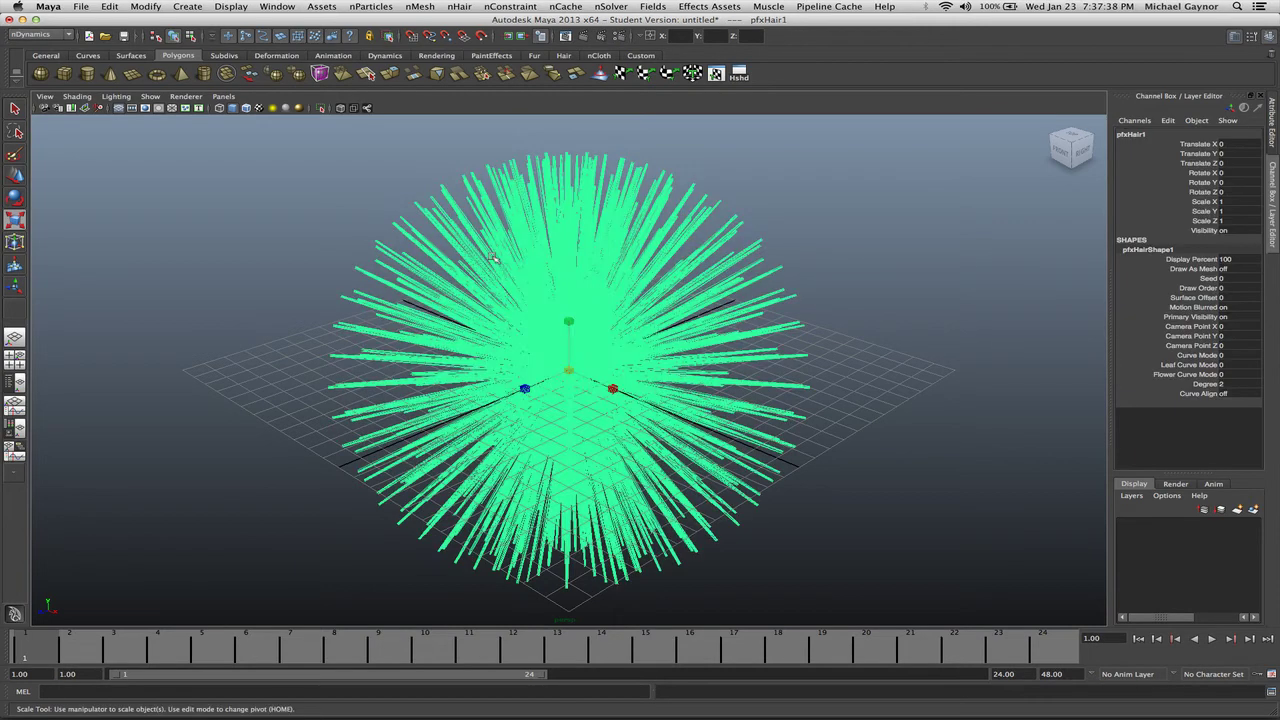
- Show the Outliner beside the perspective view and select nucleus1
click(15, 383)
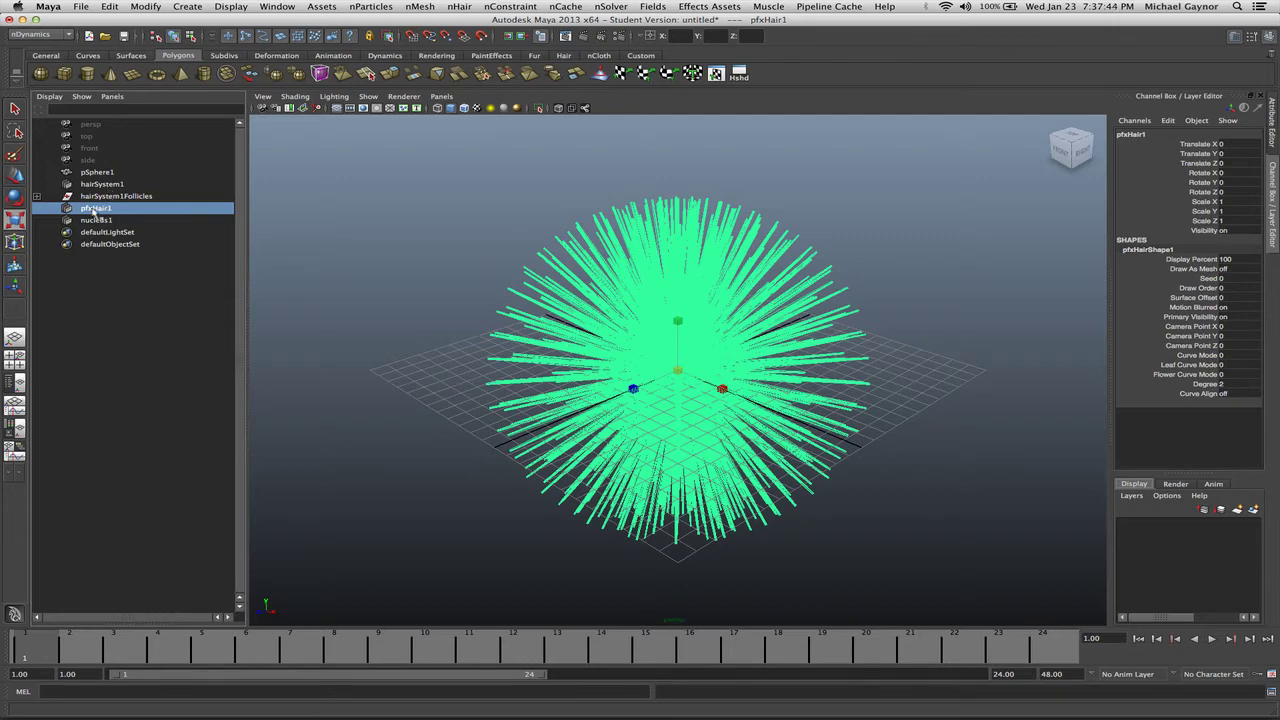
click(114, 220)
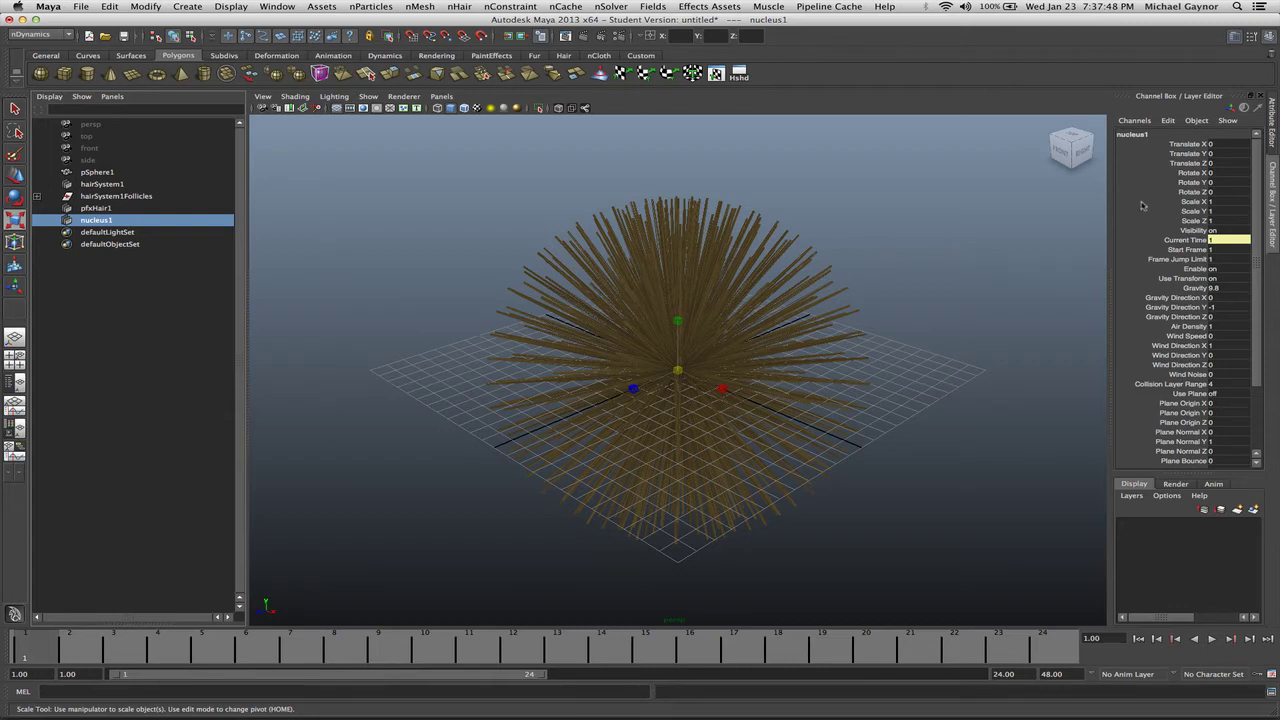
click(510, 230)
click(714, 534)
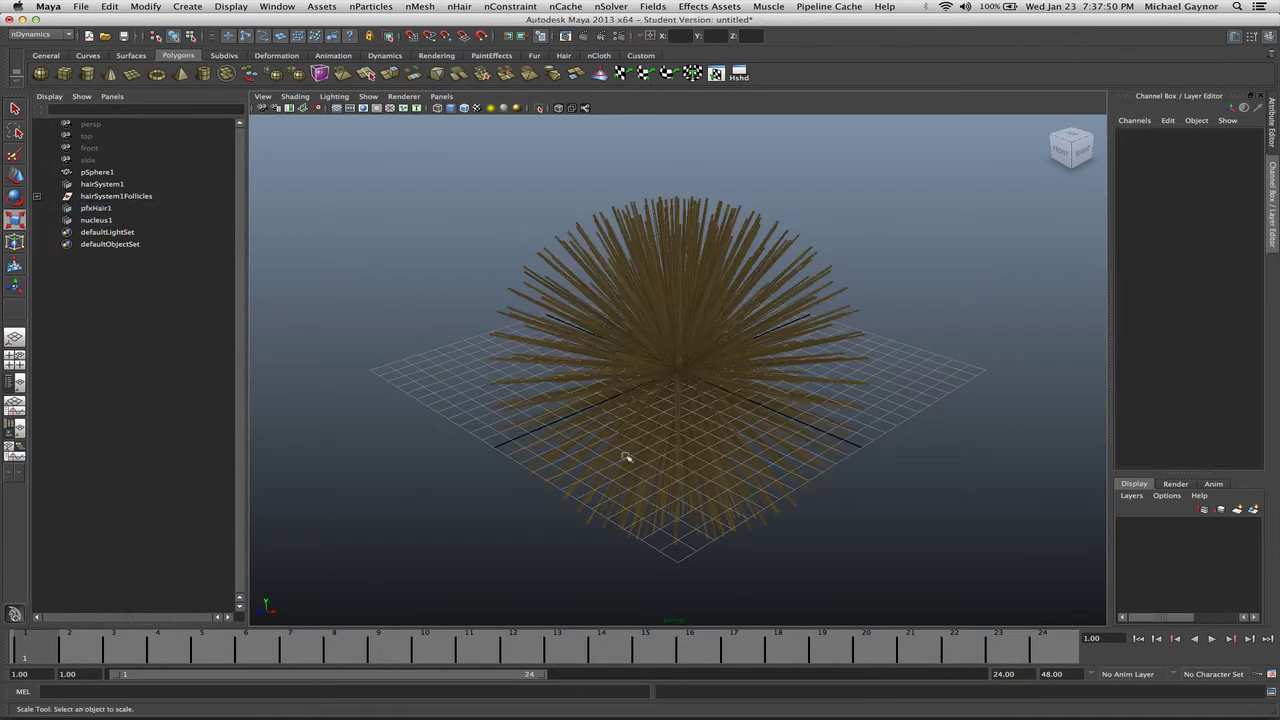
- Set the playback end frame to 300 and play the hair simulation, then stop
double_click(1002, 674)
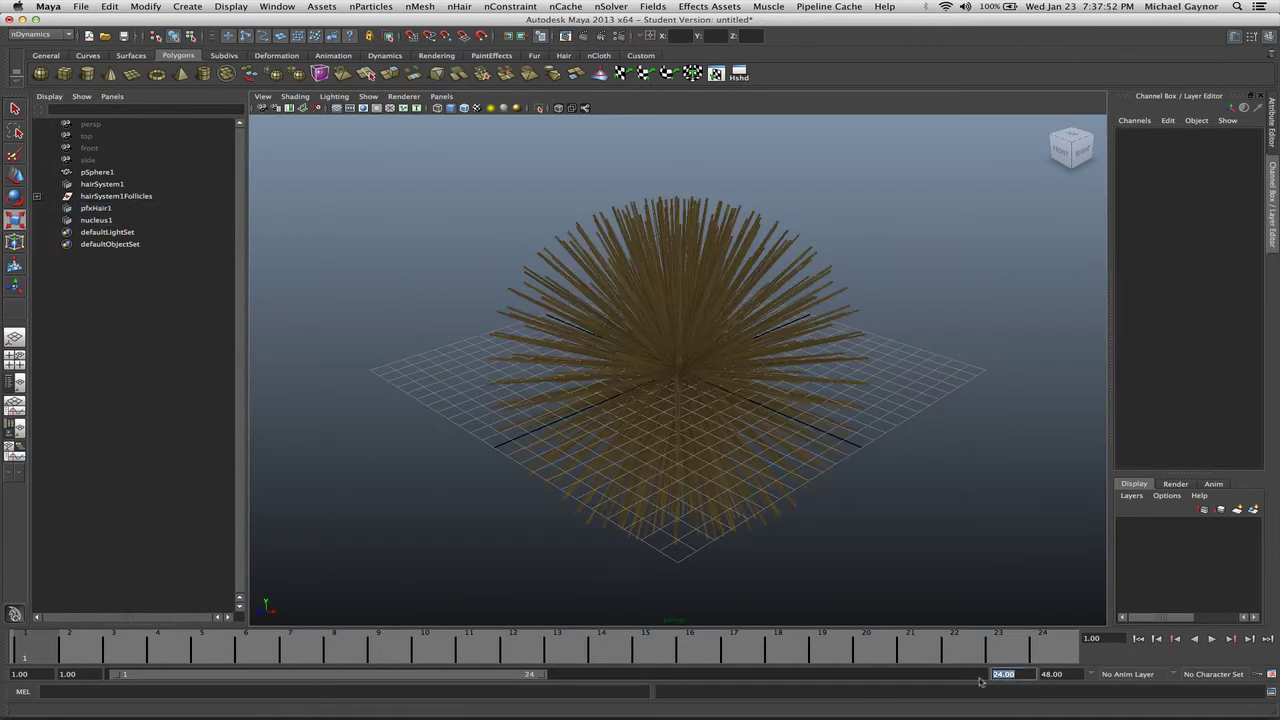
text(300)
key(Return)
click(1212, 638)
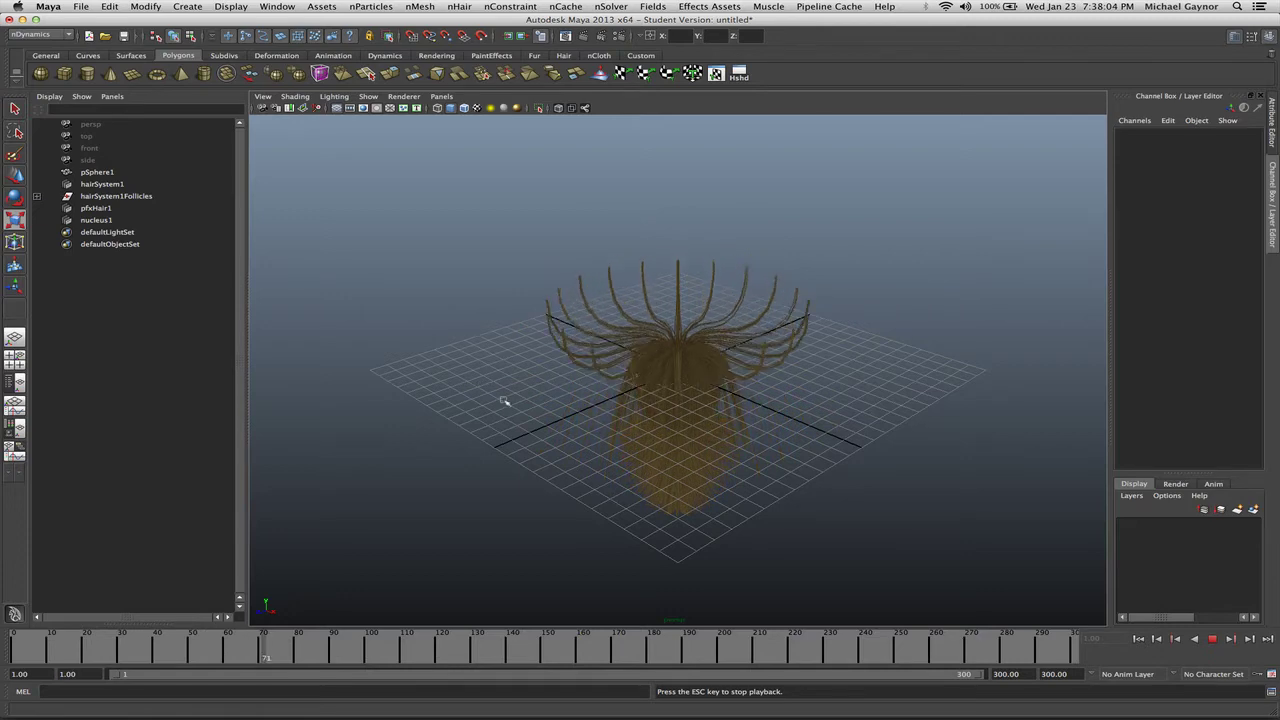
key(Escape)
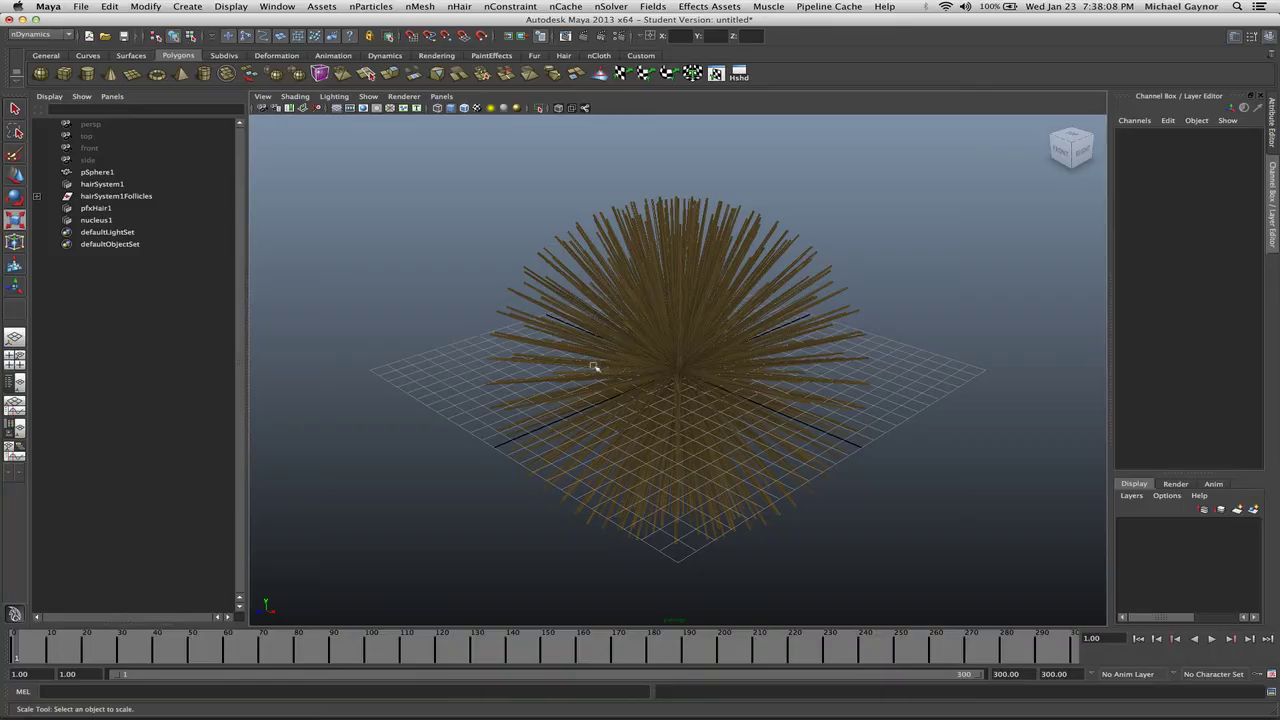
- Set nucleus1's gravity from 9.8 to 0, then select hairSystem1
click(100, 220)
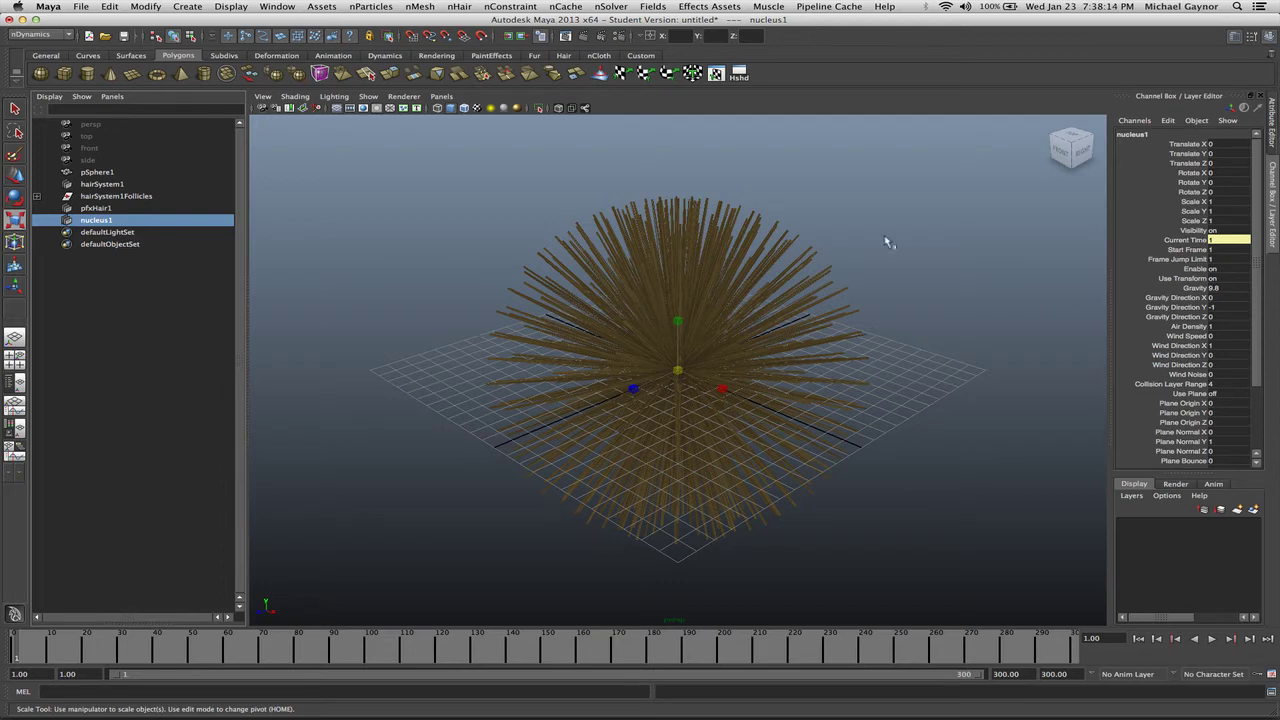
click(1274, 148)
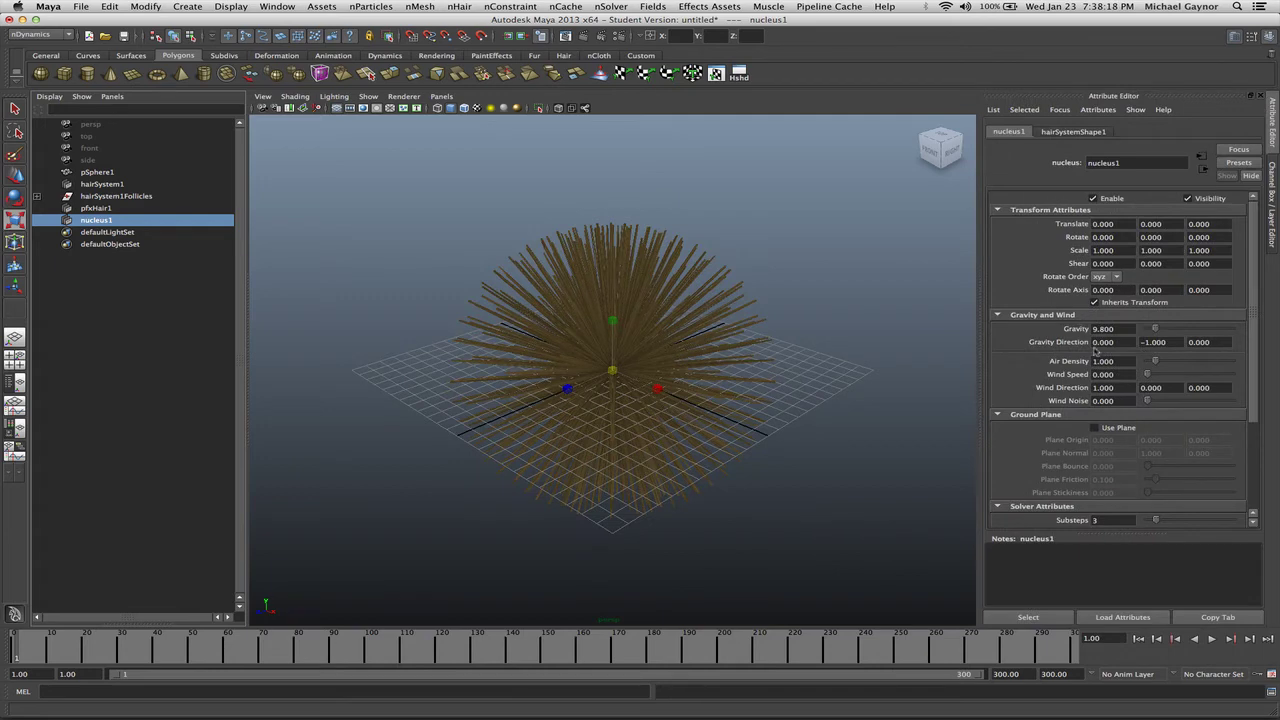
drag(1157, 330, 1112, 334)
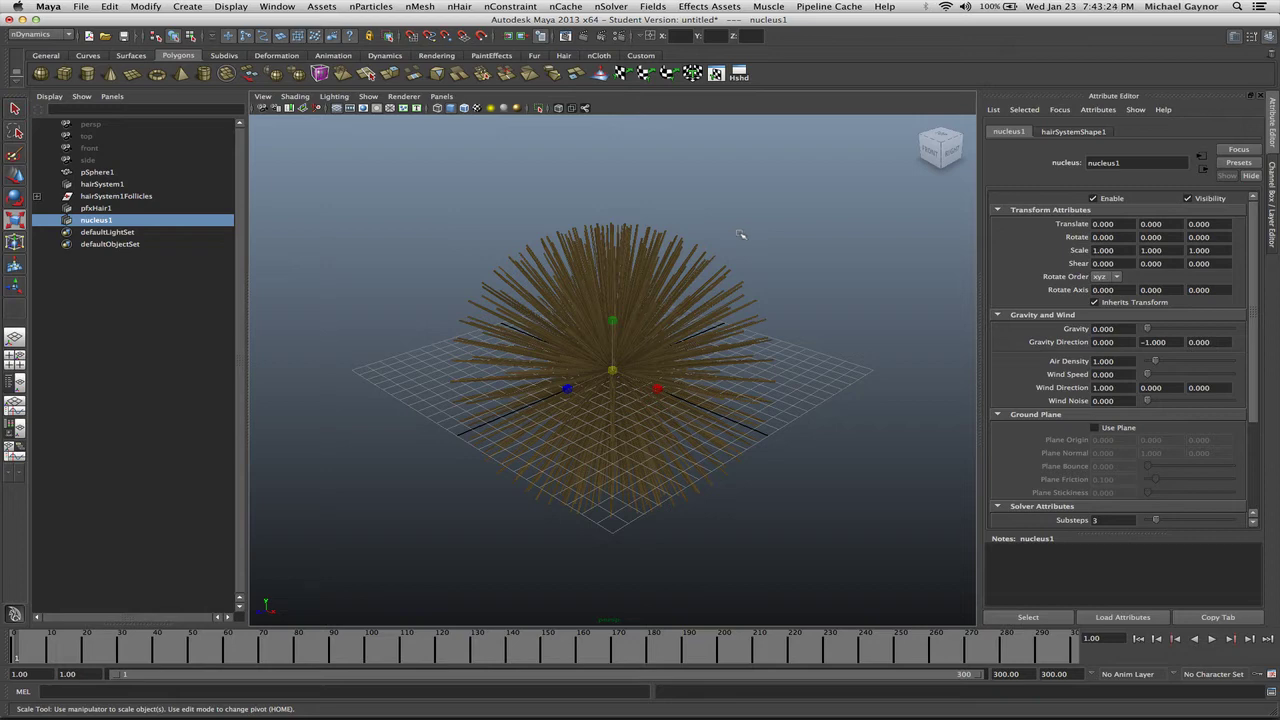
click(102, 186)
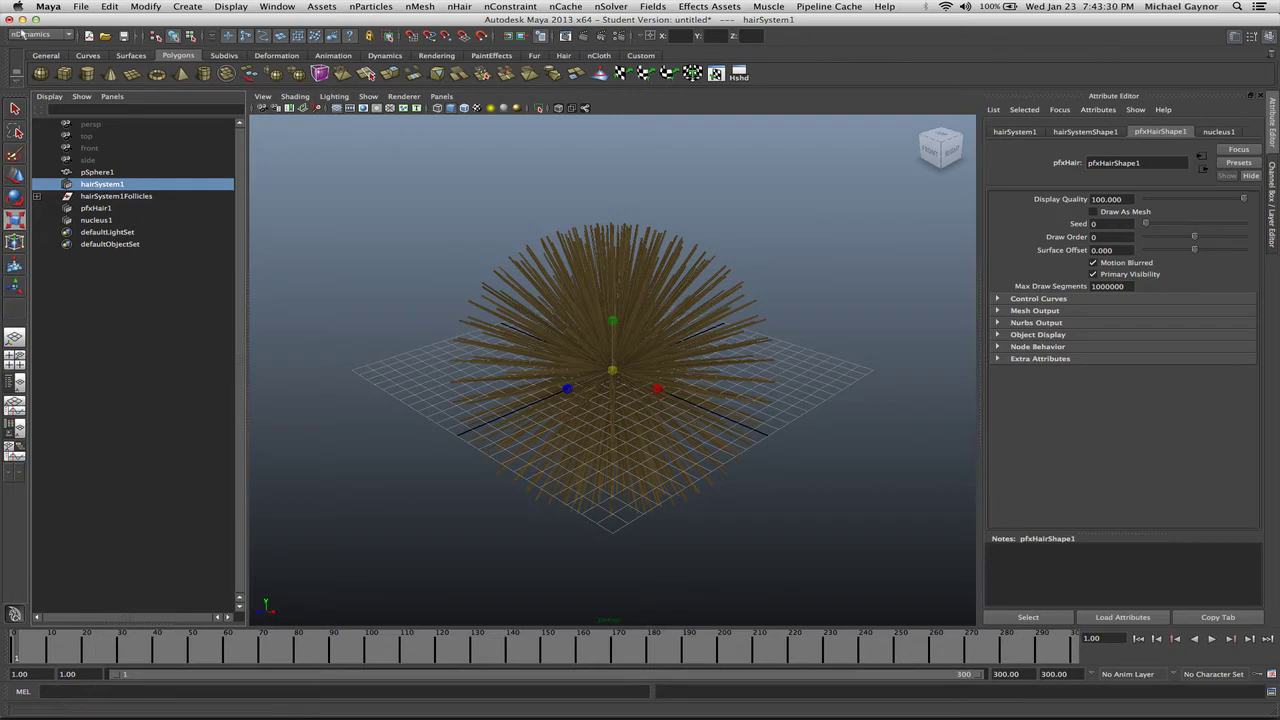
- Create a turbulence field with Magnitude 50 and Noise Ratio 0.718
click(652, 7)
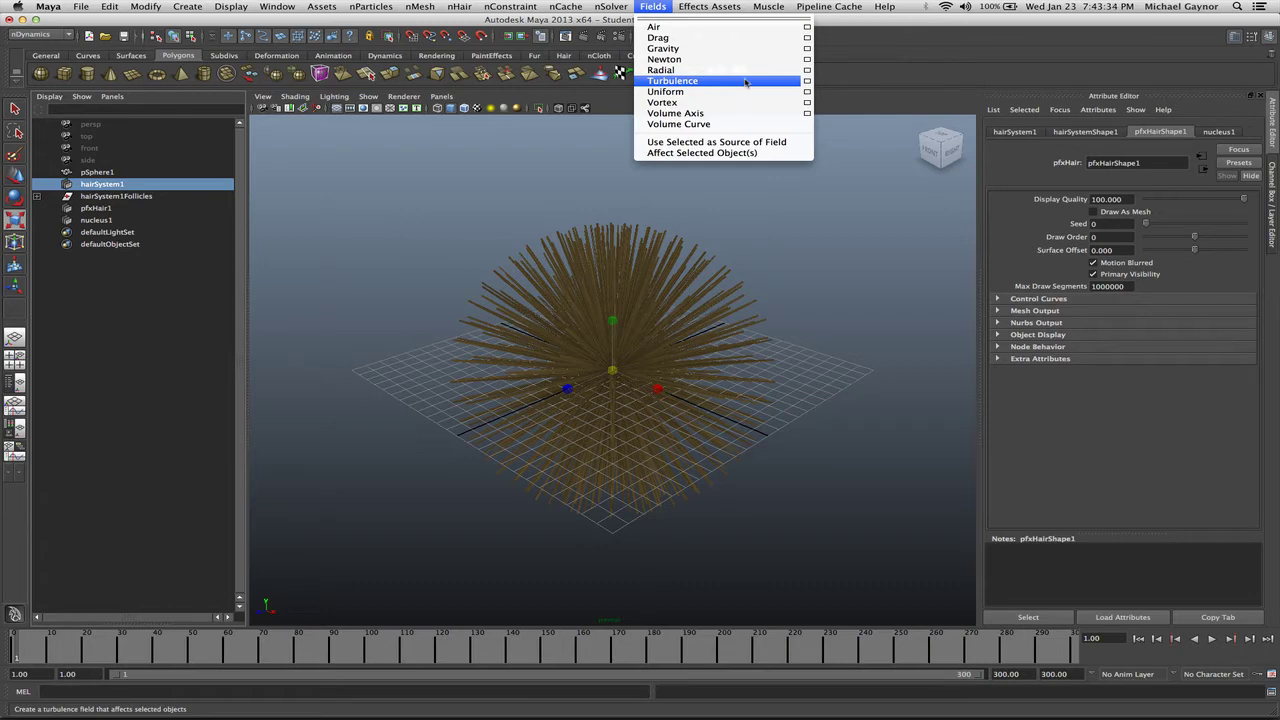
click(807, 81)
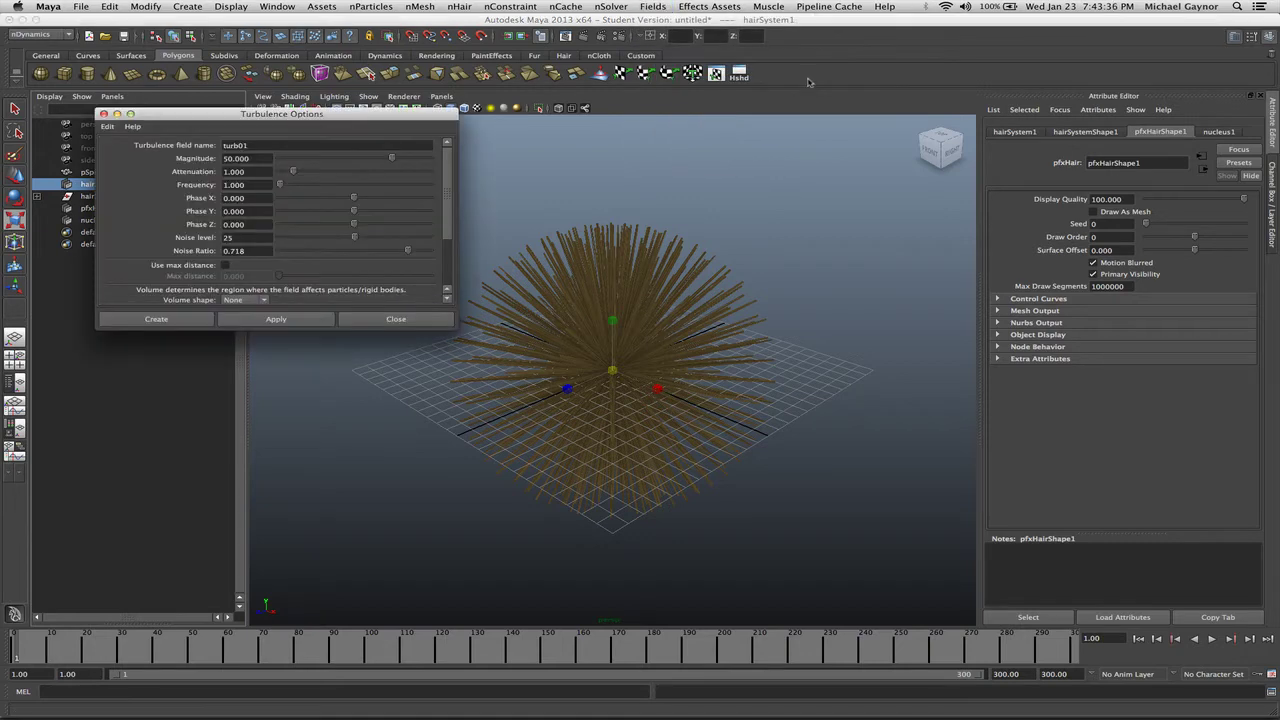
drag(230, 117, 228, 107)
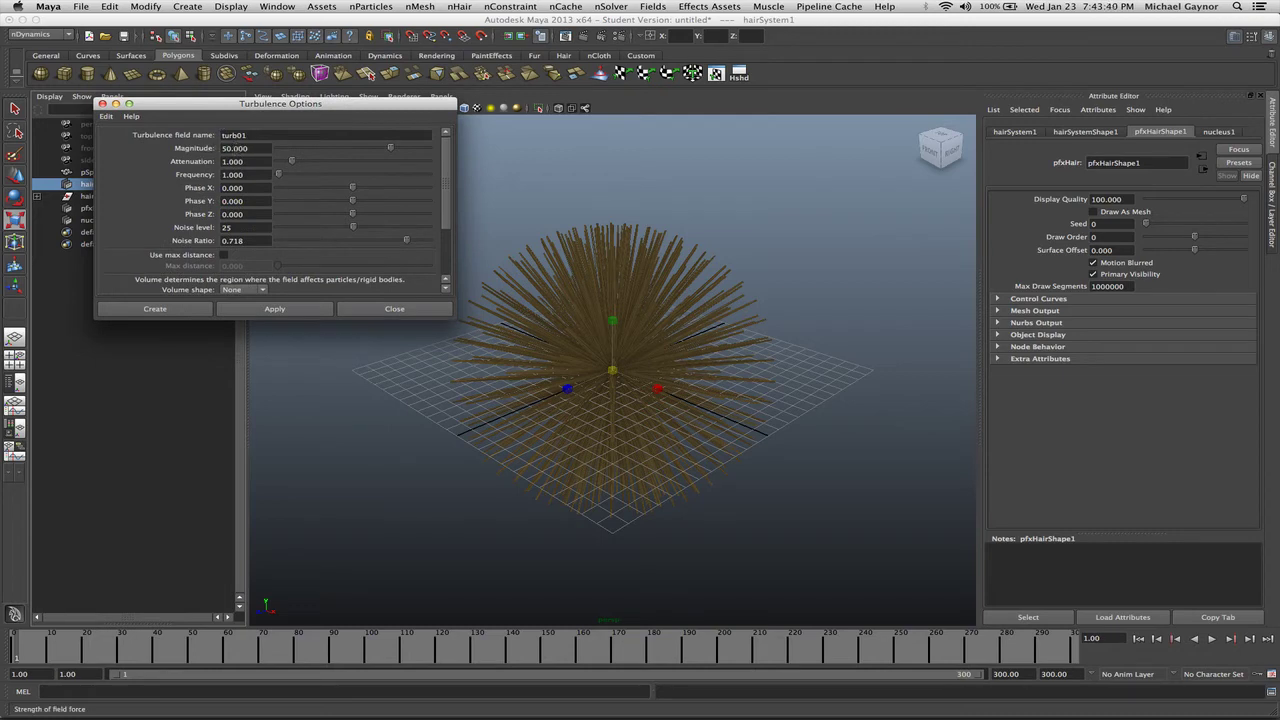
double_click(223, 148)
click(244, 240)
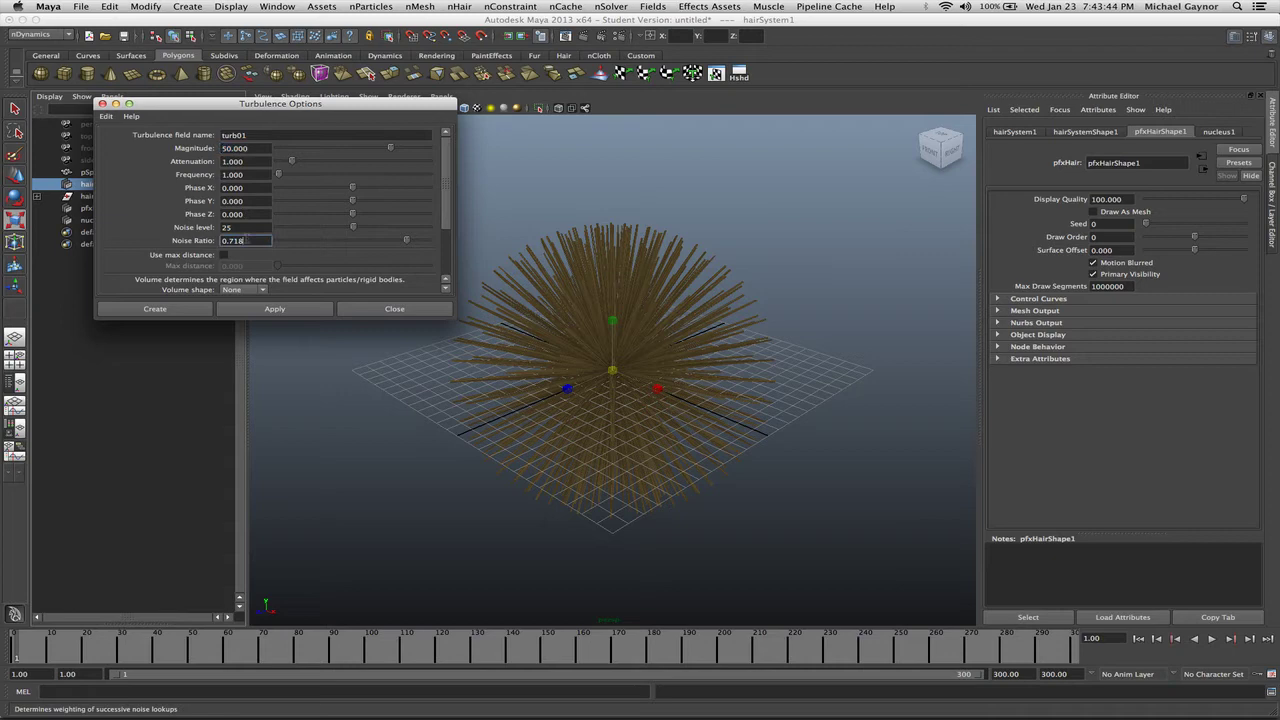
click(183, 313)
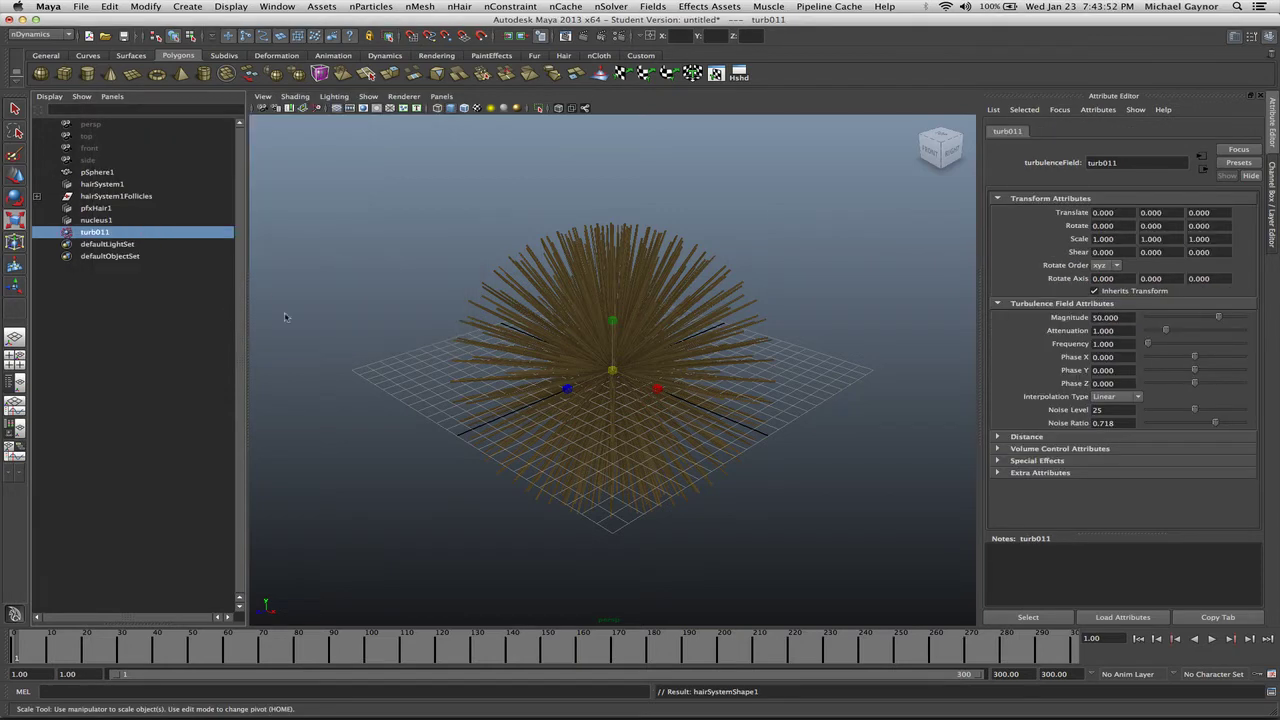
click(1212, 641)
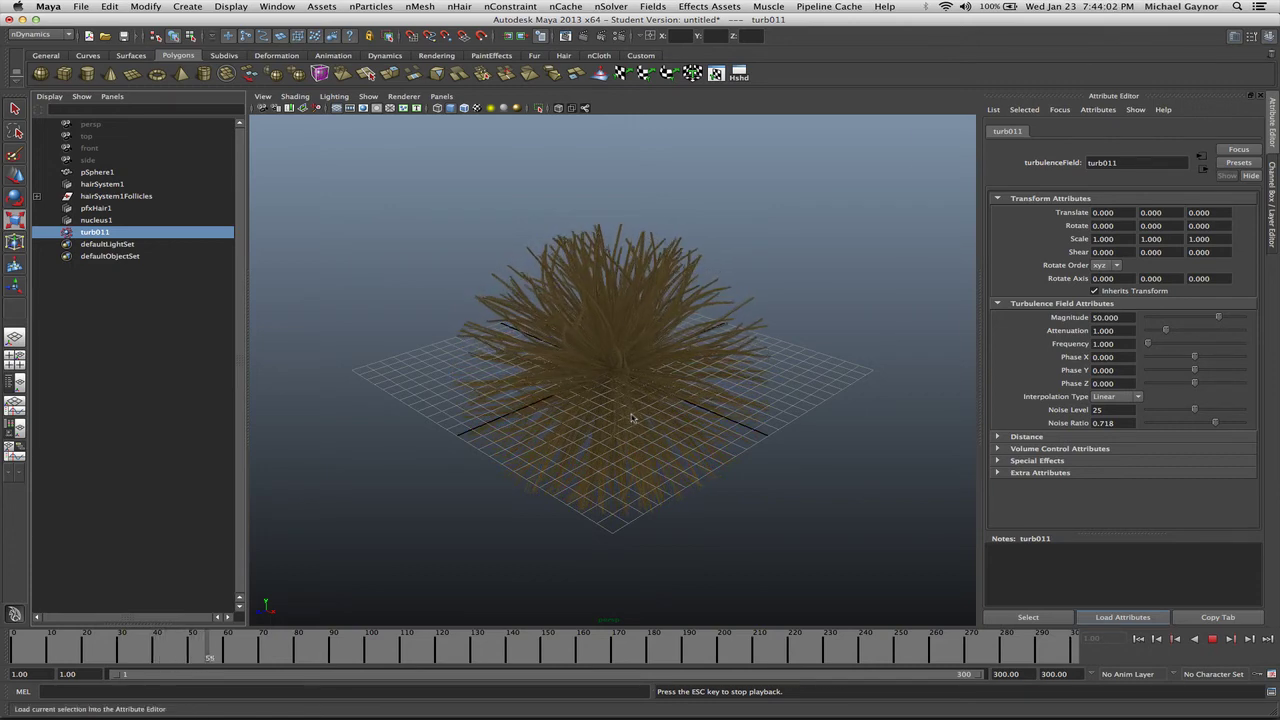
key(Escape)
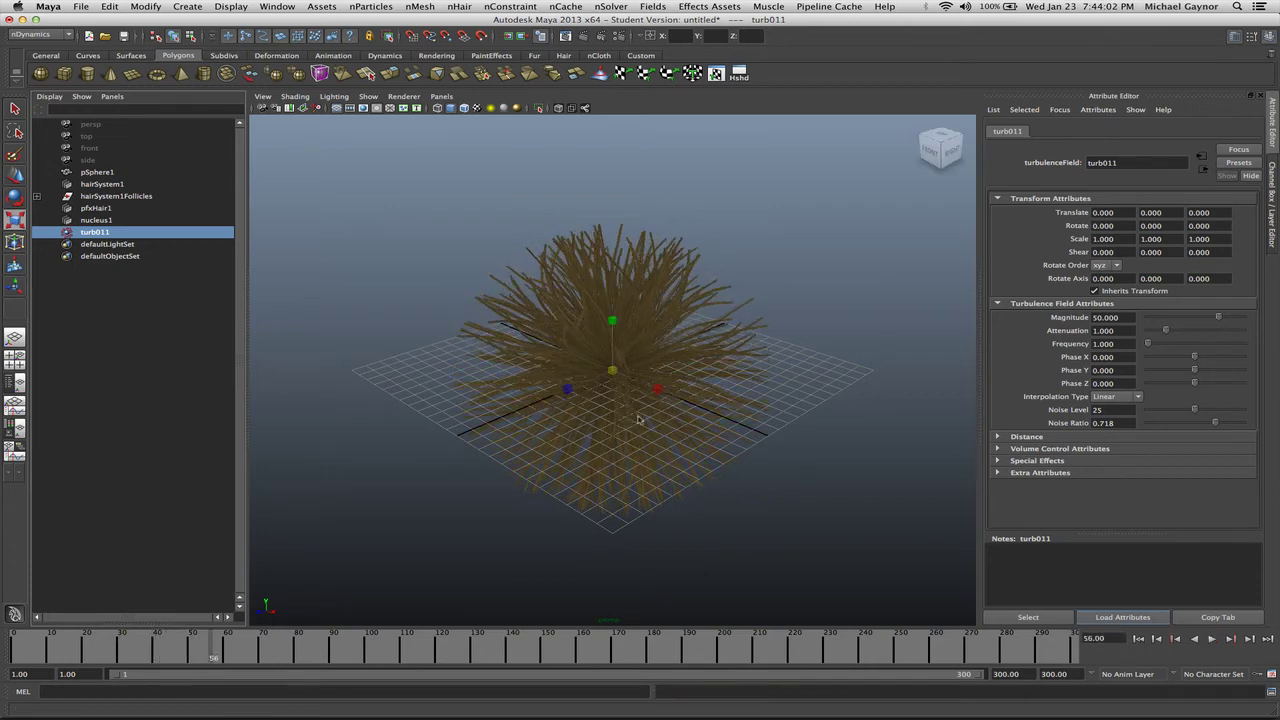
click(1138, 639)
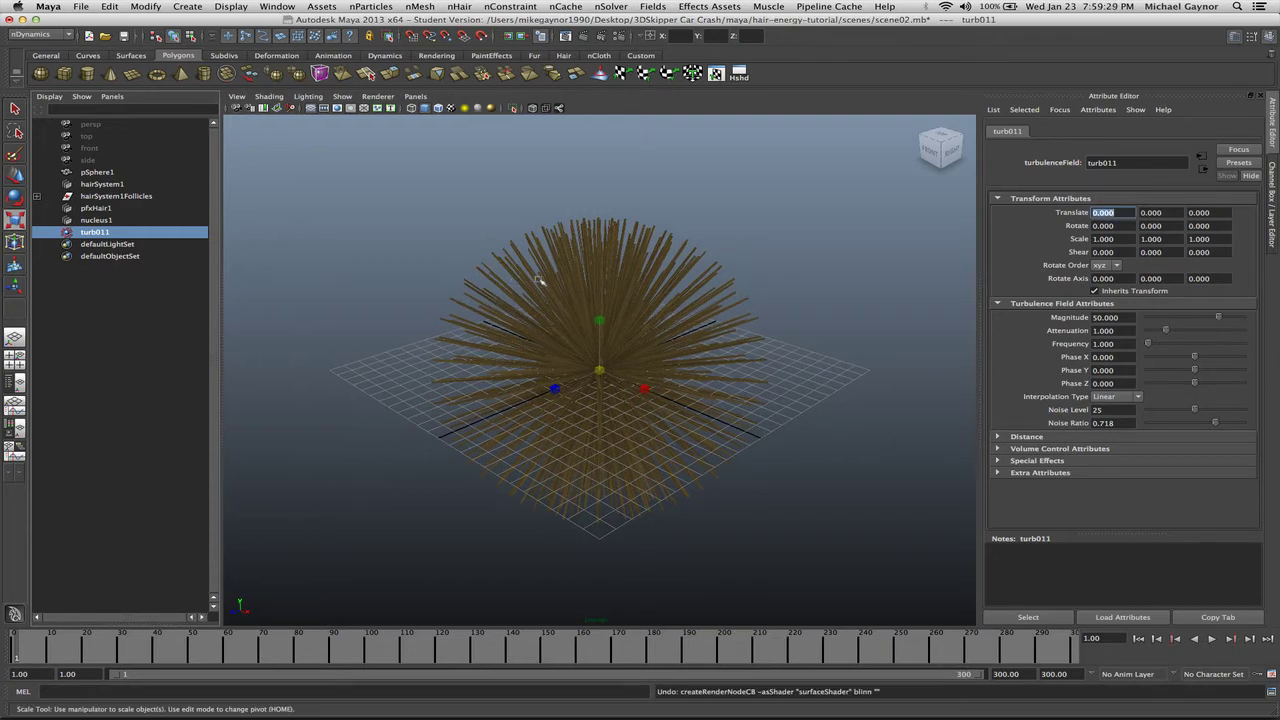
- Freeze the transformations of the pfxHair1 hair strokes
click(574, 274)
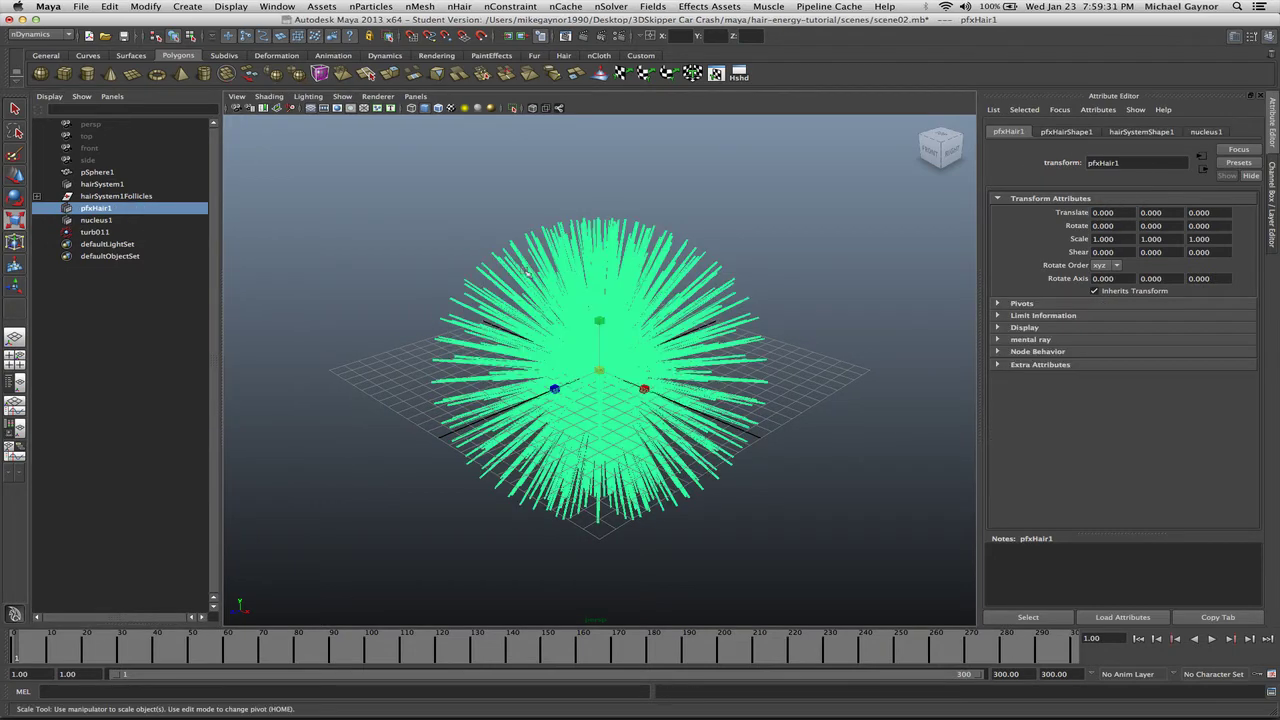
click(145, 6)
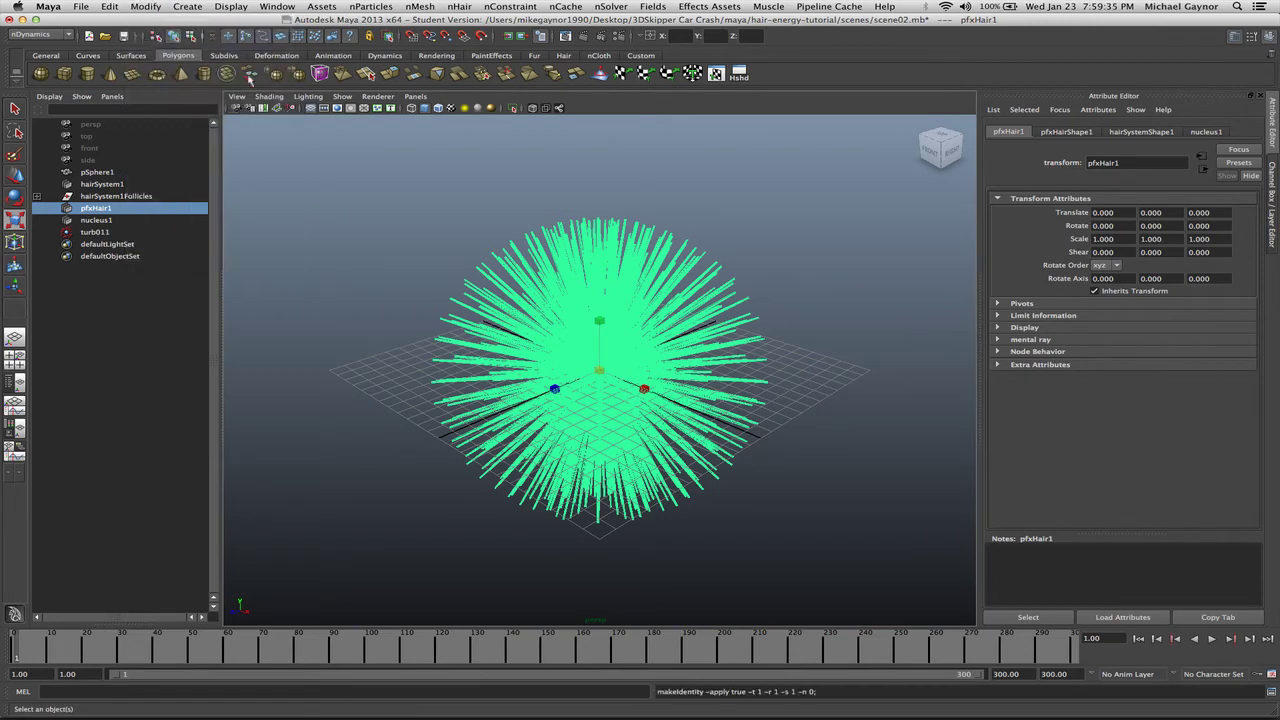
click(138, 8)
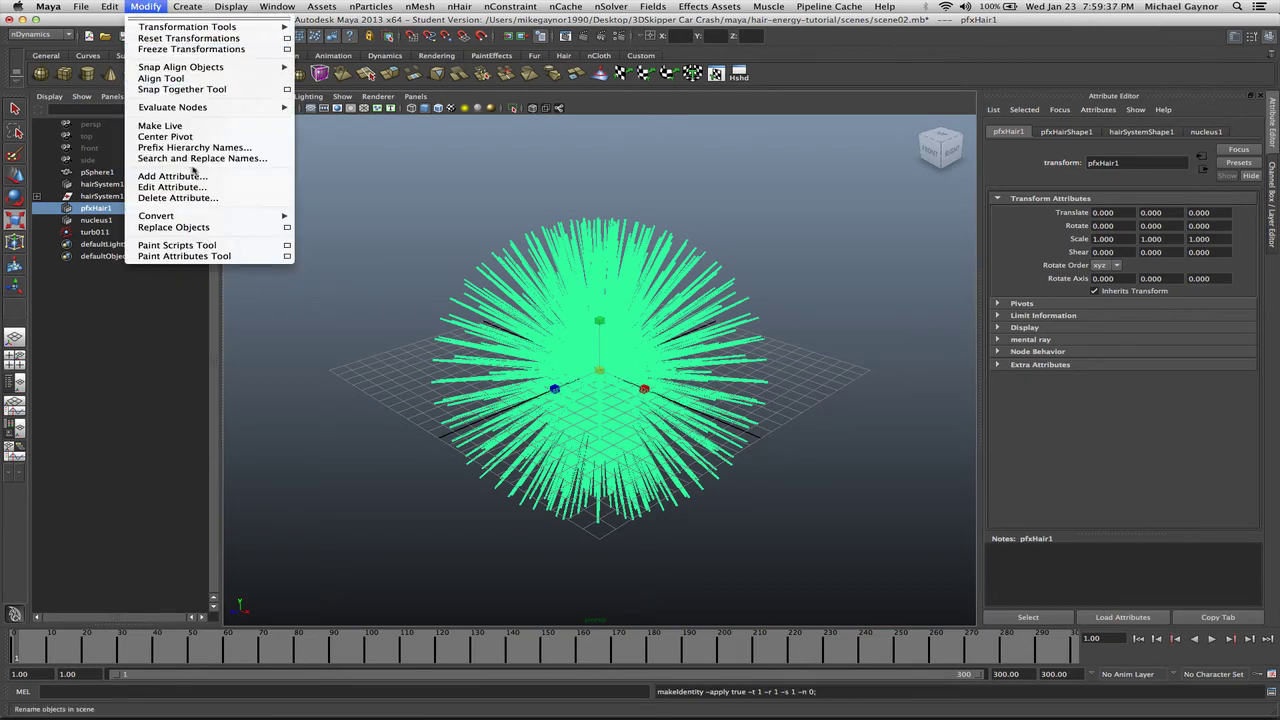
- Convert the Paint Effects hair to polygons and select hairSystemShape1MeshGroup
mouse_move(230, 216)
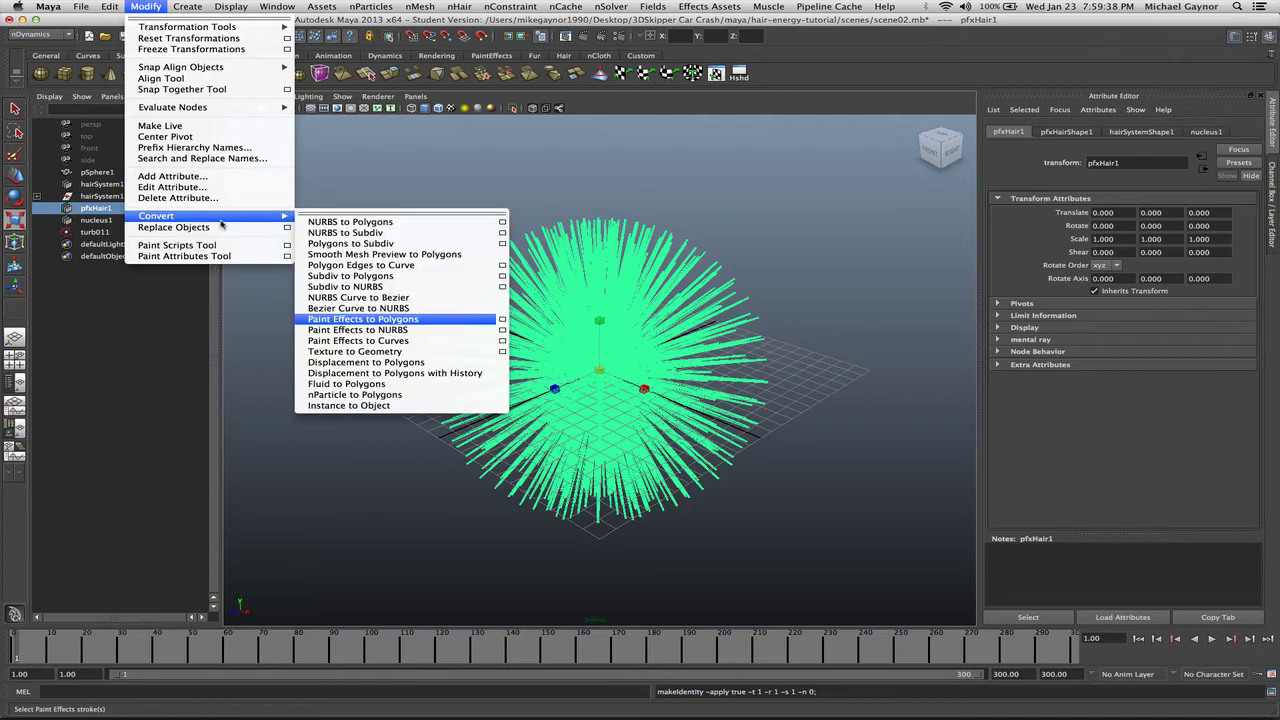
click(383, 320)
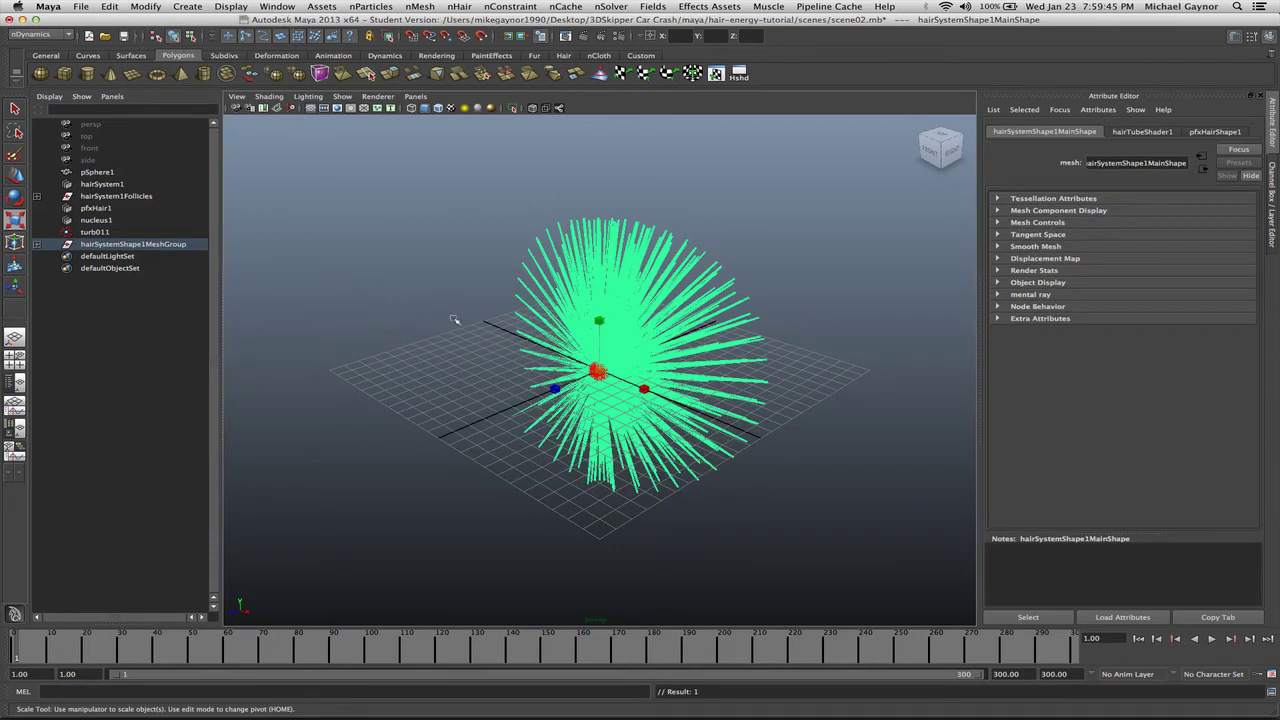
alt+drag(491, 319, 330, 315)
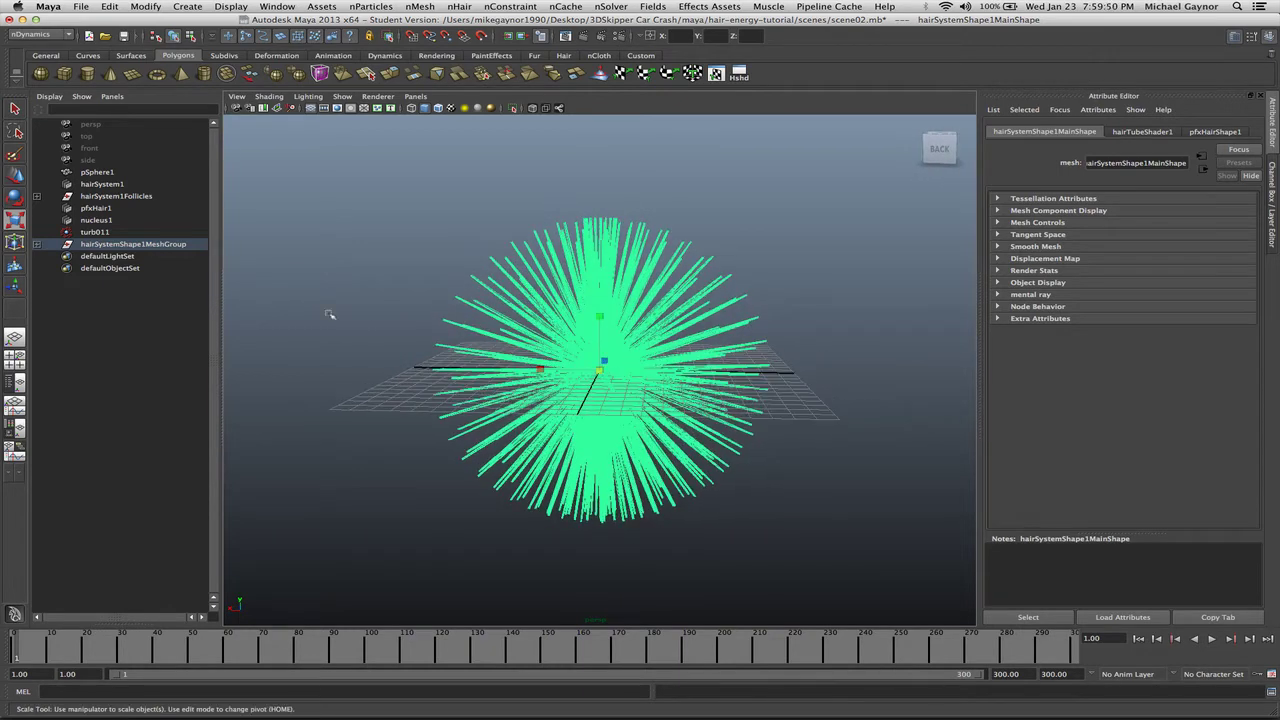
click(100, 221)
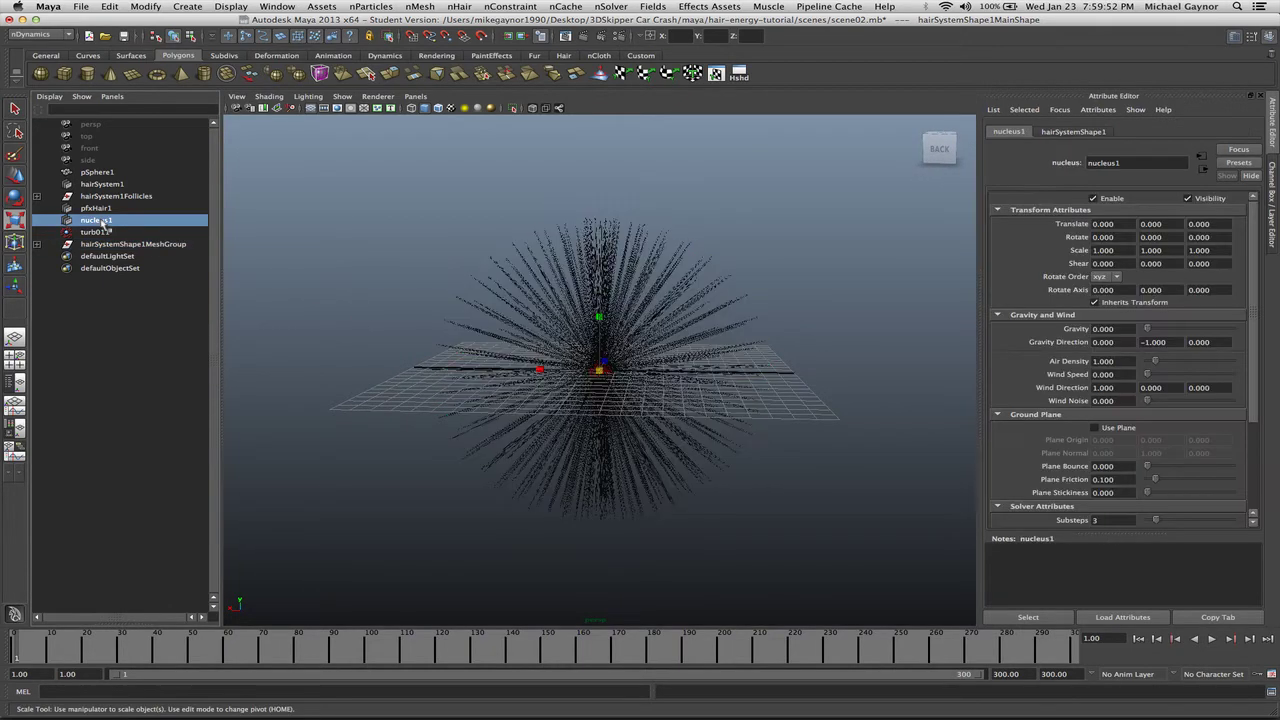
click(154, 246)
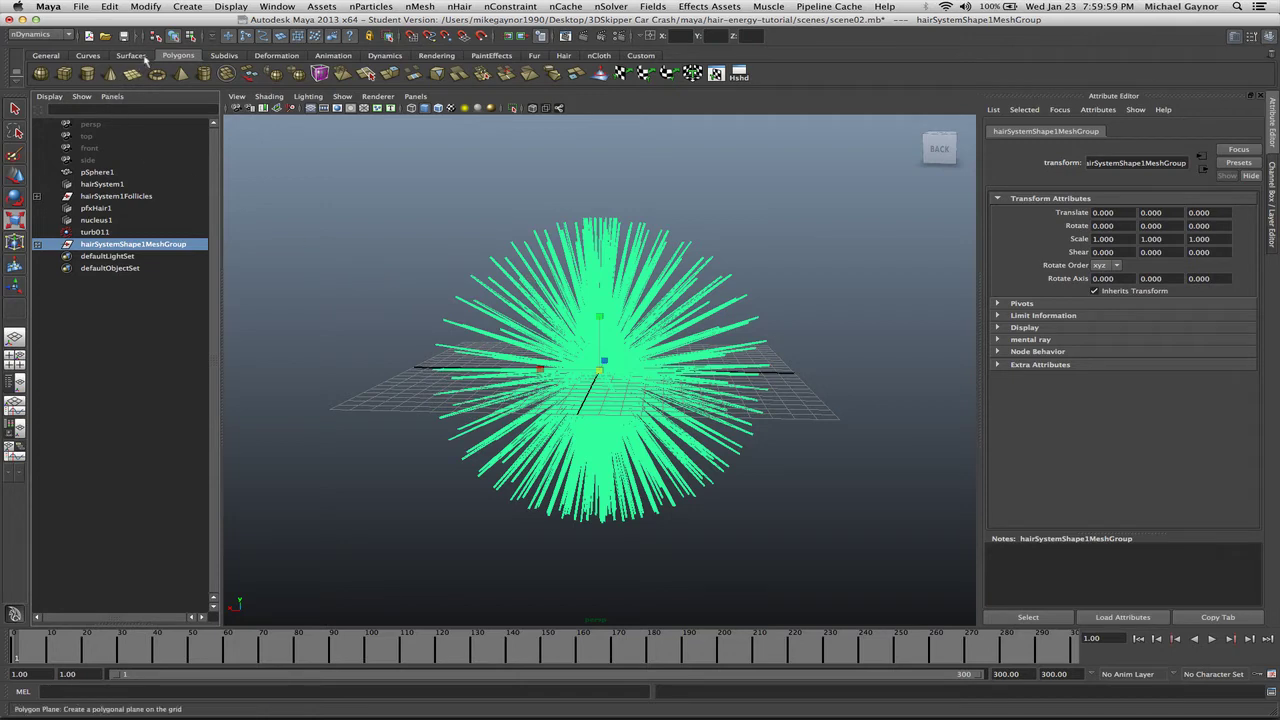
- Open the Hypershade from Rendering Editors and create a Blinn material, blinn1
click(277, 6)
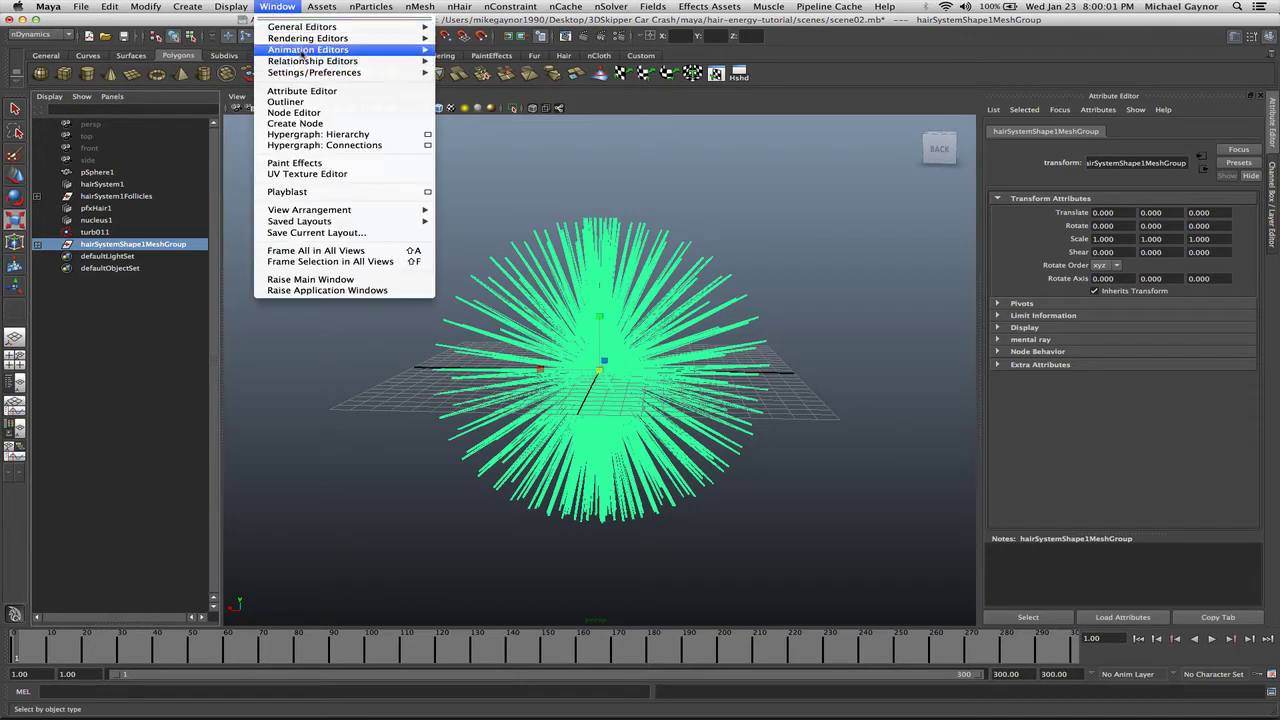
mouse_move(320, 38)
click(496, 66)
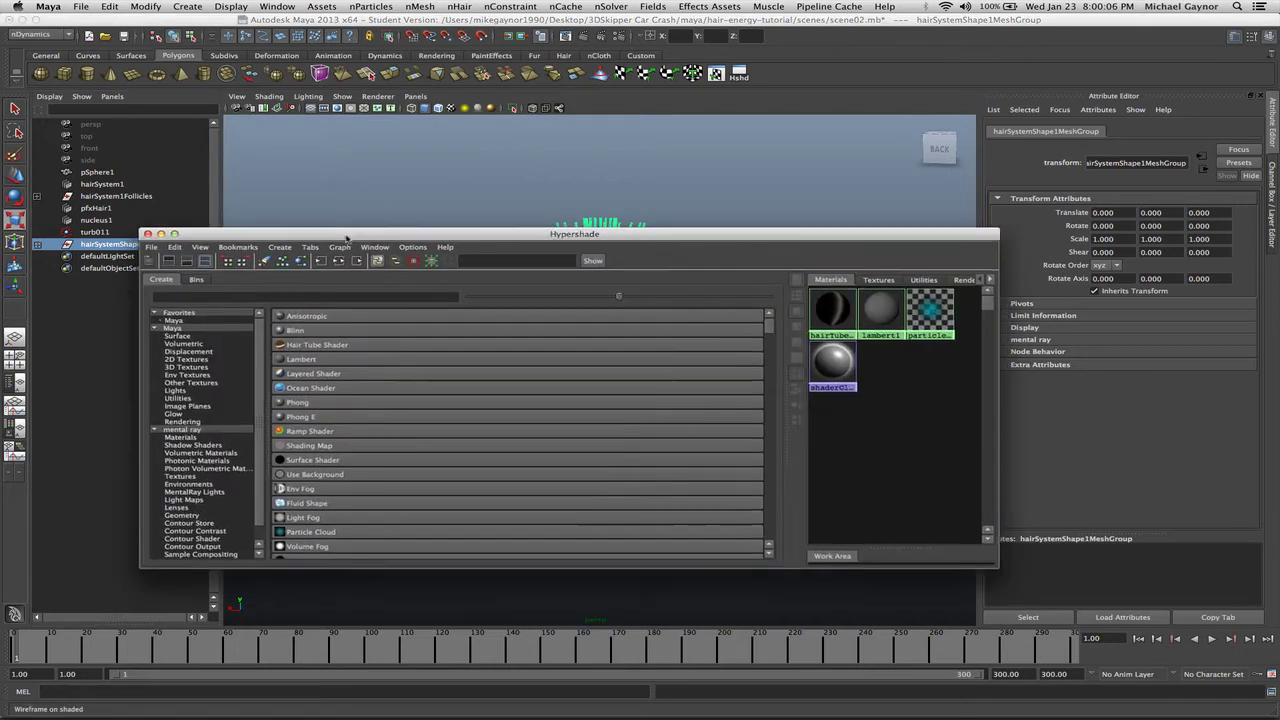
drag(352, 229, 260, 140)
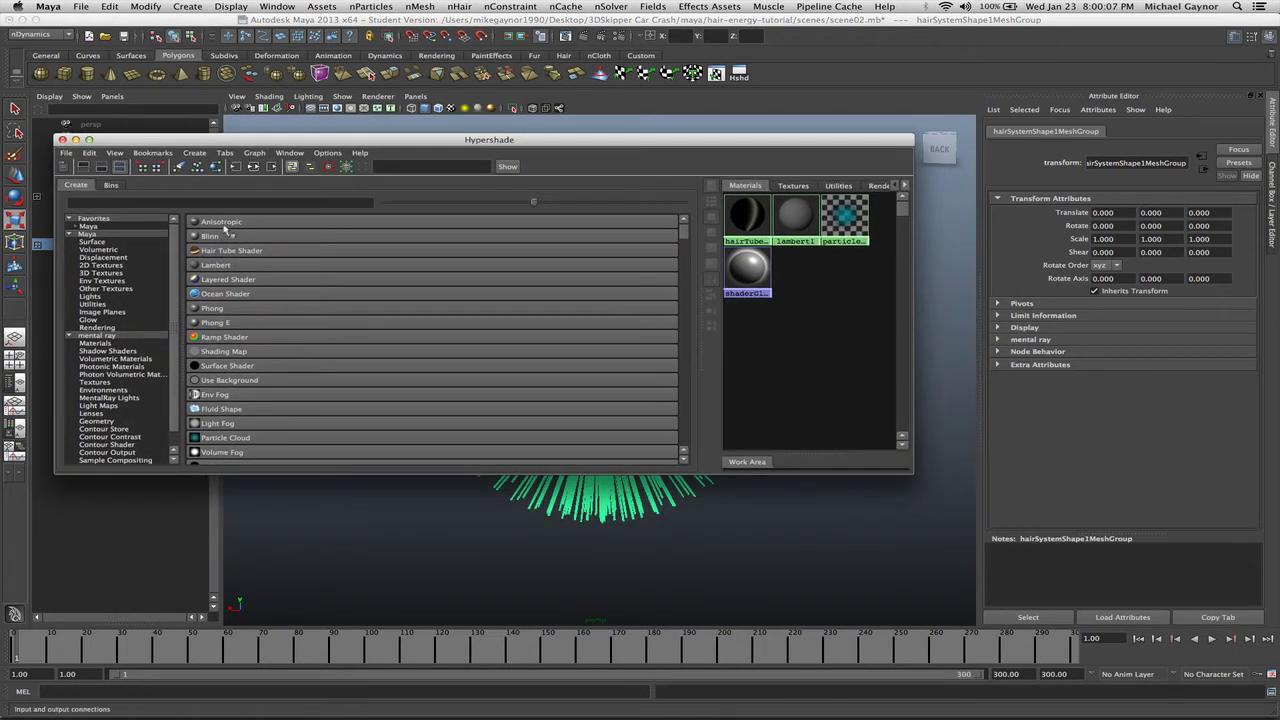
click(207, 237)
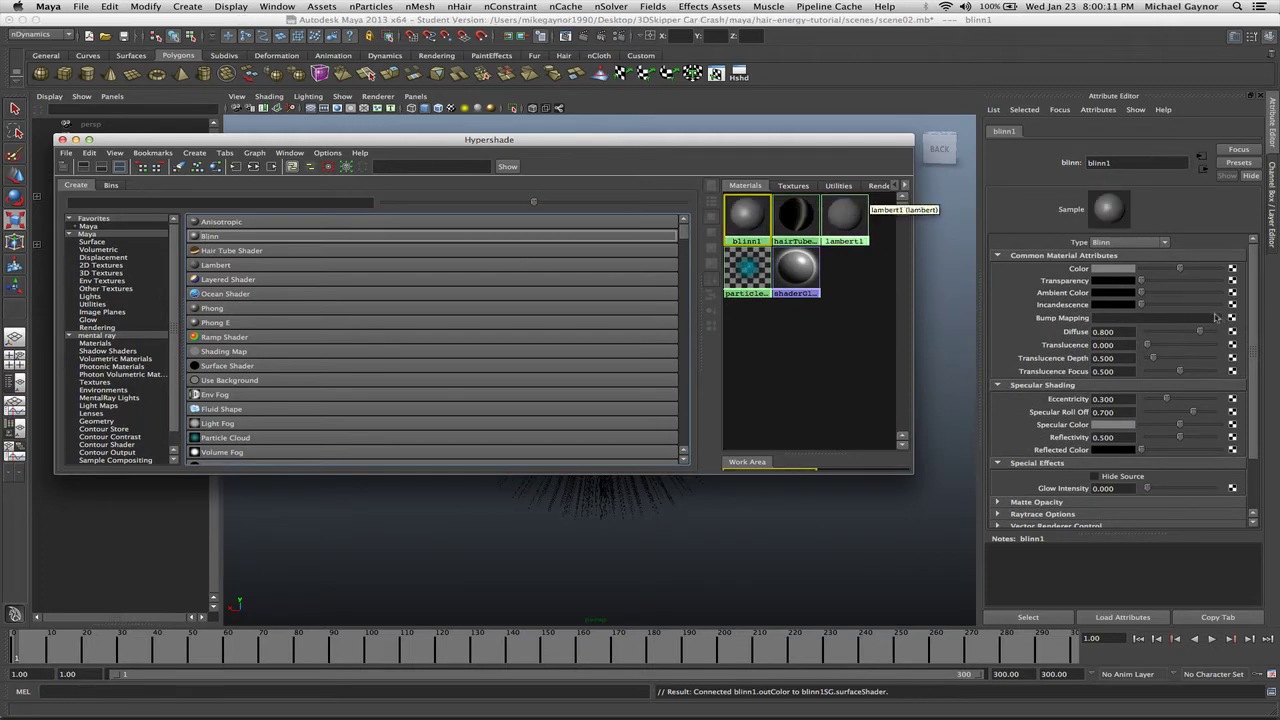
click(1027, 267)
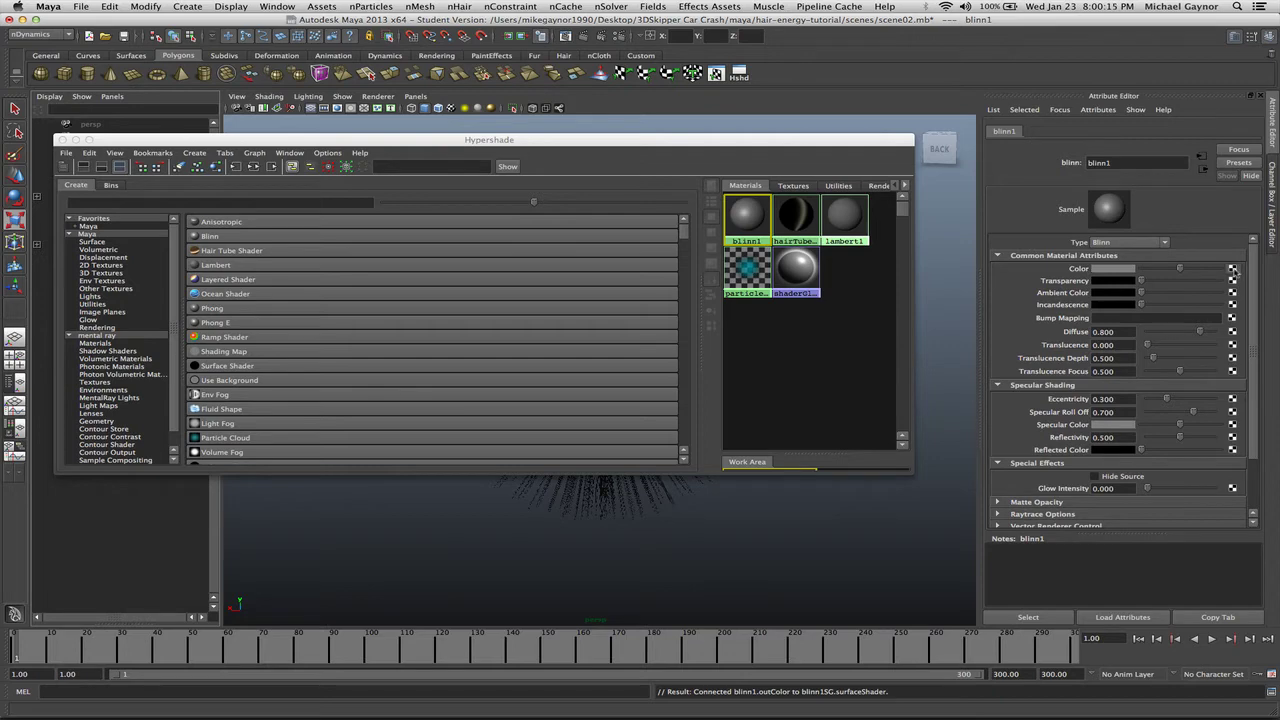
- Map a Ramp texture onto blinn1's colour and remove its green middle entry
click(1233, 269)
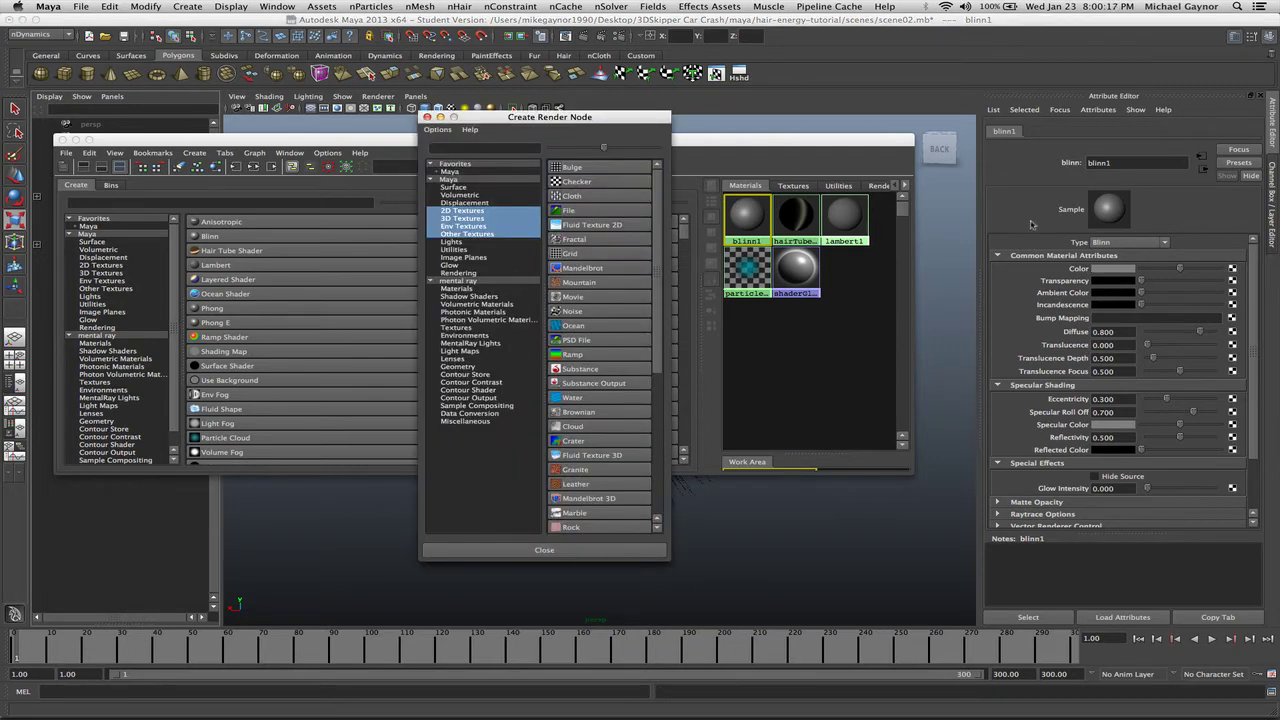
drag(551, 118, 430, 106)
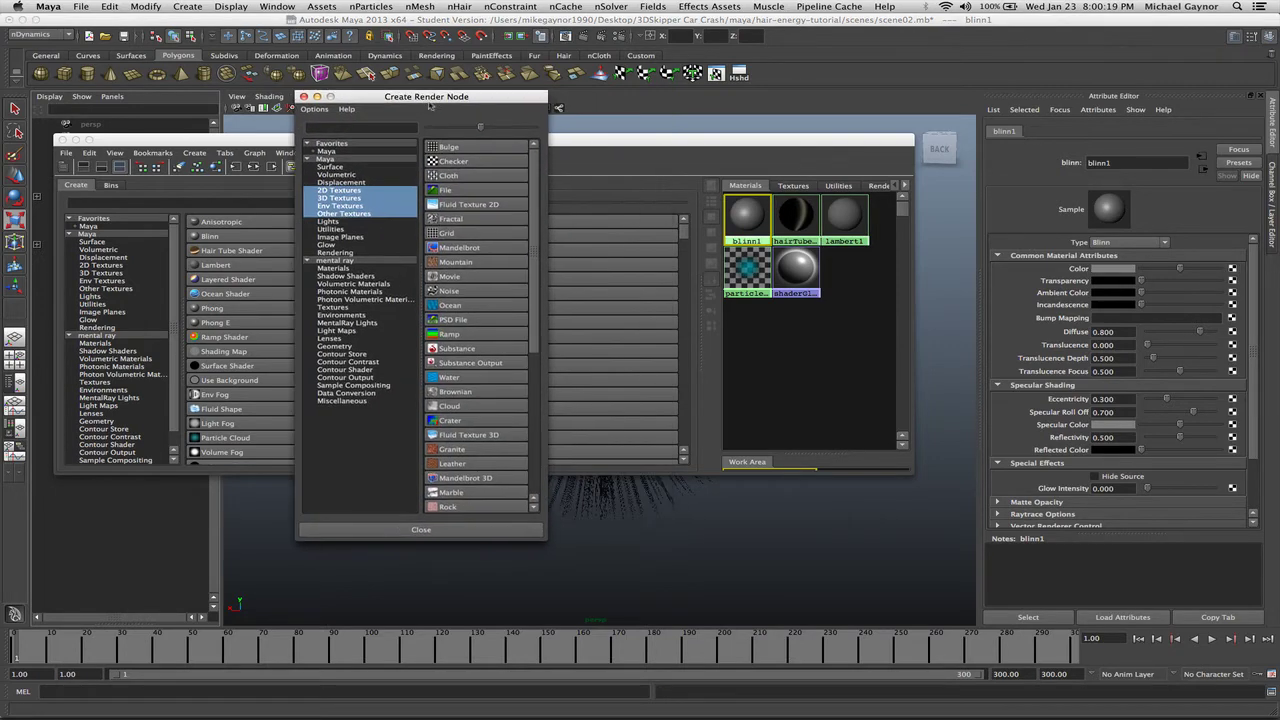
click(451, 334)
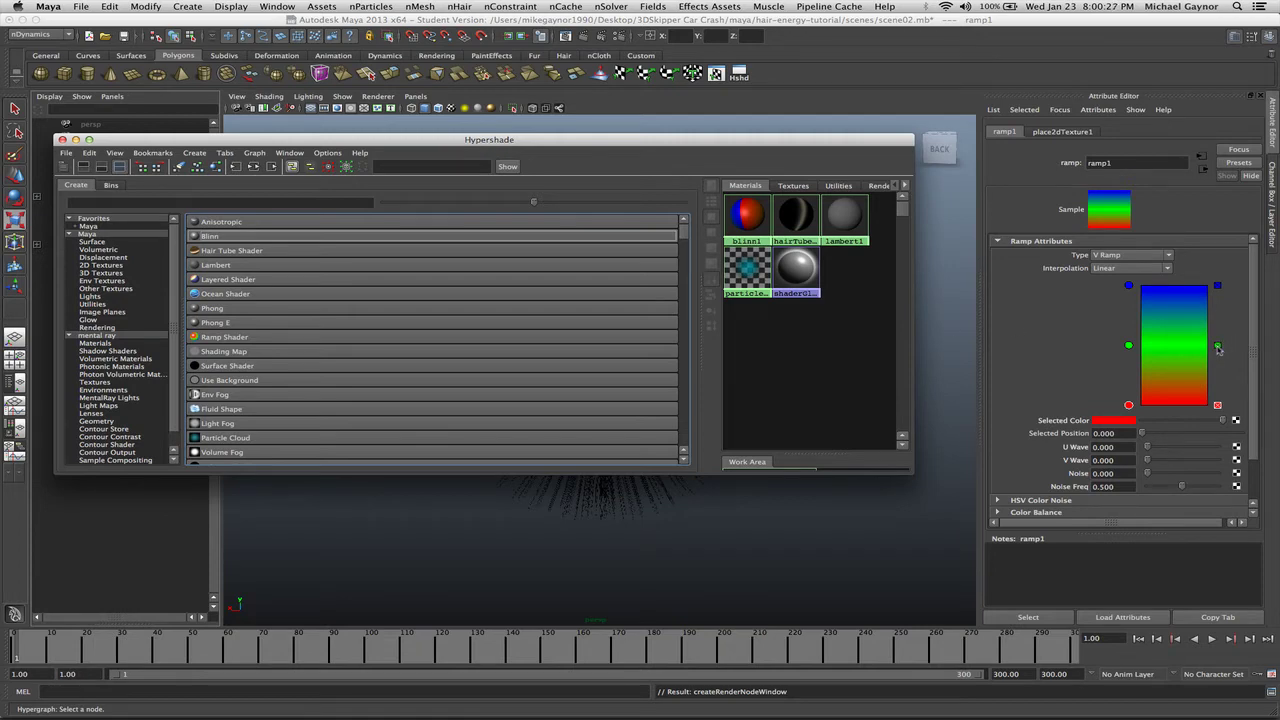
click(1217, 346)
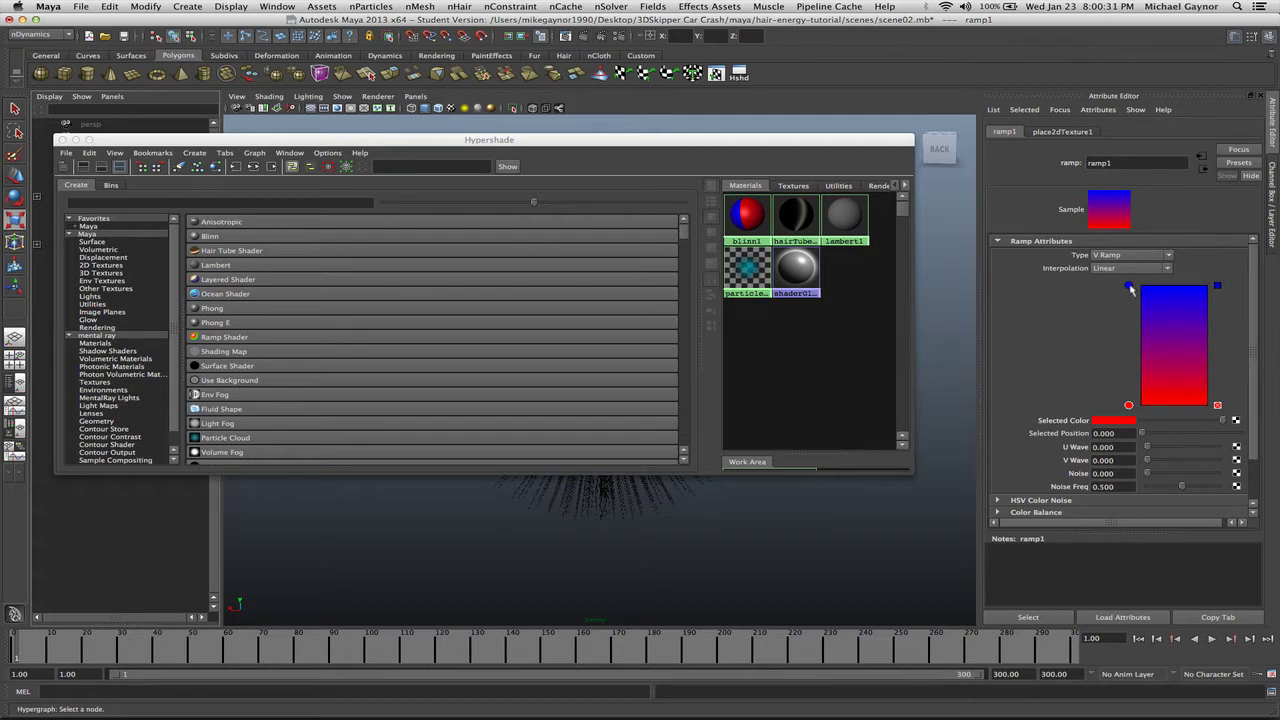
- Set the ramp's top colour to cyan and its bottom colour to purple
click(1129, 288)
click(1114, 420)
click(1183, 418)
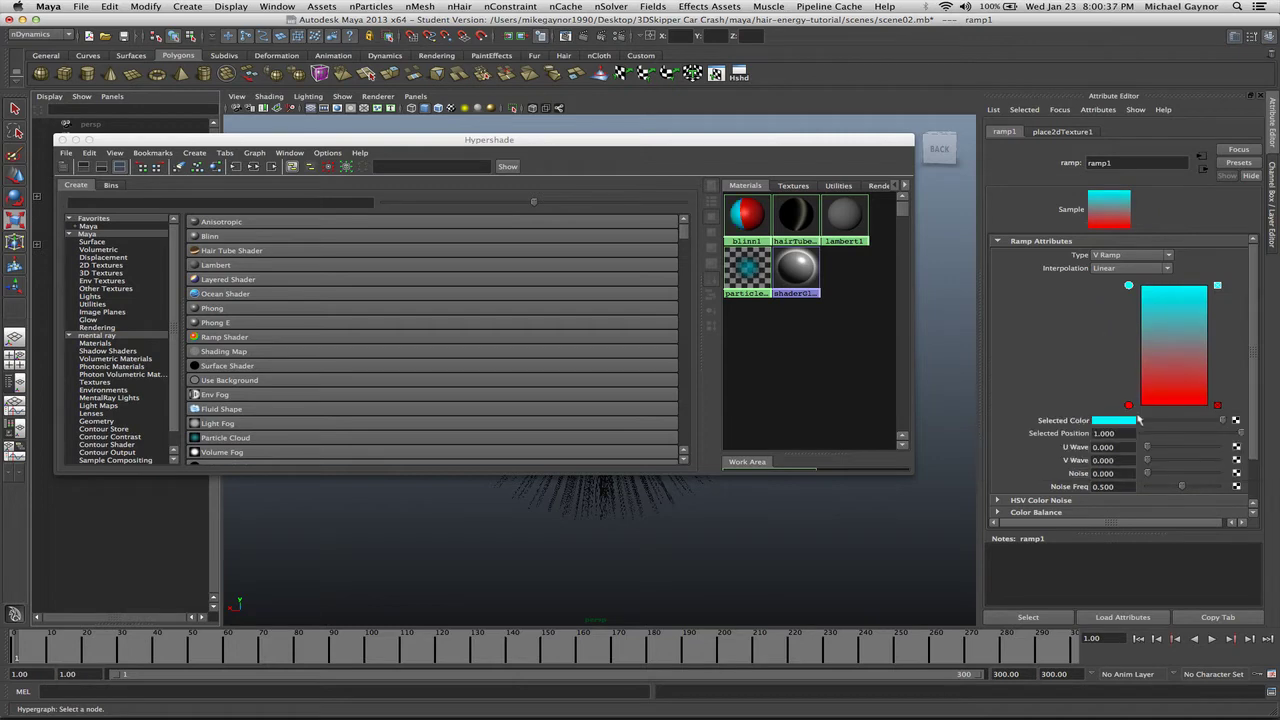
click(1129, 406)
click(1117, 421)
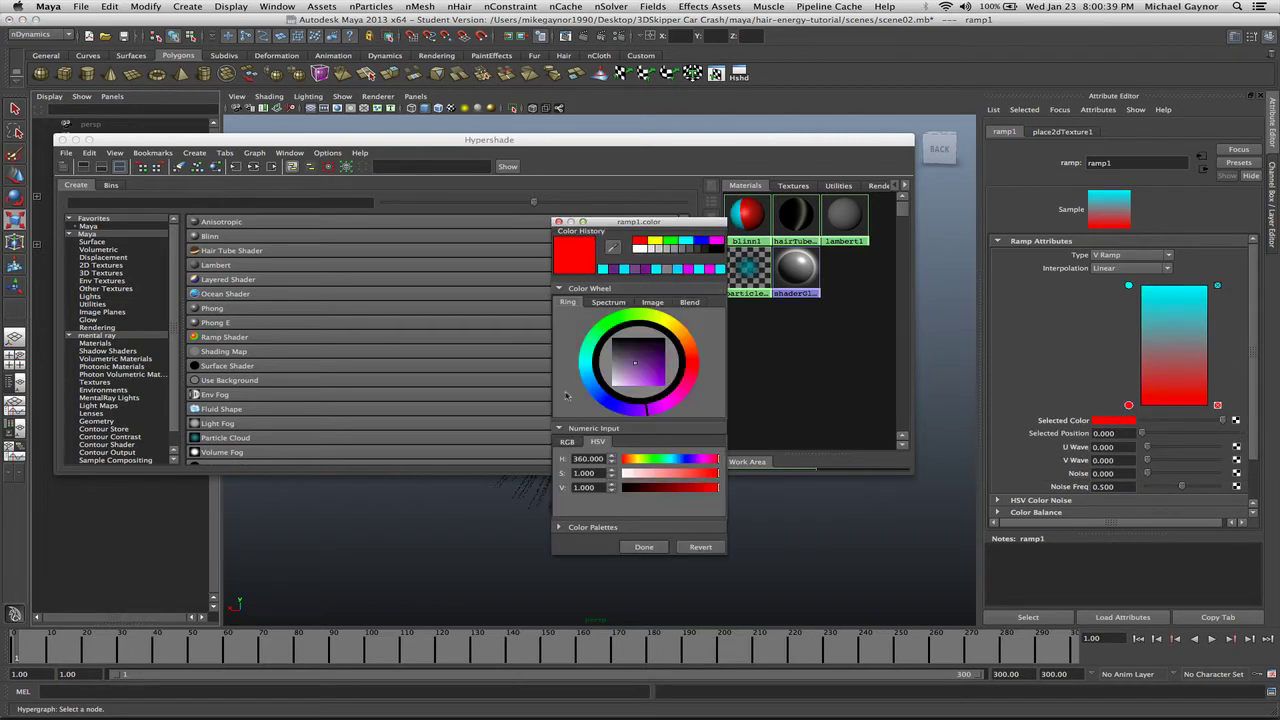
click(620, 270)
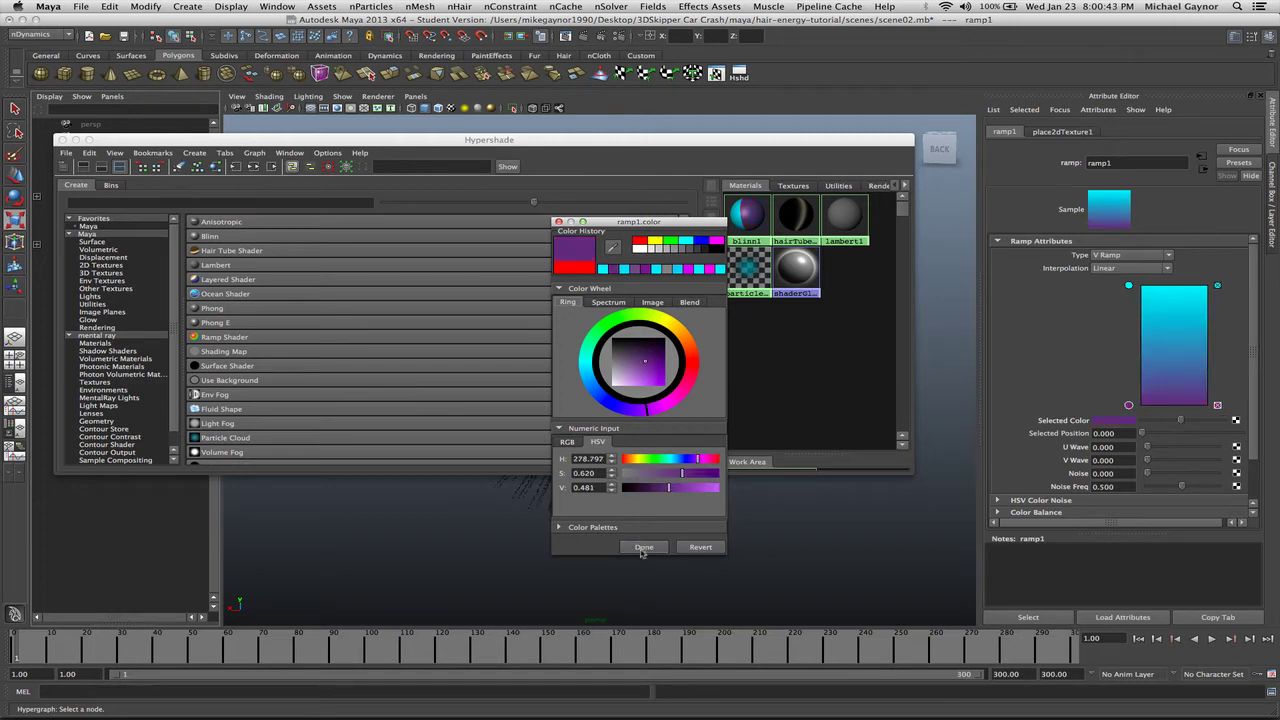
click(643, 548)
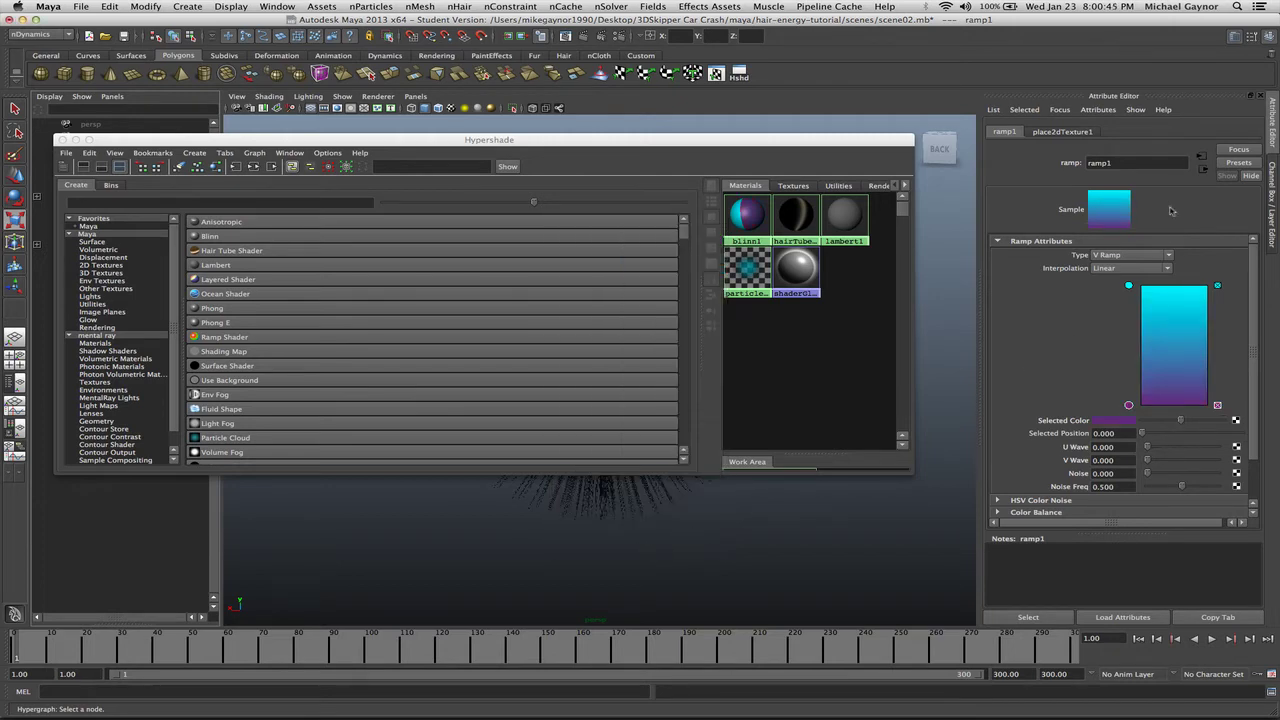
- Turn on Hide Source for blinn1 and set its Glow Intensity to 0.7
click(1205, 173)
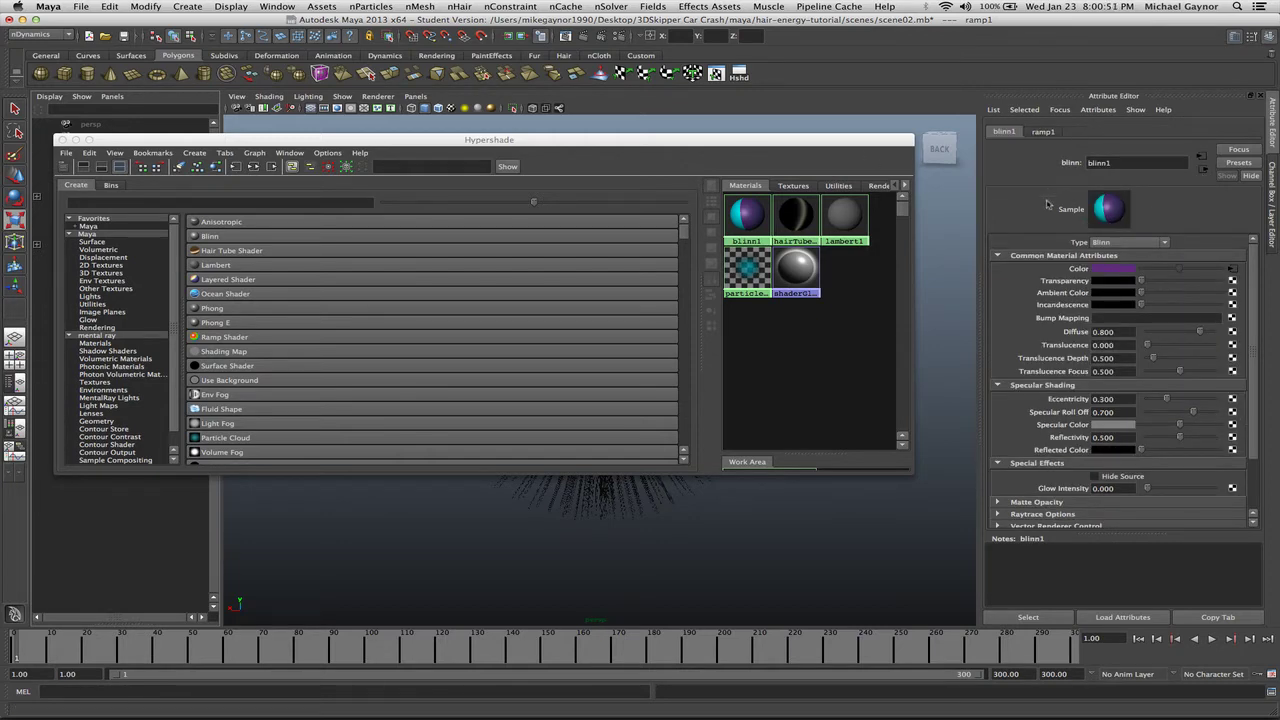
scroll(1065, 285, down, 2)
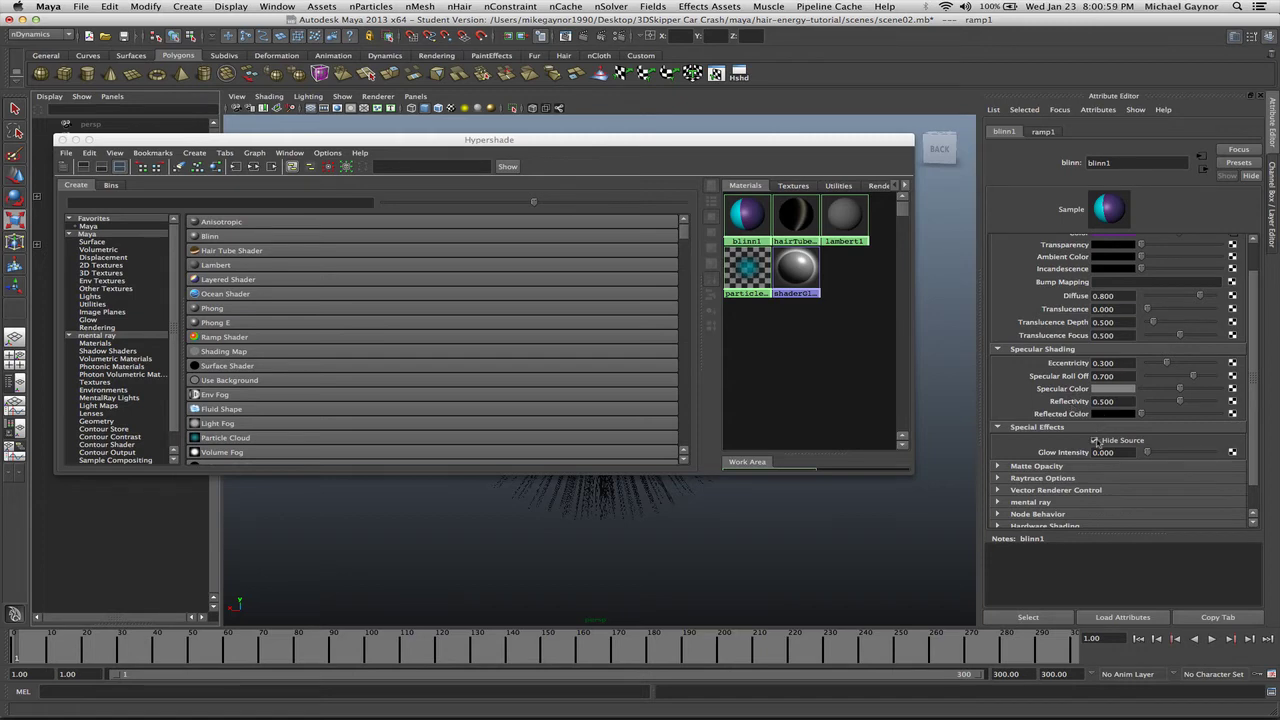
click(1095, 440)
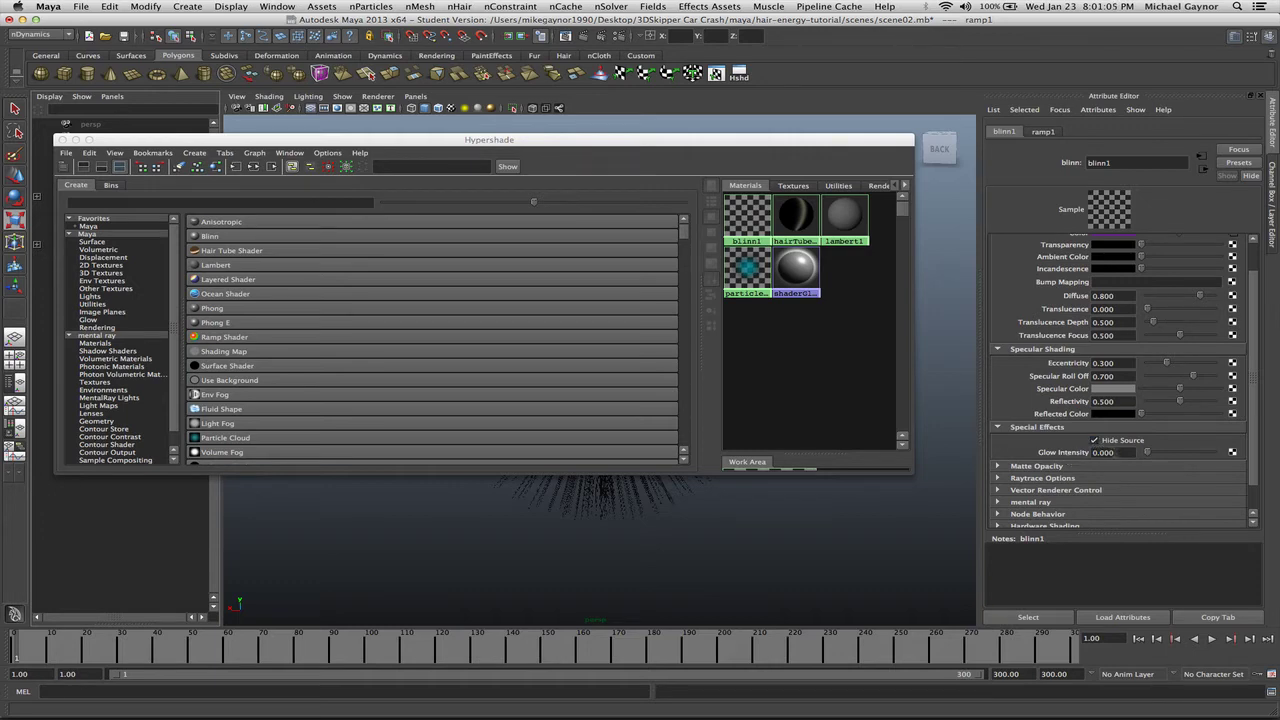
click(1103, 452)
text(1)
scroll(1029, 408, up, 2)
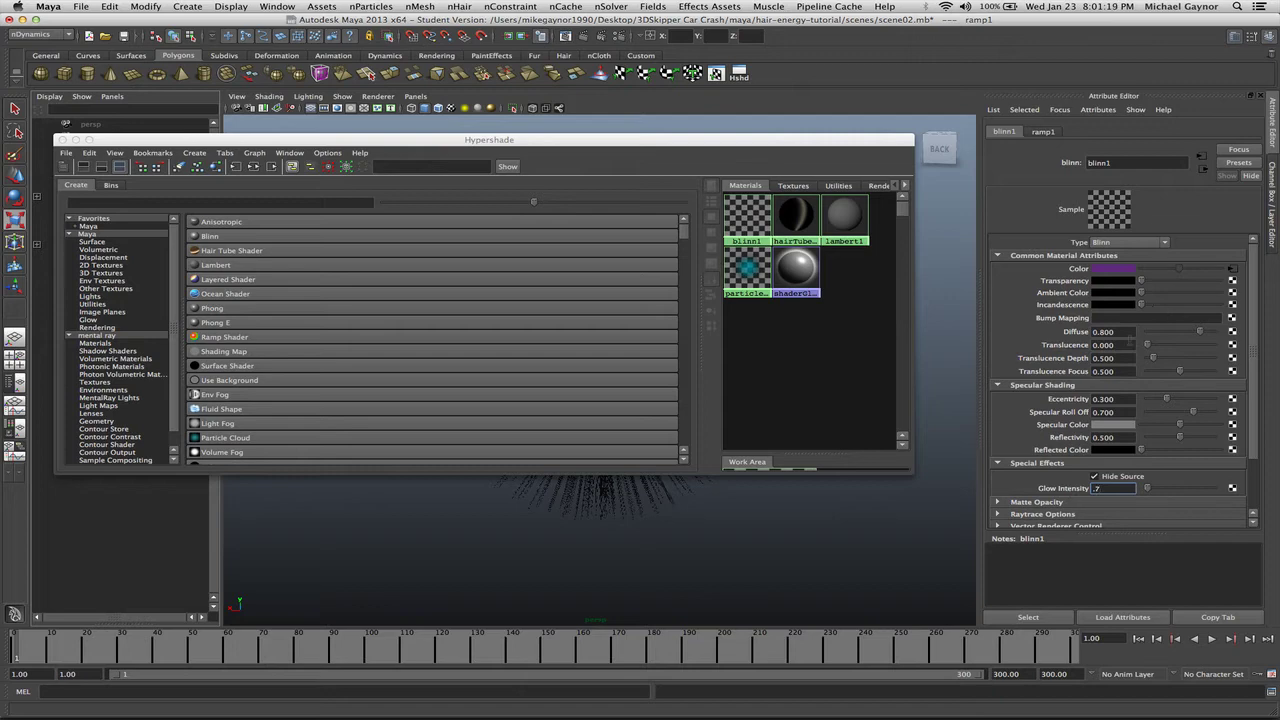
- Assign blinn1 to the hair mesh group and close the Hypershade
drag(581, 139, 587, 368)
click(572, 271)
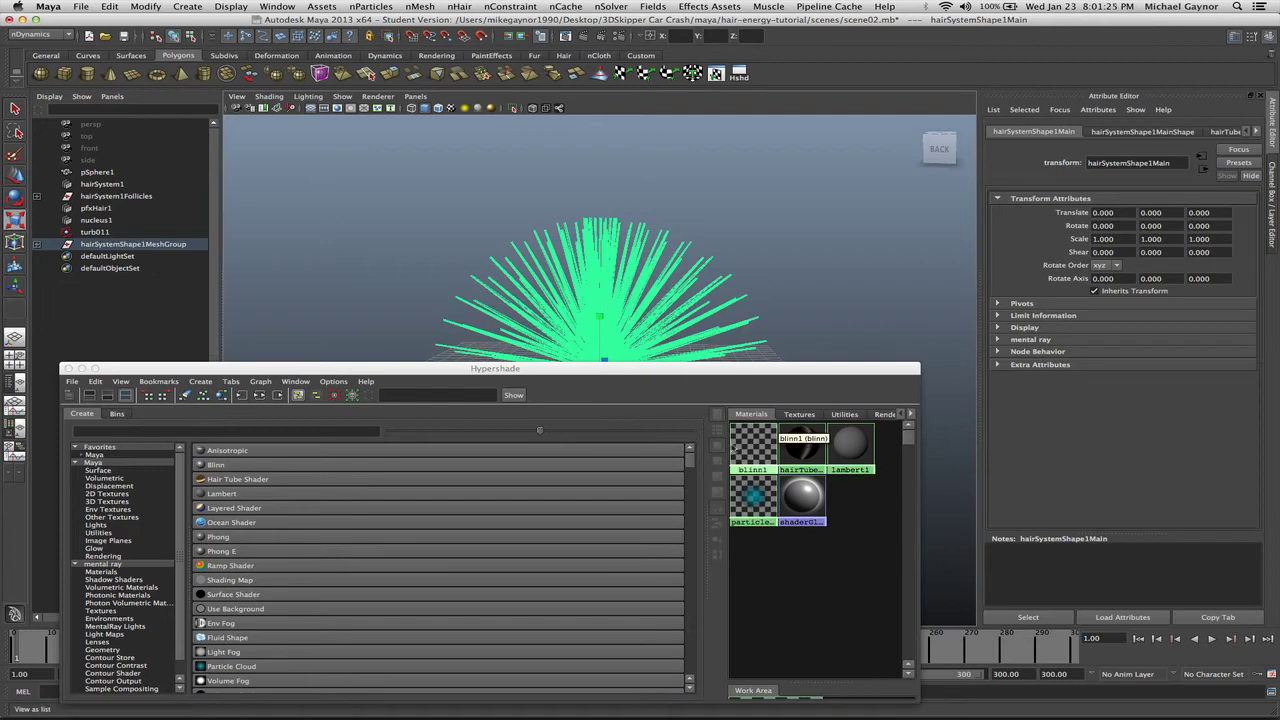
right_click(745, 442)
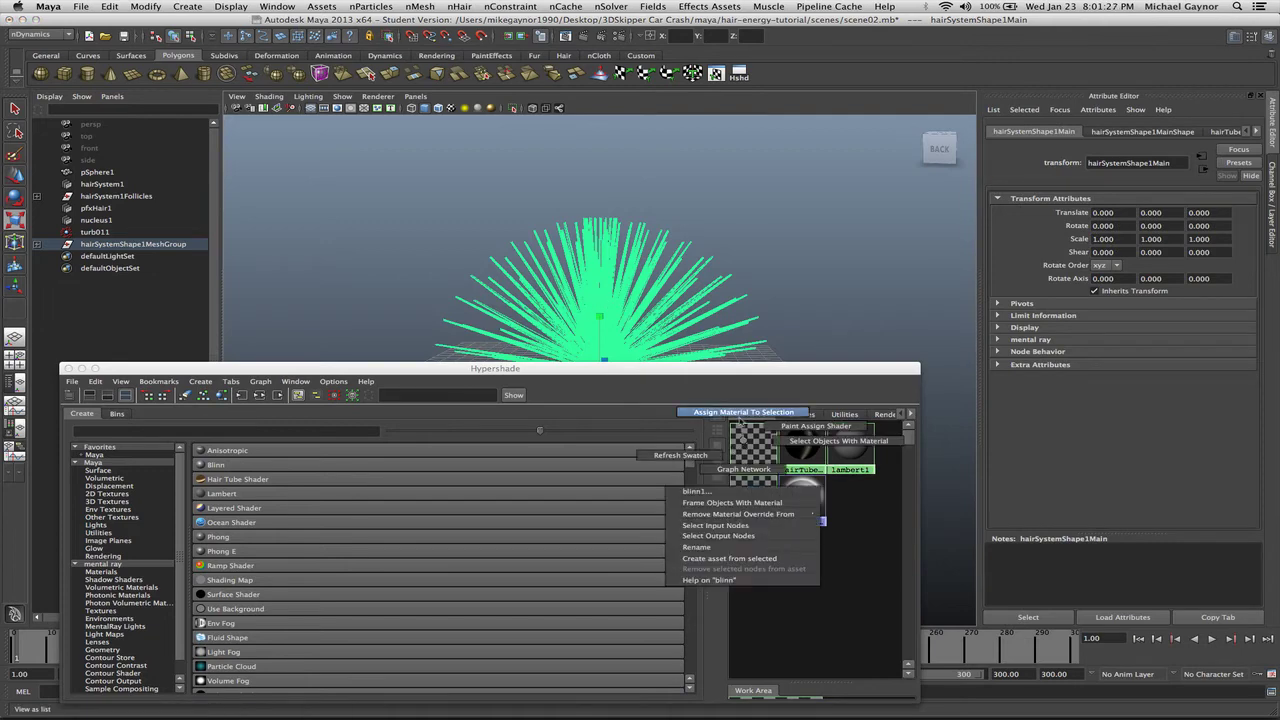
click(740, 413)
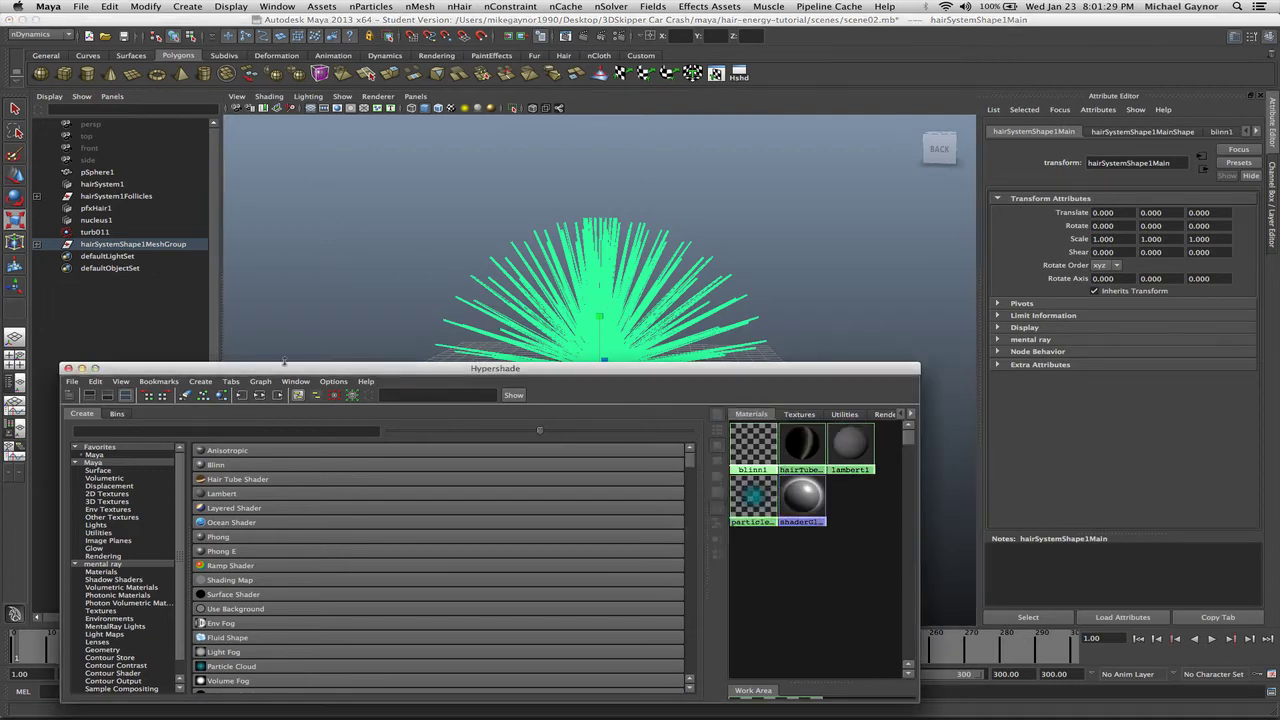
drag(262, 362, 384, 314)
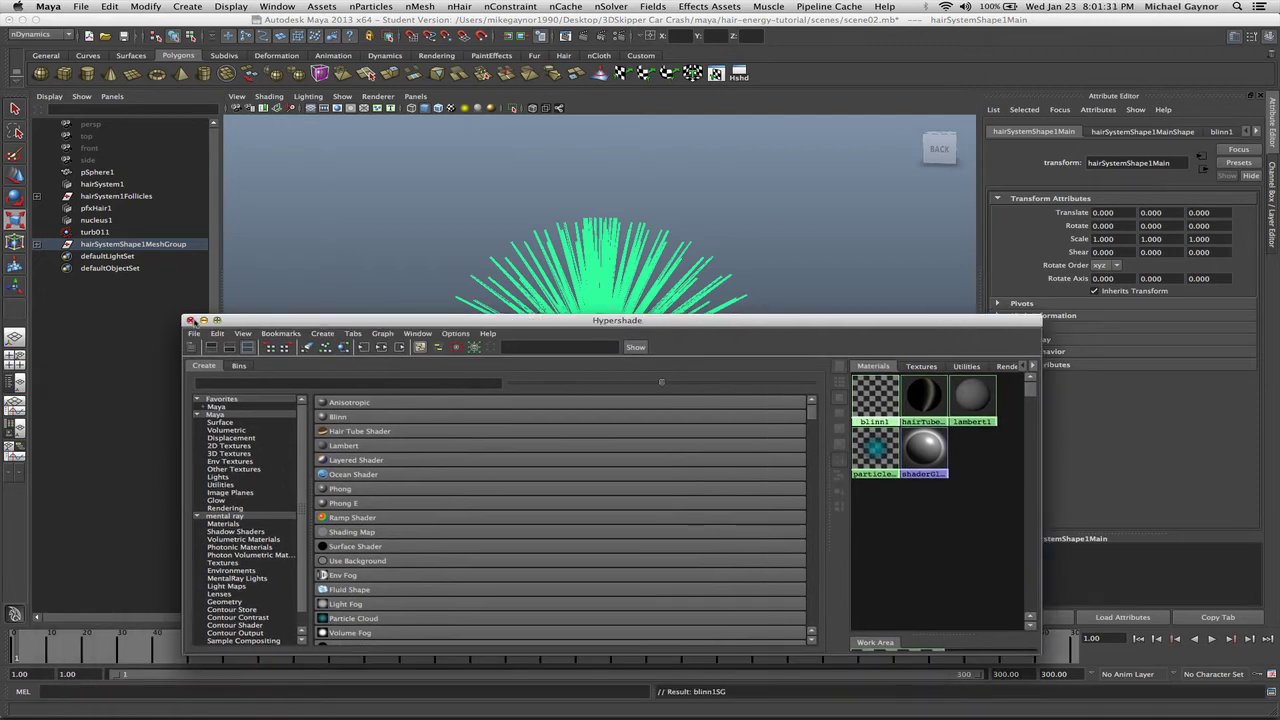
click(190, 320)
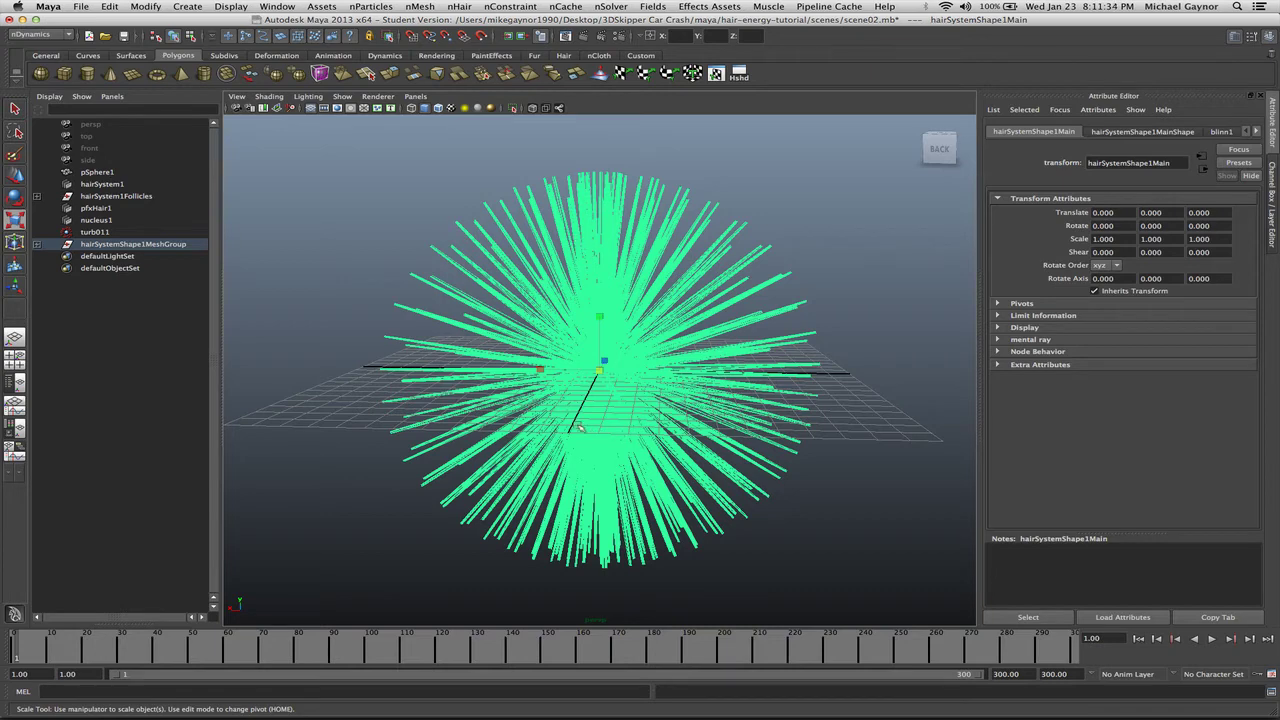
- Set pSphere1's Visibility to off in the Channel Box, leaving only the hair burst visible
click(96, 173)
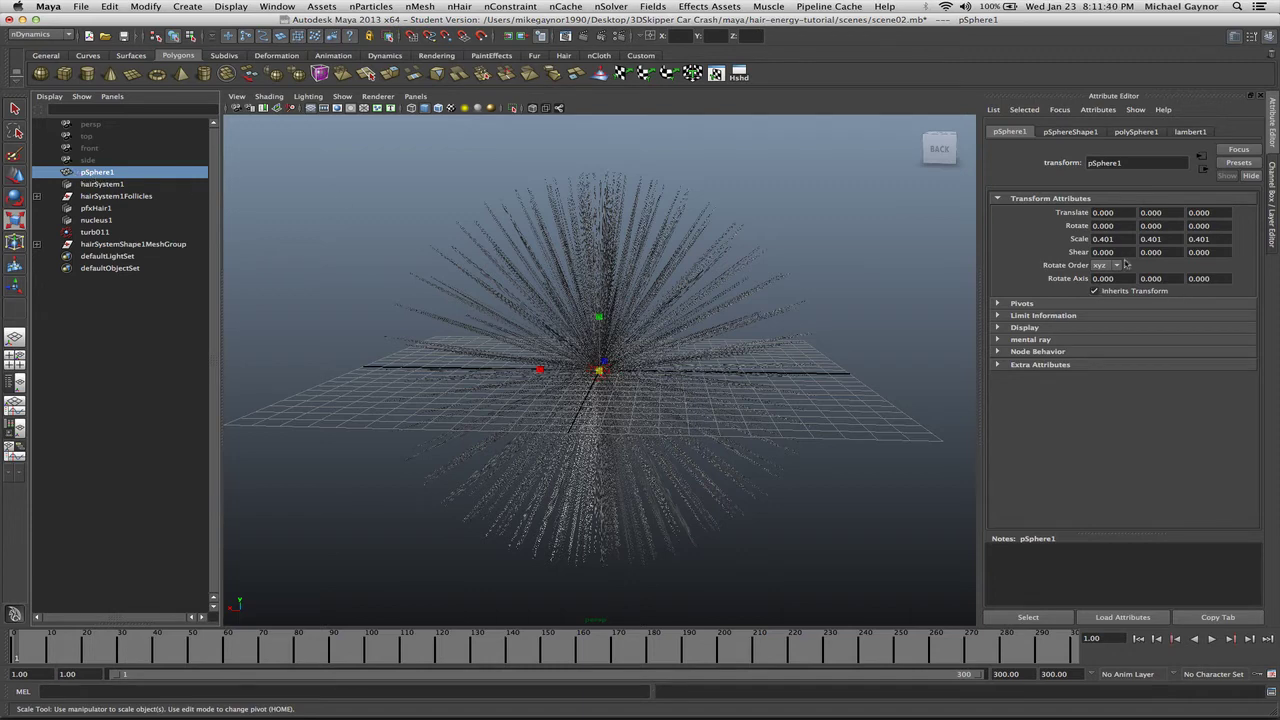
click(1271, 205)
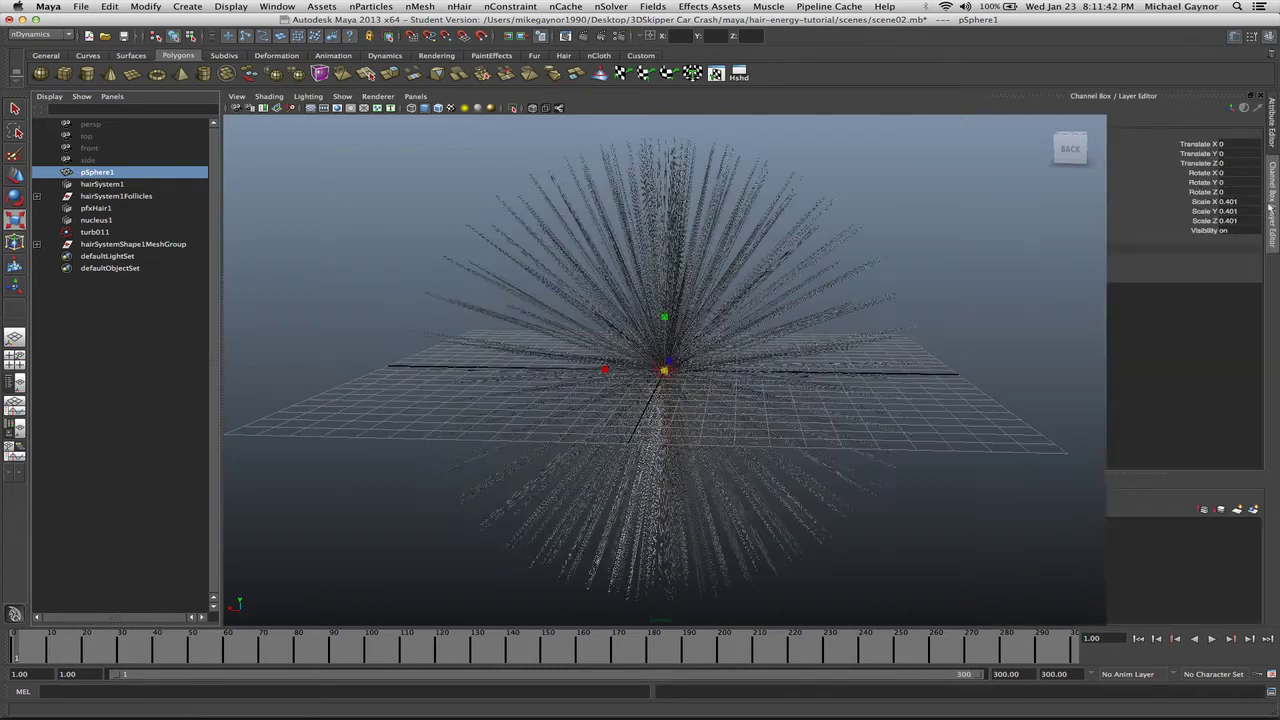
double_click(1229, 231)
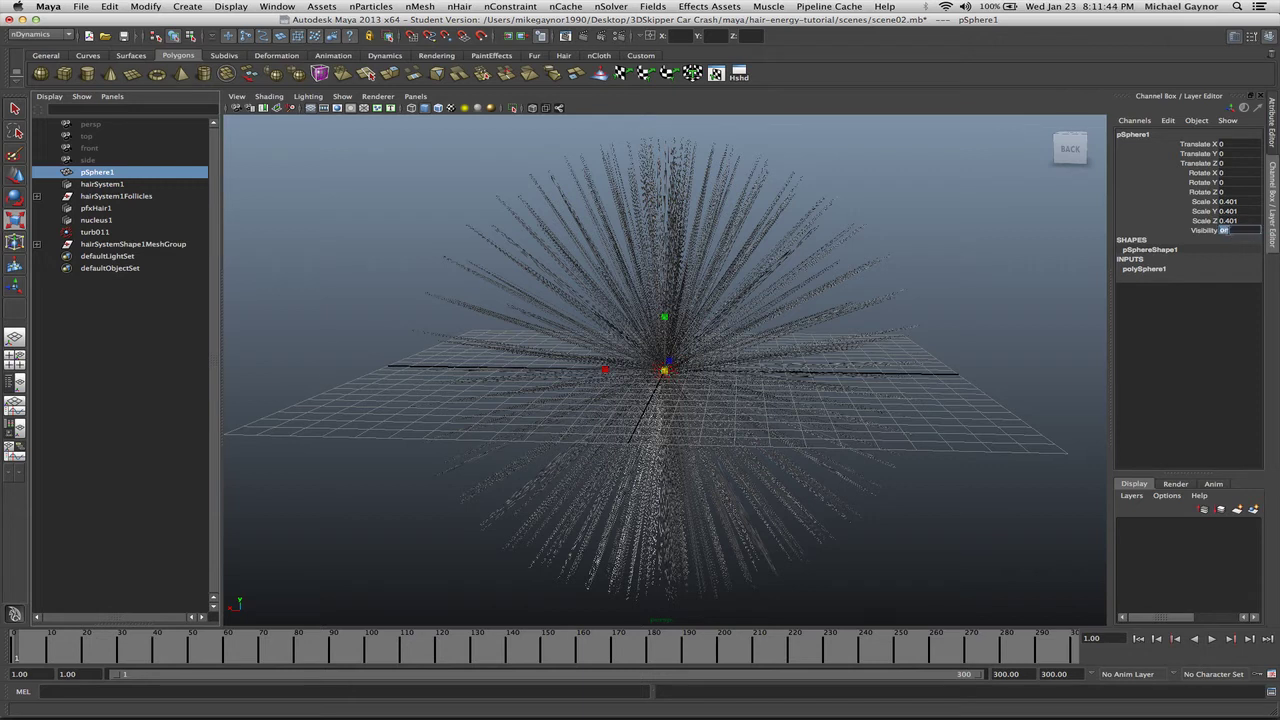
key(Return)
click(1016, 240)
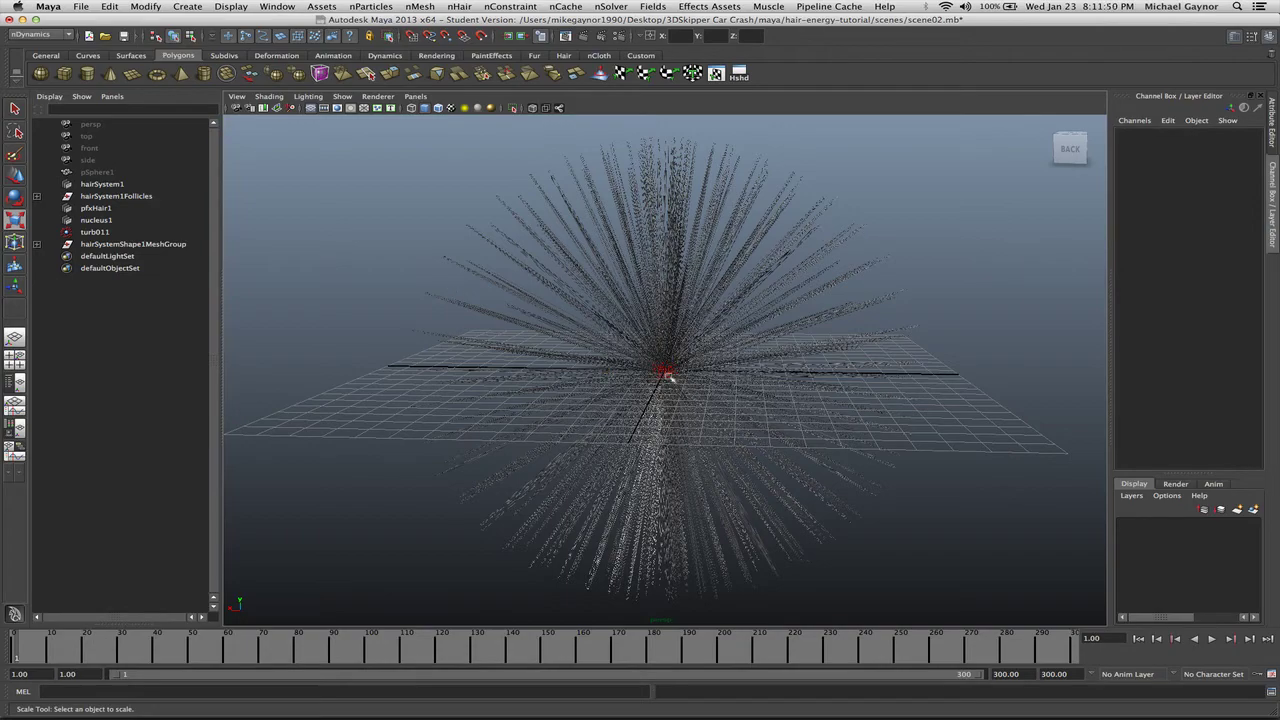
scroll(668, 380, up, 4)
scroll(667, 385, up, 8)
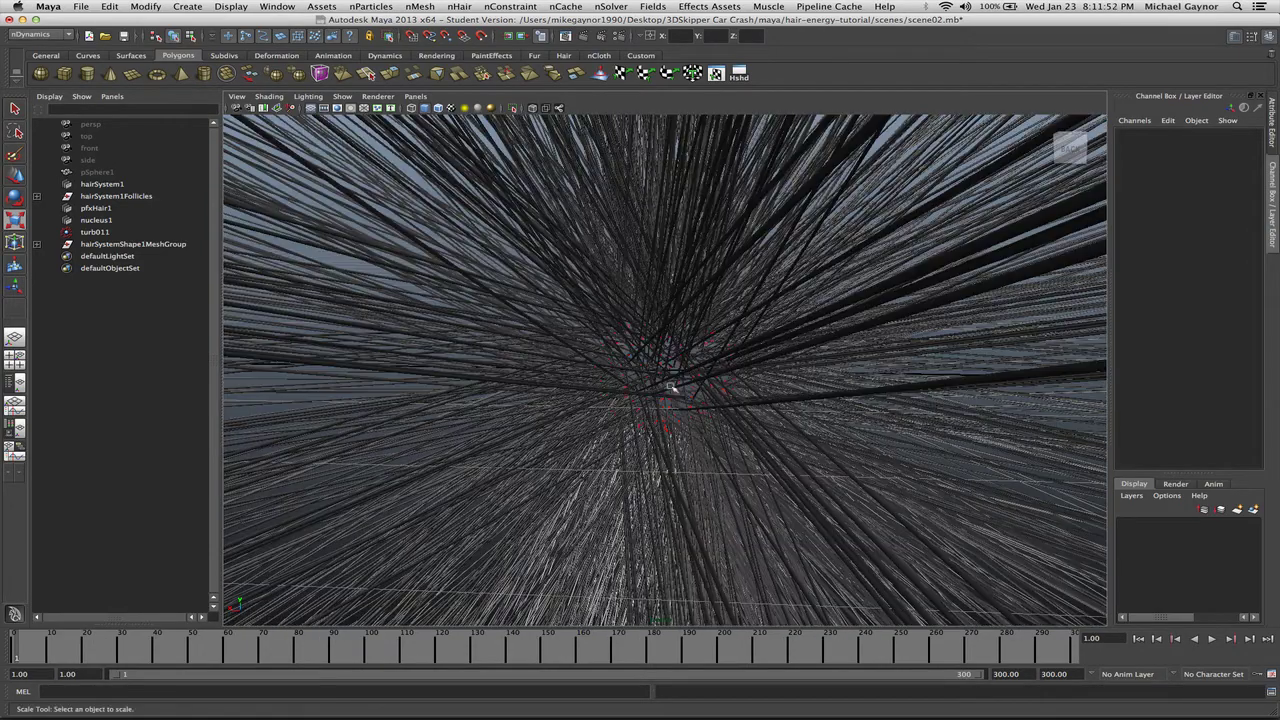
scroll(670, 386, down, 10)
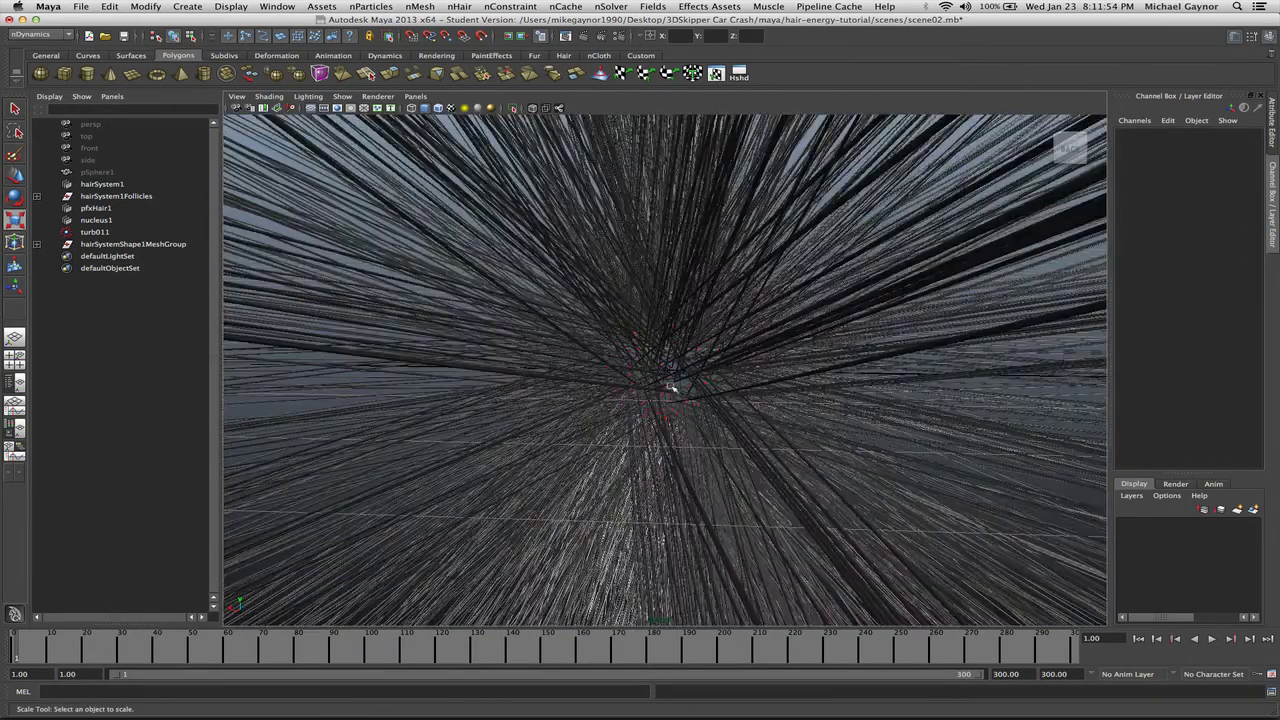
scroll(670, 386, down, 8)
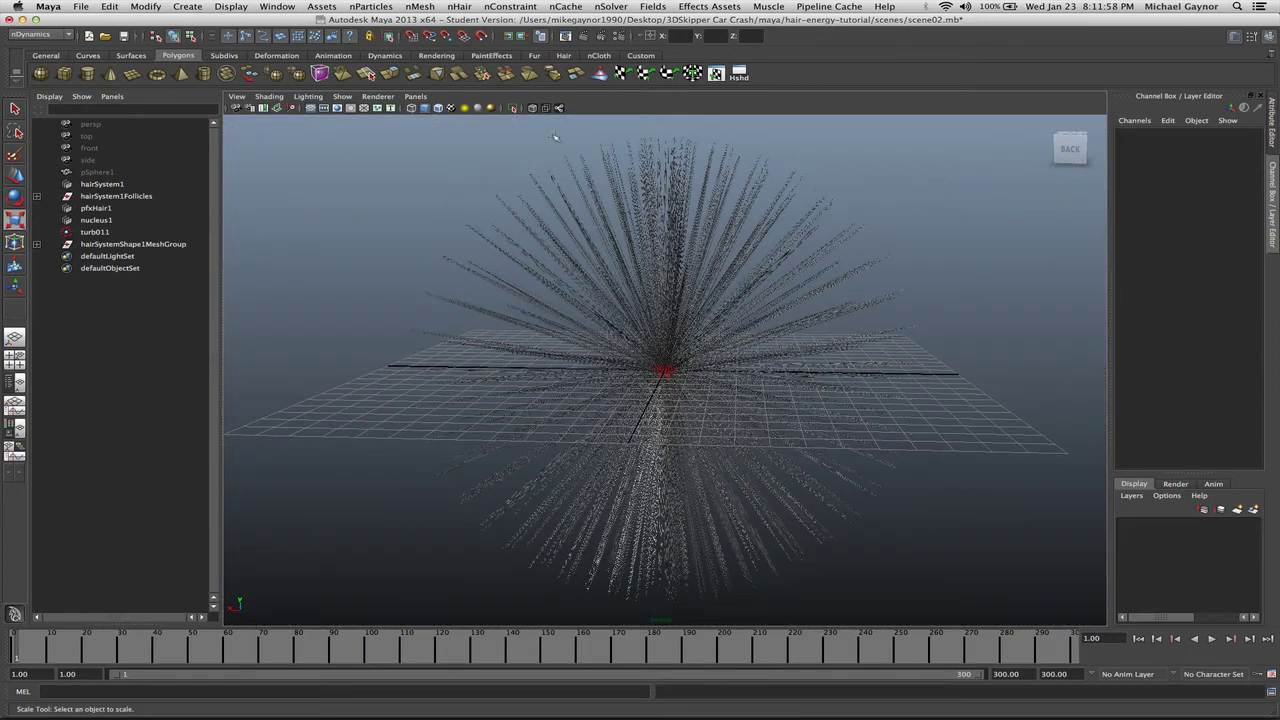
- Render with mental ray to Targa (tga) frames named name_#.ext with frame padding 4
click(619, 36)
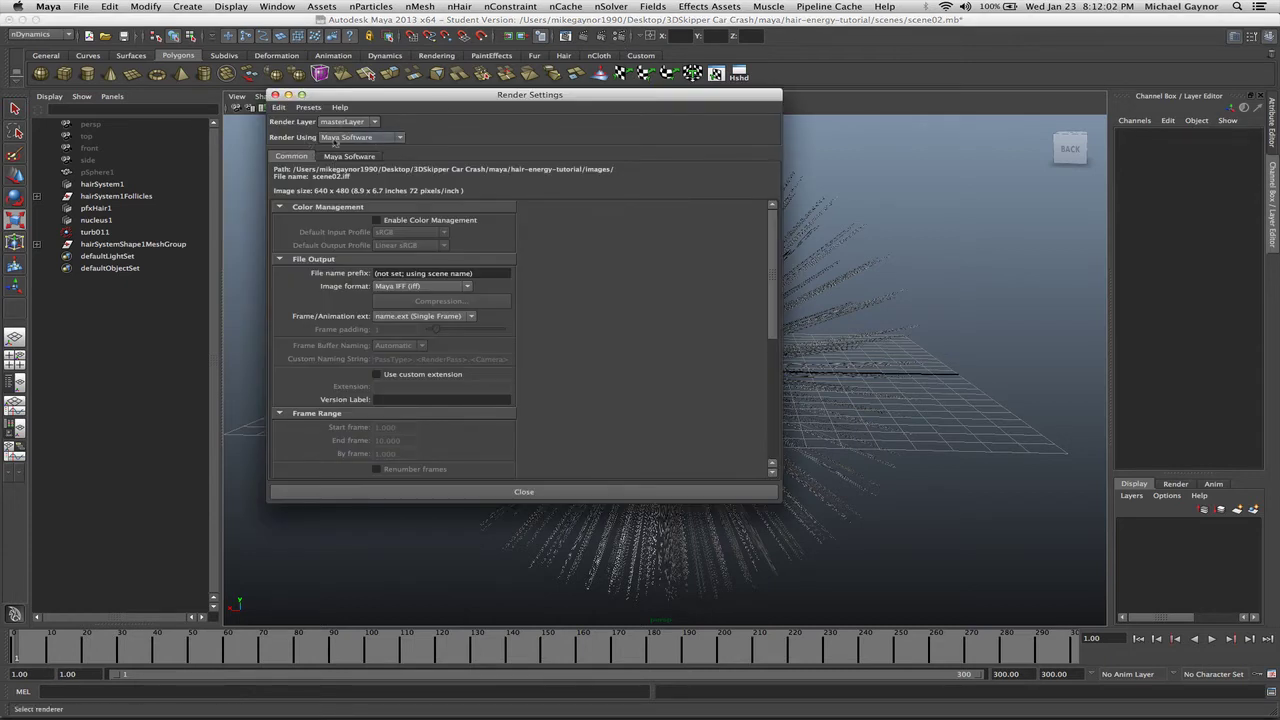
click(360, 137)
click(338, 172)
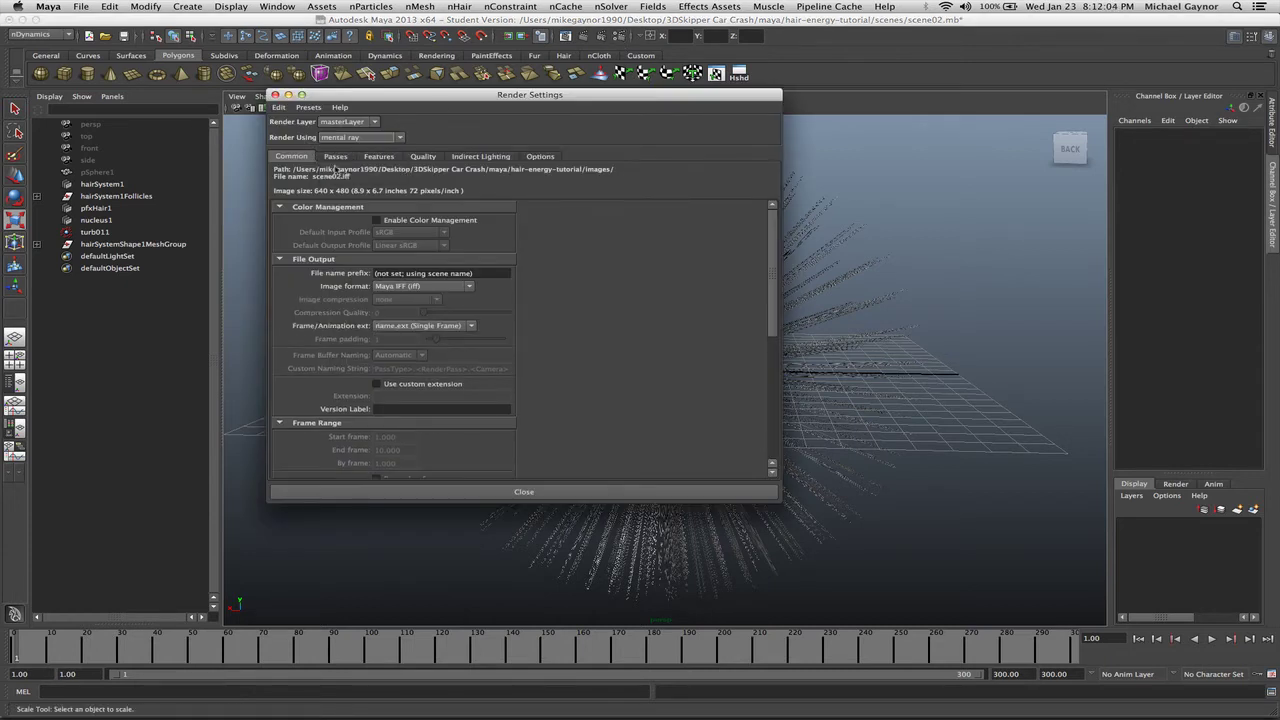
scroll(330, 236, down, 2)
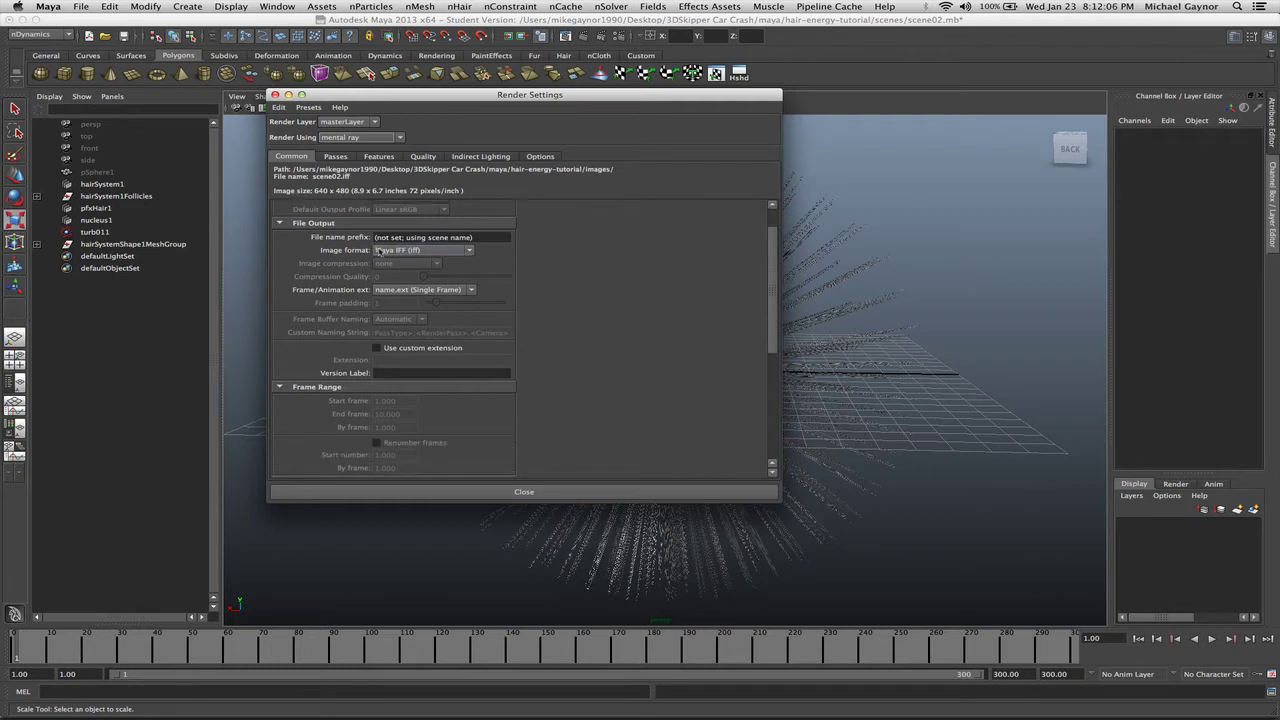
click(410, 250)
click(401, 307)
click(390, 292)
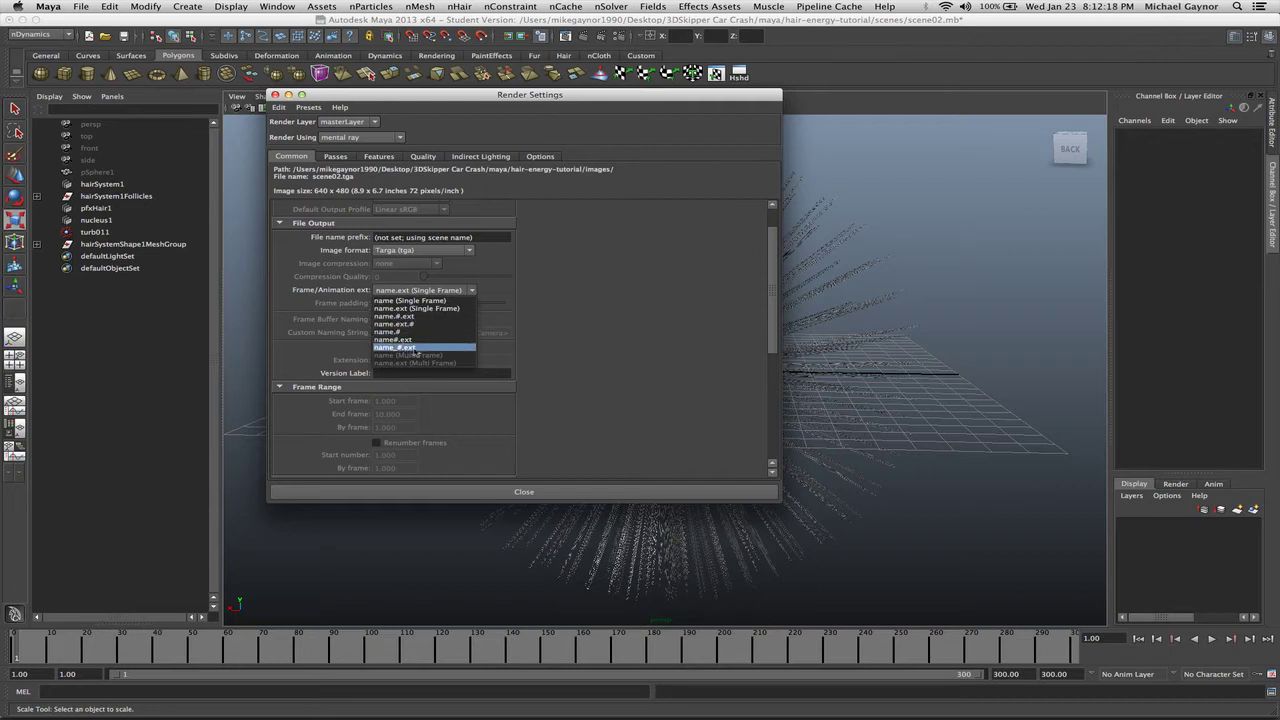
click(416, 348)
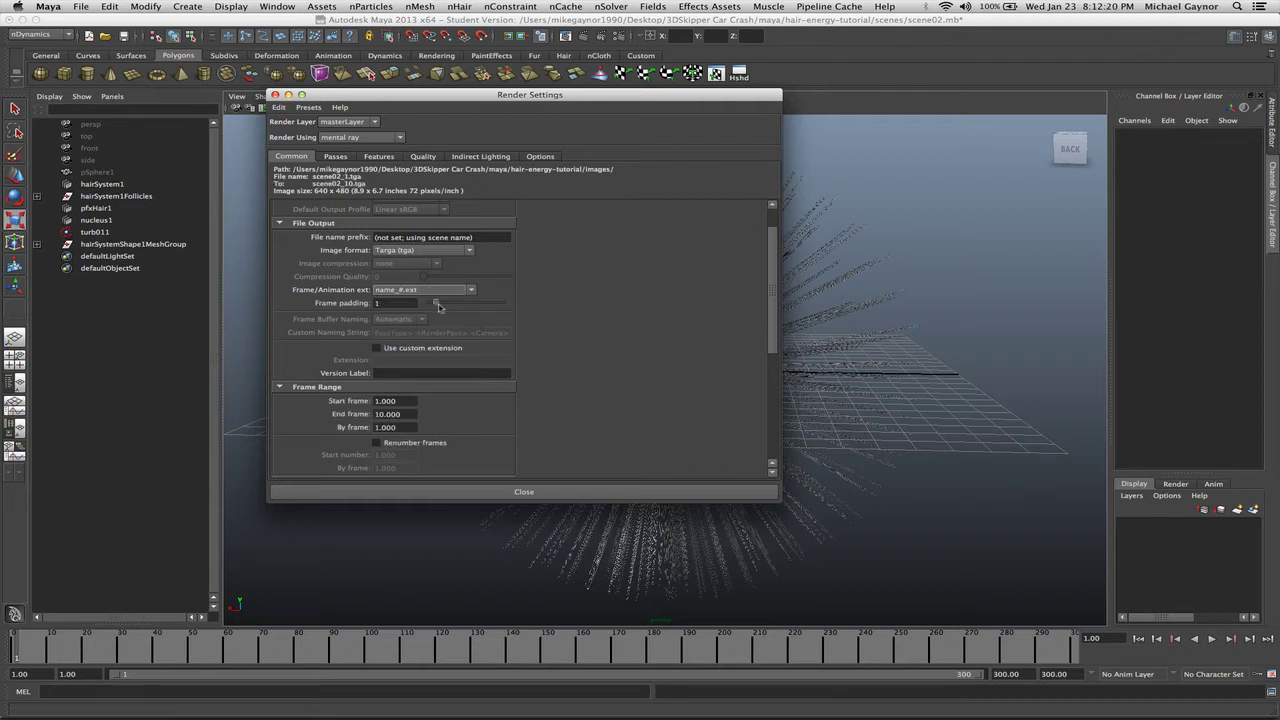
drag(440, 307, 453, 304)
drag(452, 304, 458, 305)
- Set the End frame to 150 and keep persp as the renderable camera
scroll(330, 297, down, 2)
scroll(350, 327, down, 2)
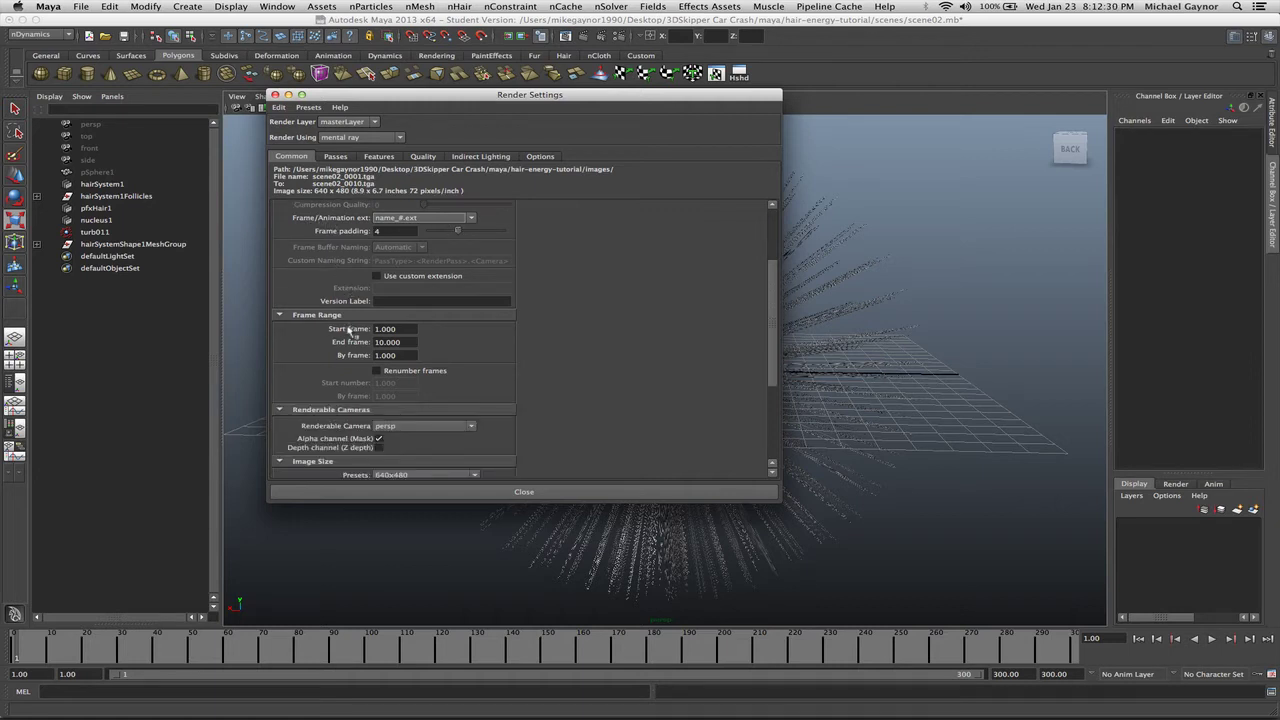
click(404, 329)
drag(404, 329, 367, 344)
click(386, 329)
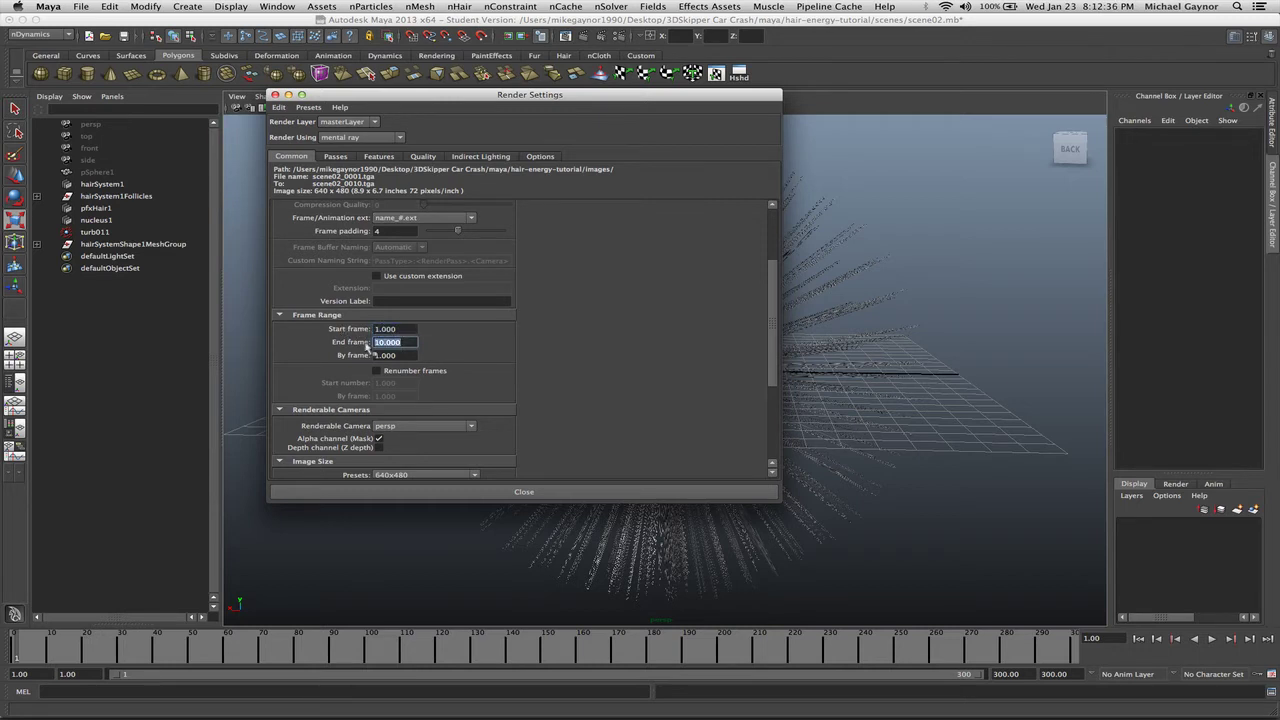
text(150)
click(404, 329)
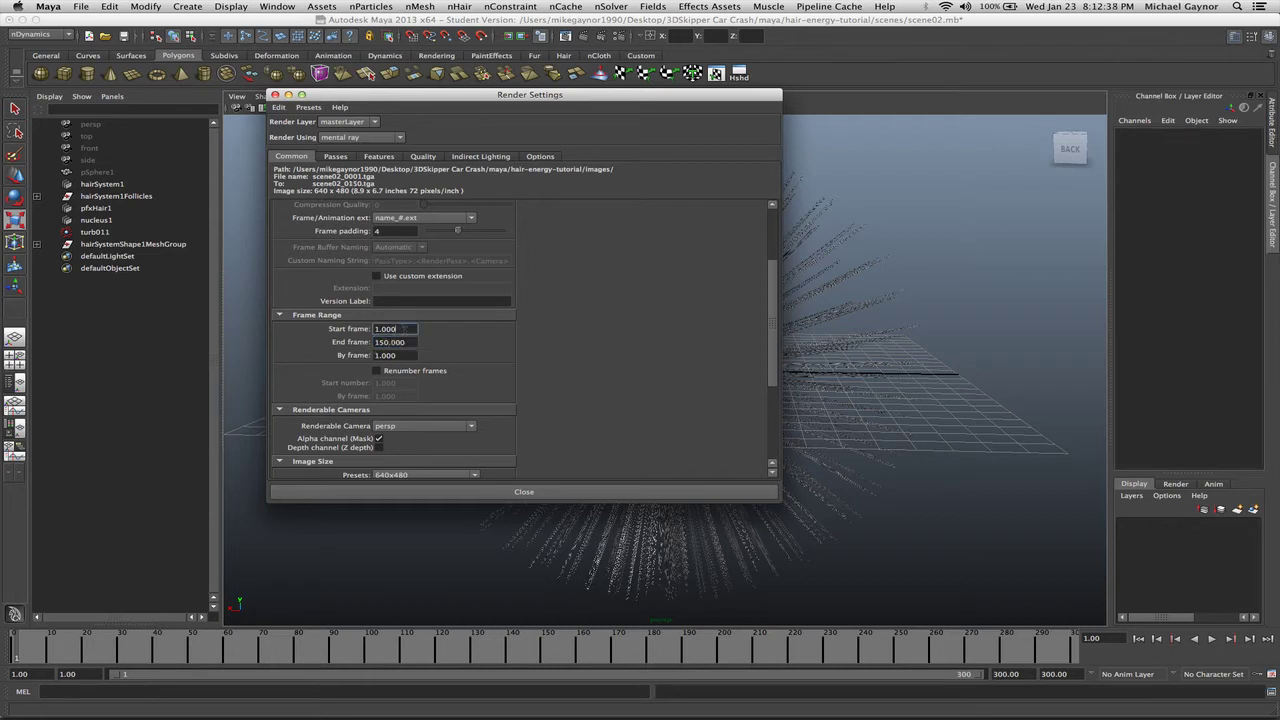
click(386, 355)
scroll(323, 369, down, 2)
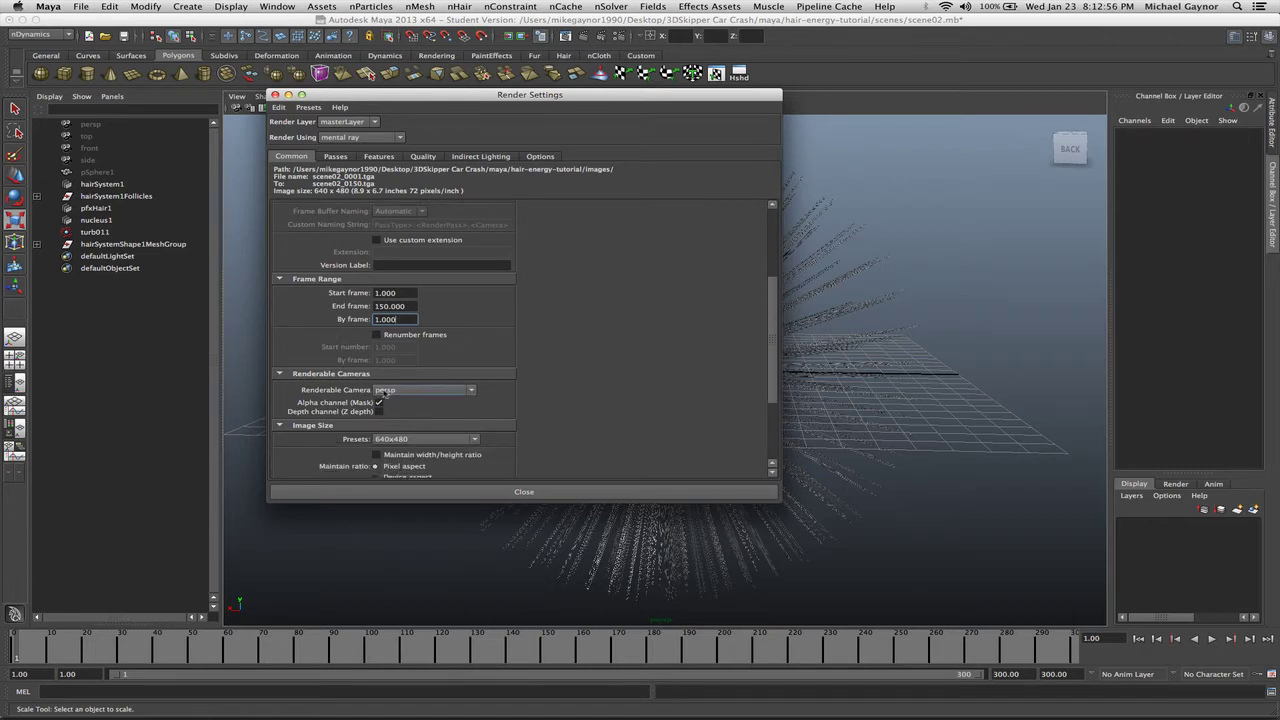
click(383, 391)
click(384, 391)
- Choose the HD 720 image size preset for 1280 x 720 output
scroll(334, 395, down, 2)
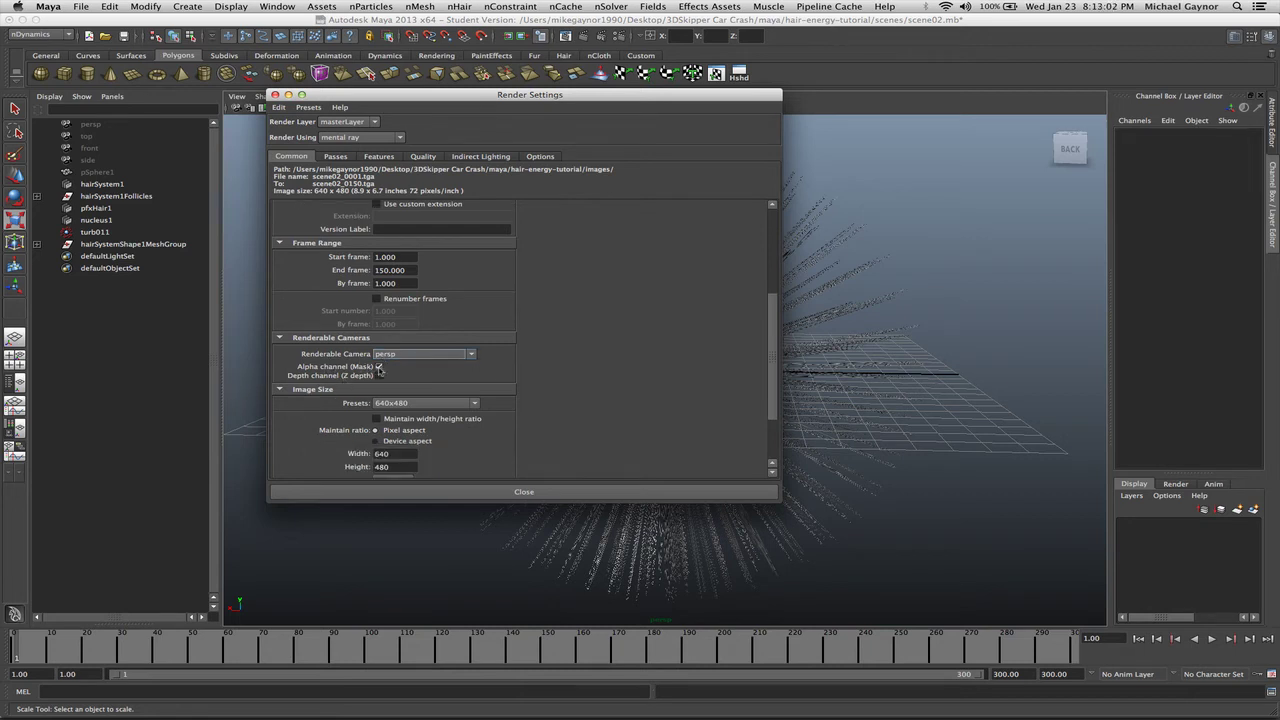
scroll(356, 390, down, 4)
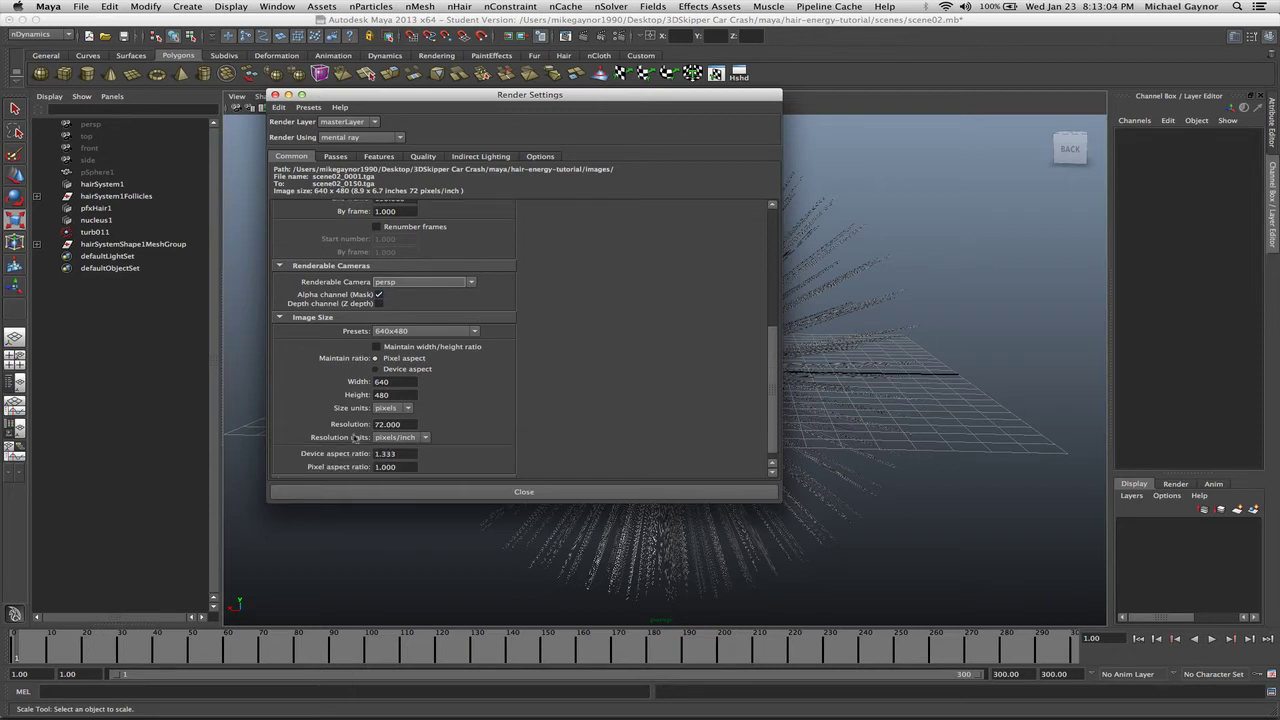
scroll(339, 365, down, 1)
click(392, 322)
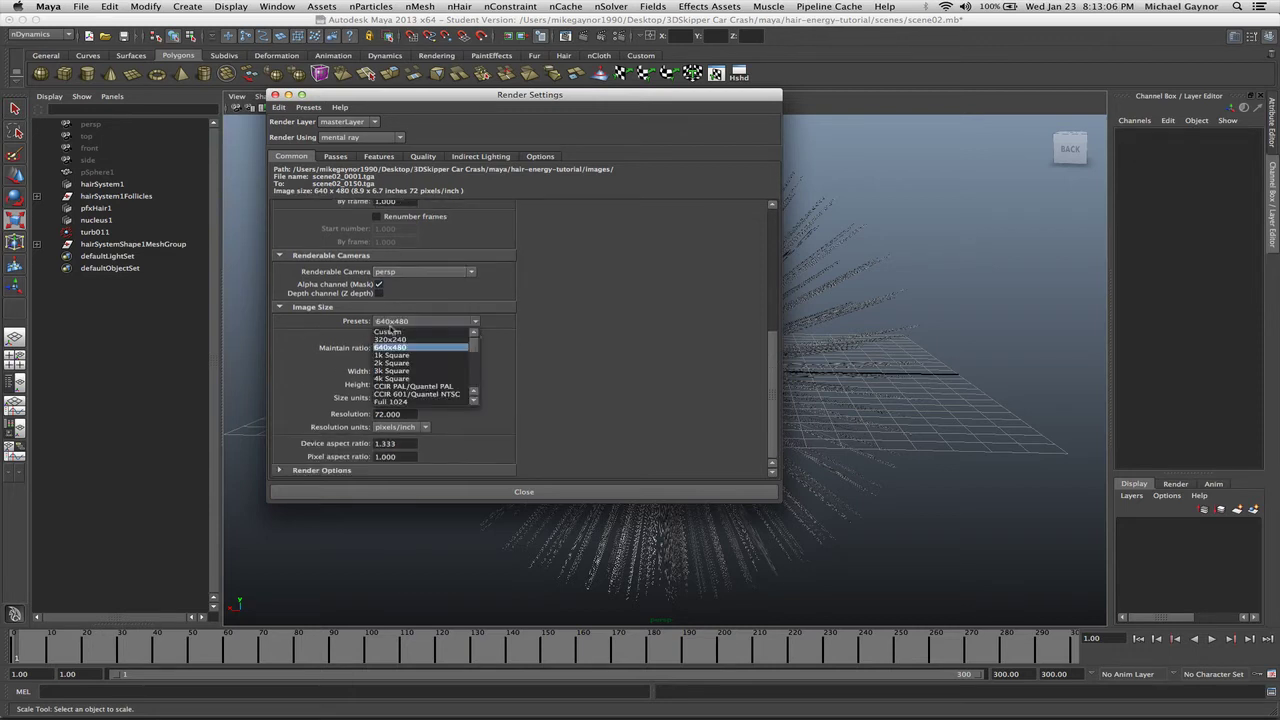
scroll(400, 365, down, 3)
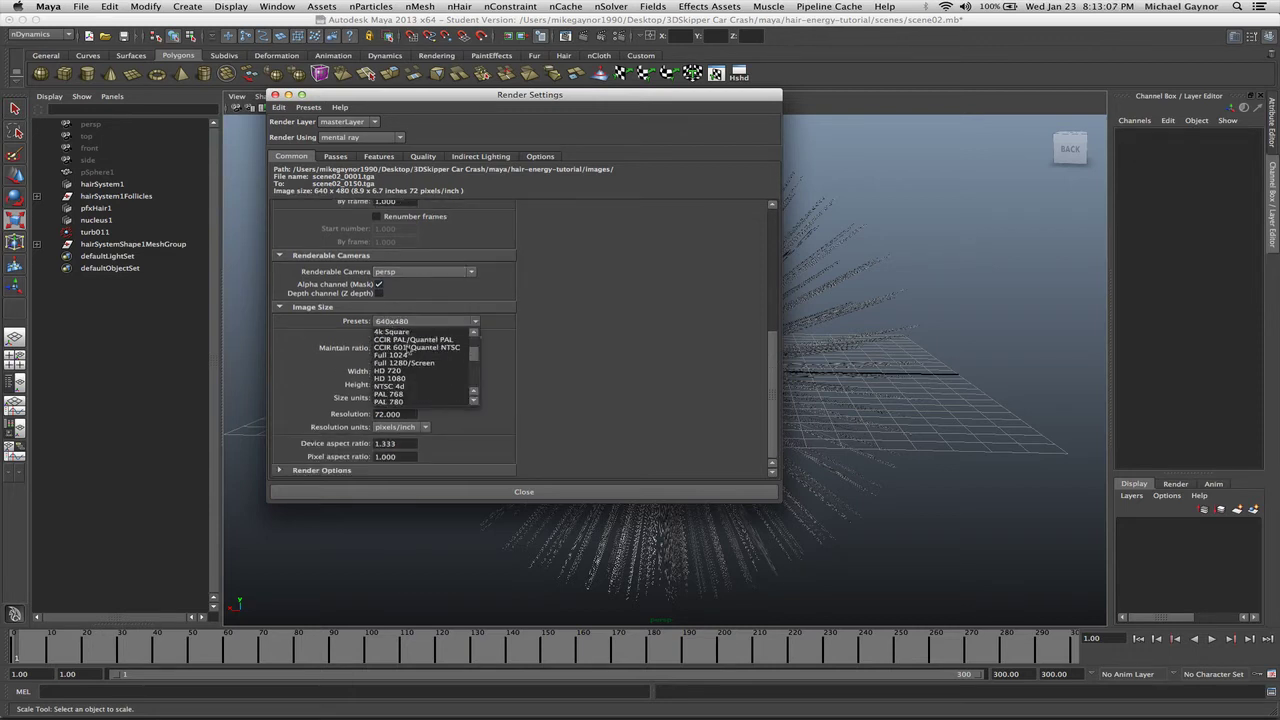
click(402, 372)
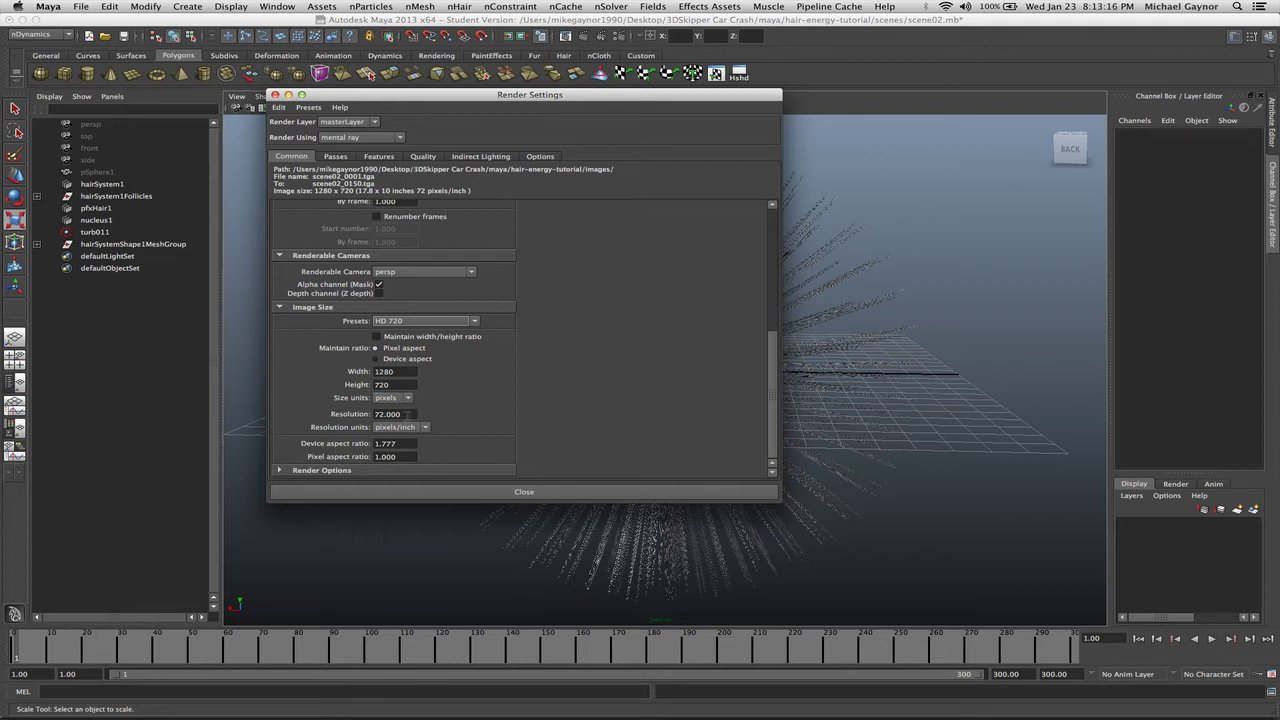
scroll(455, 383, up, 4)
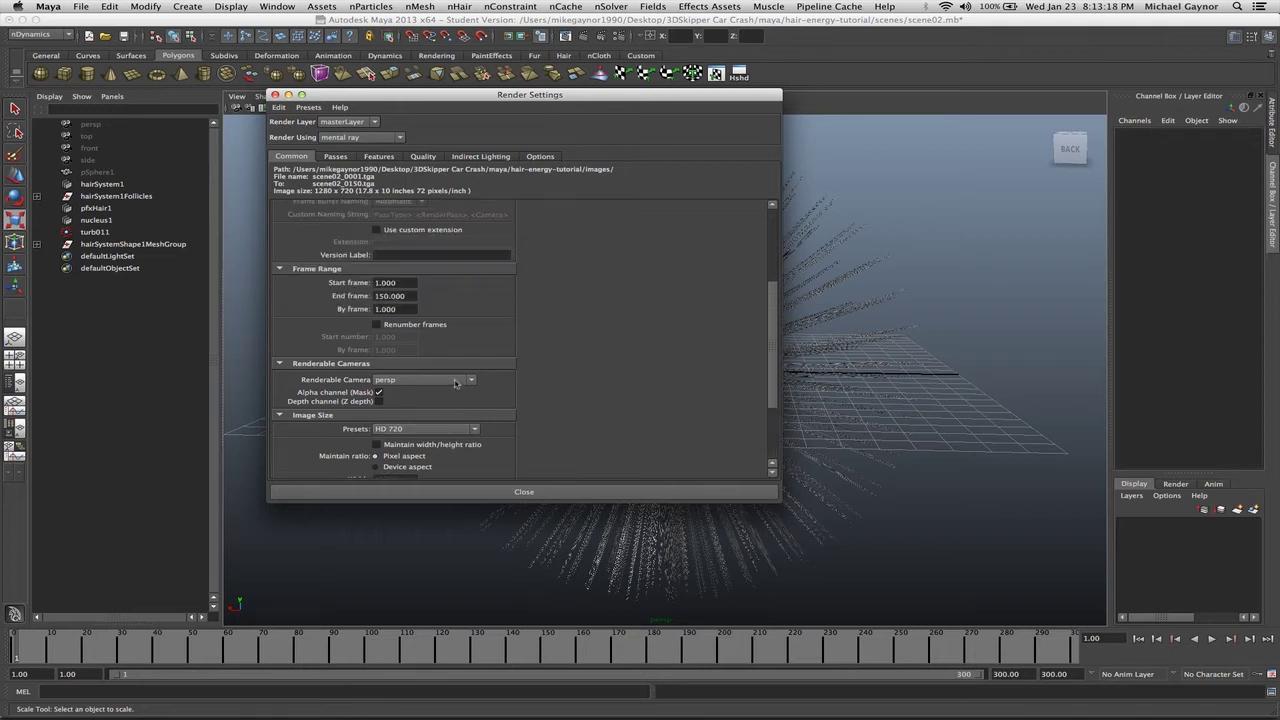
- Set the mental ray Quality Preset to Production: Fine Trace
click(425, 157)
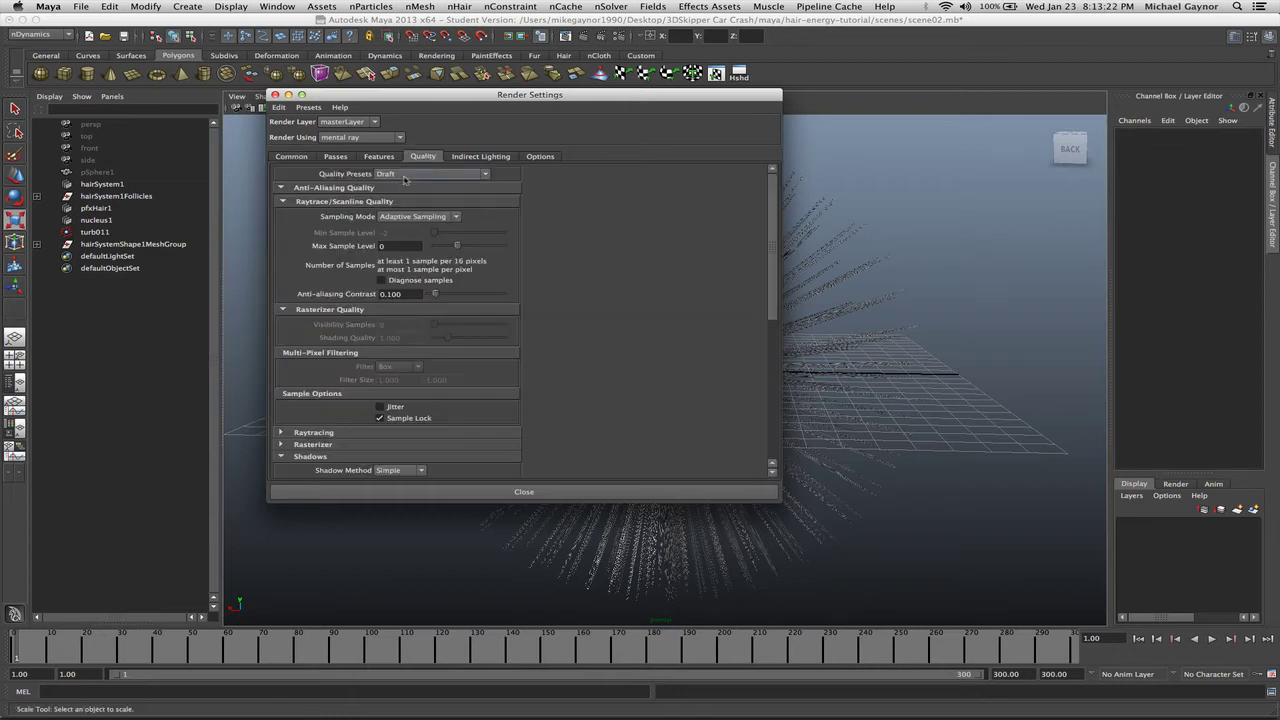
click(405, 175)
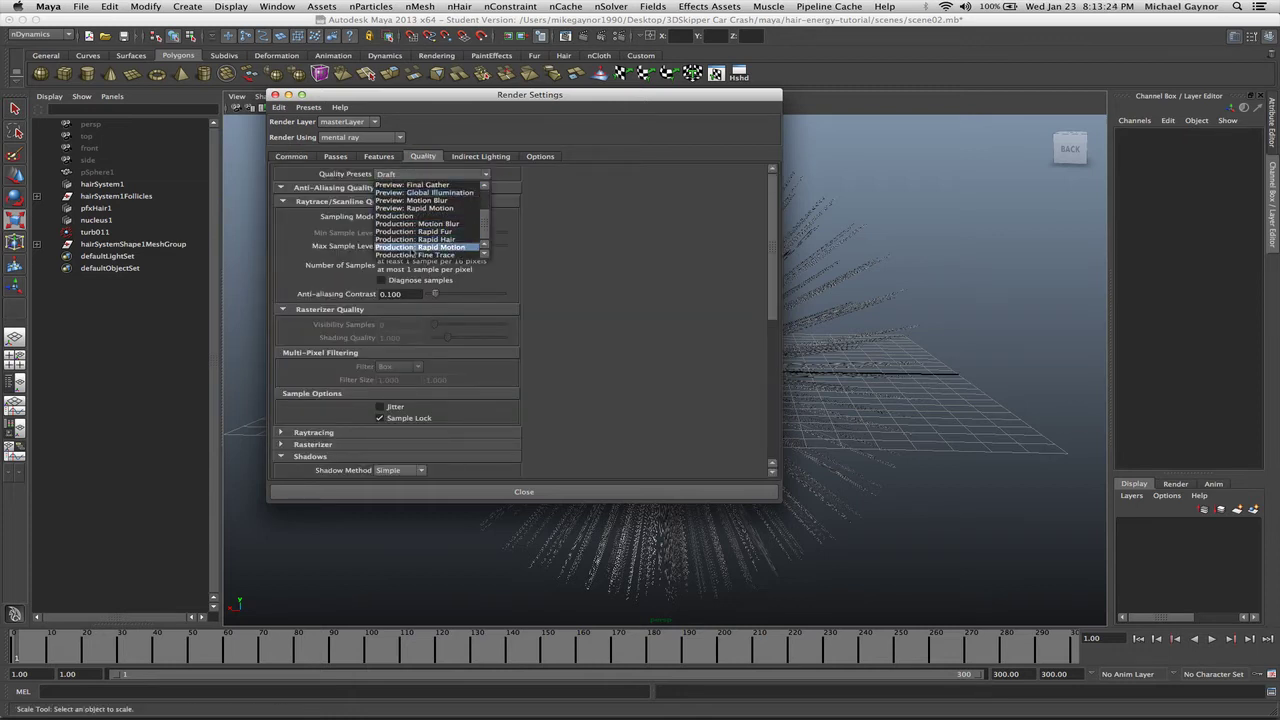
click(413, 256)
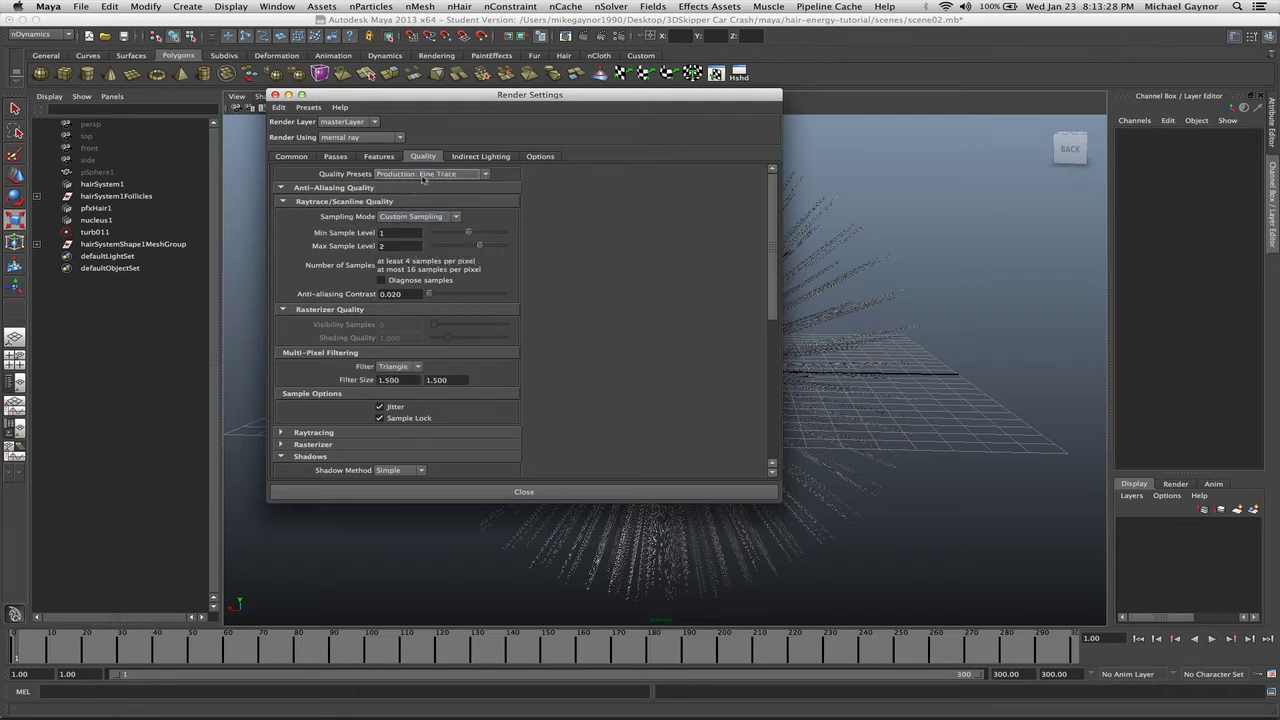
click(424, 175)
click(424, 178)
- Set the pixel filter to Mitchell and close Render Settings
scroll(464, 248, down, 2)
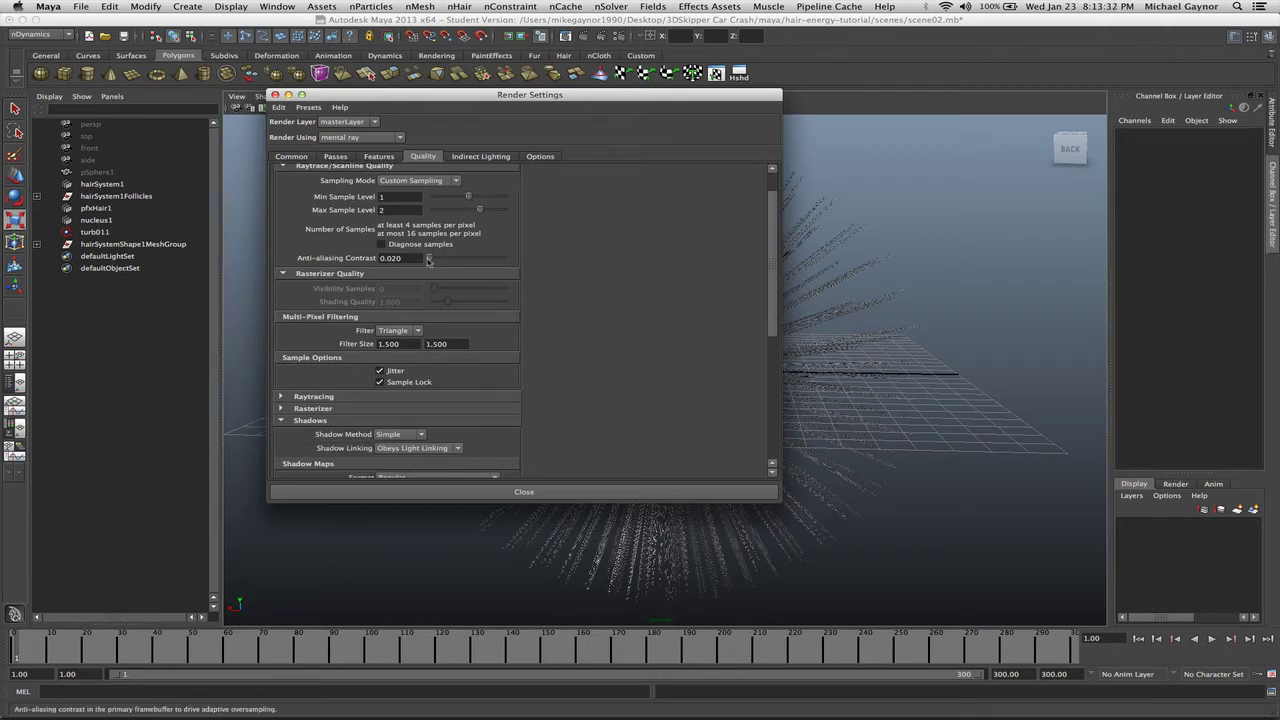
scroll(412, 265, down, 2)
click(400, 295)
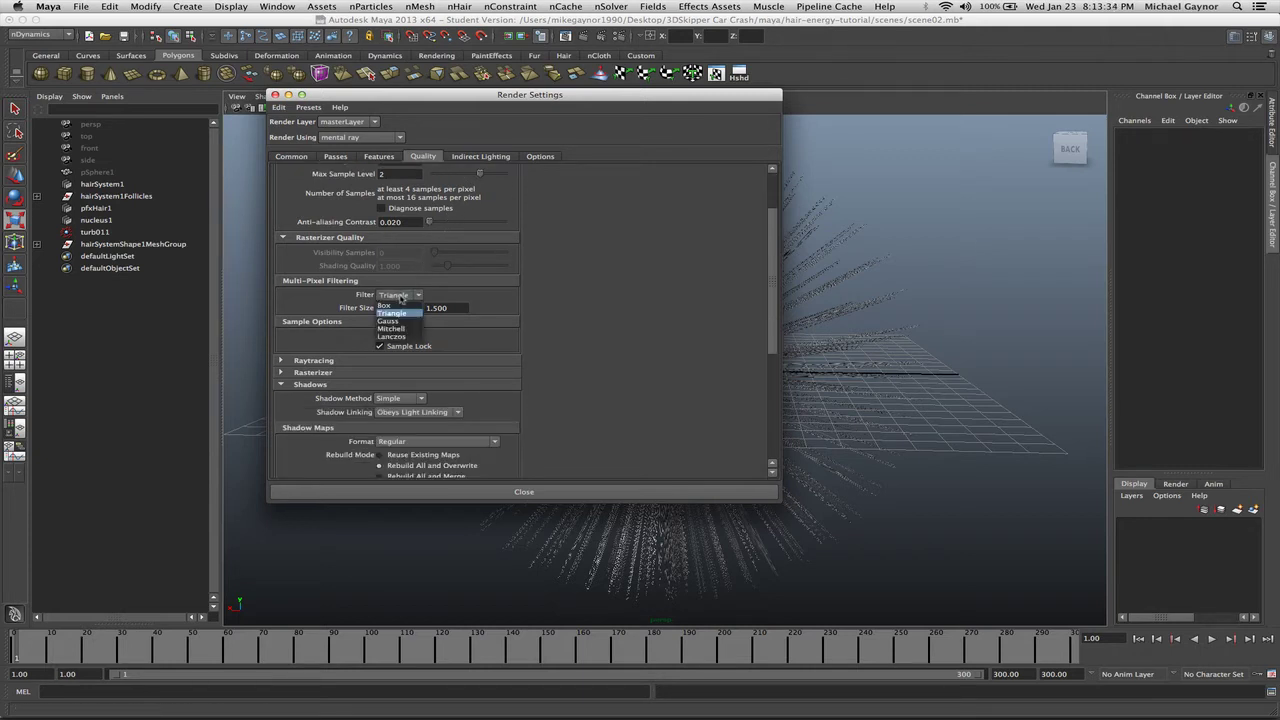
click(395, 326)
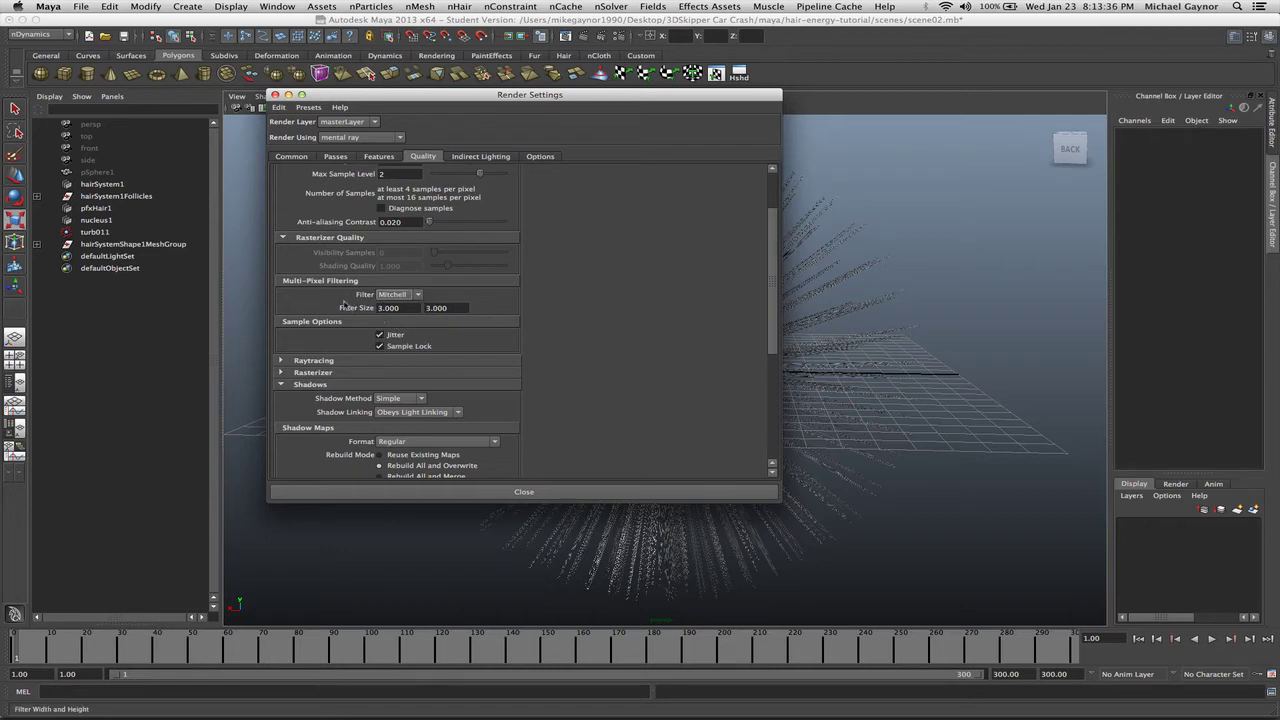
click(394, 298)
click(394, 296)
scroll(489, 307, down, 5)
scroll(489, 307, up, 6)
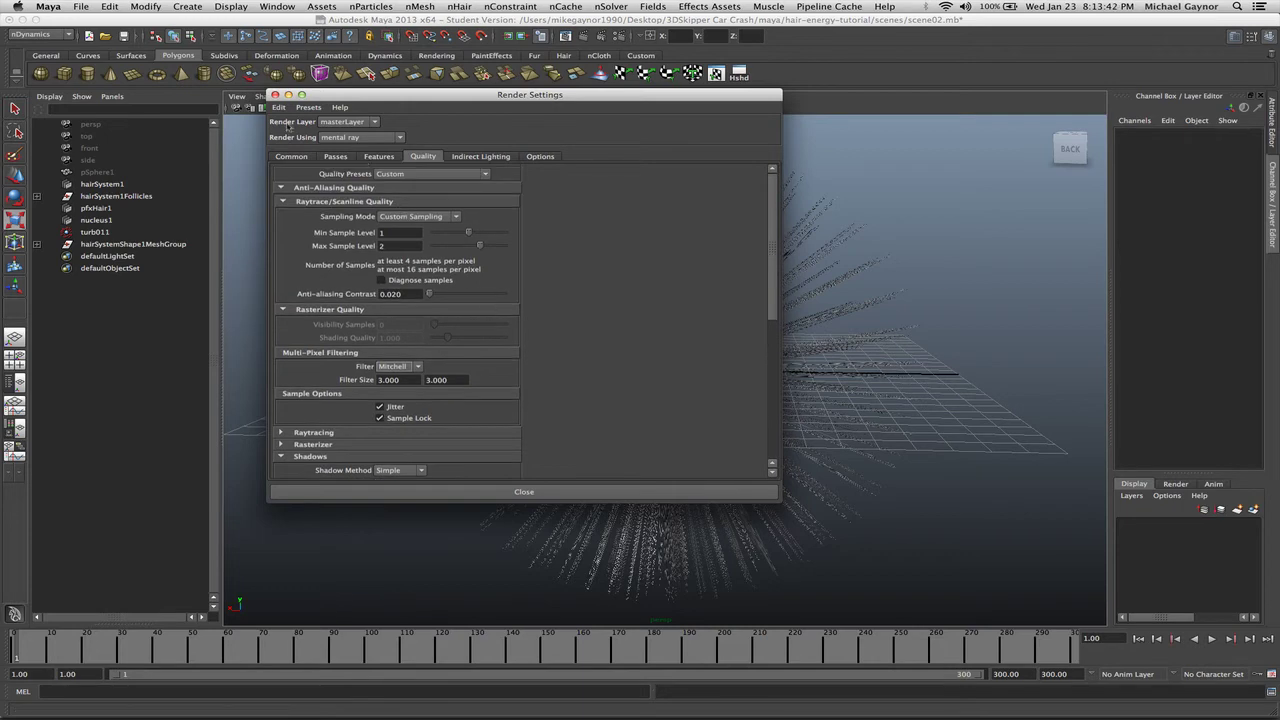
click(274, 95)
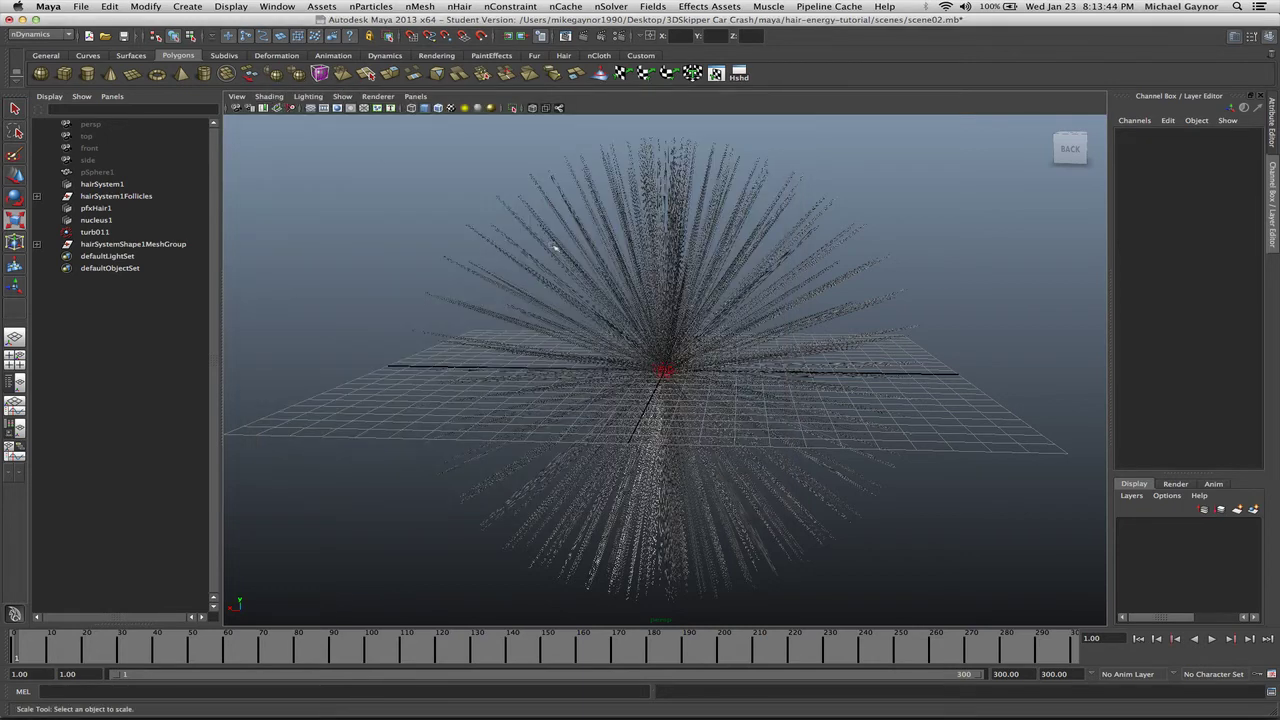
- Play the simulation to frame 37, test-render that frame with mental ray, then close the Render View
click(1212, 639)
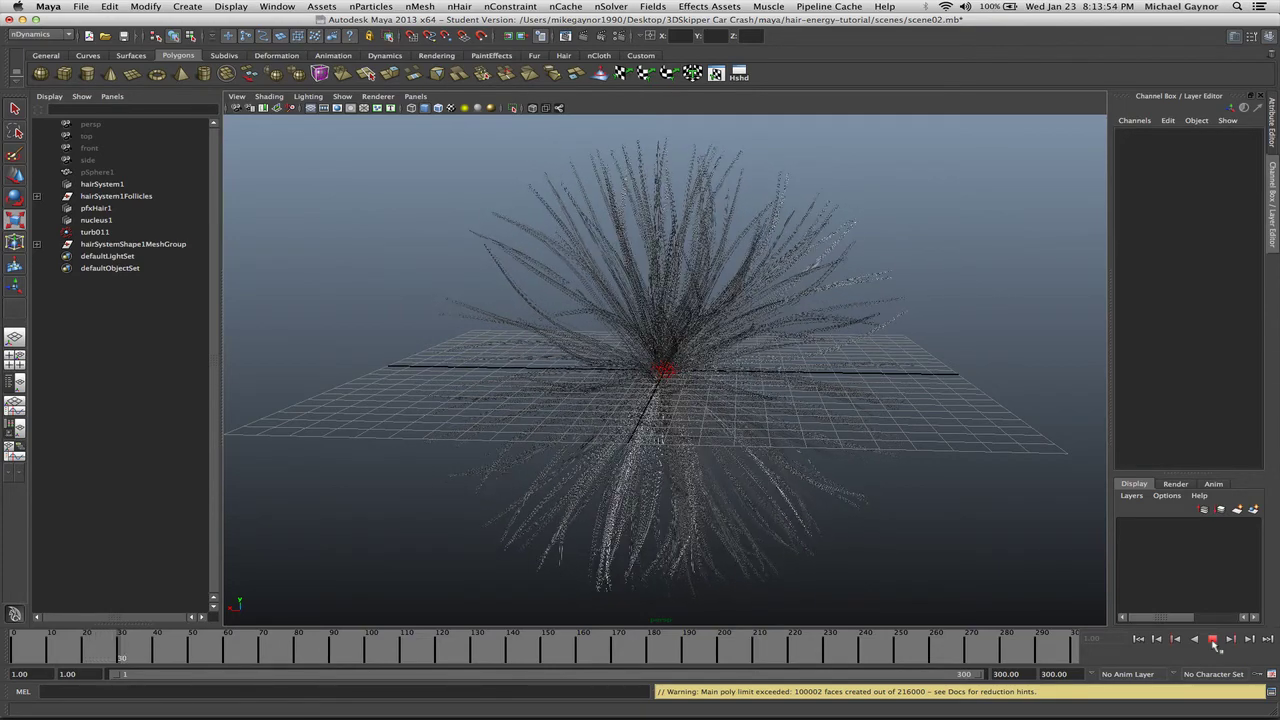
click(1213, 640)
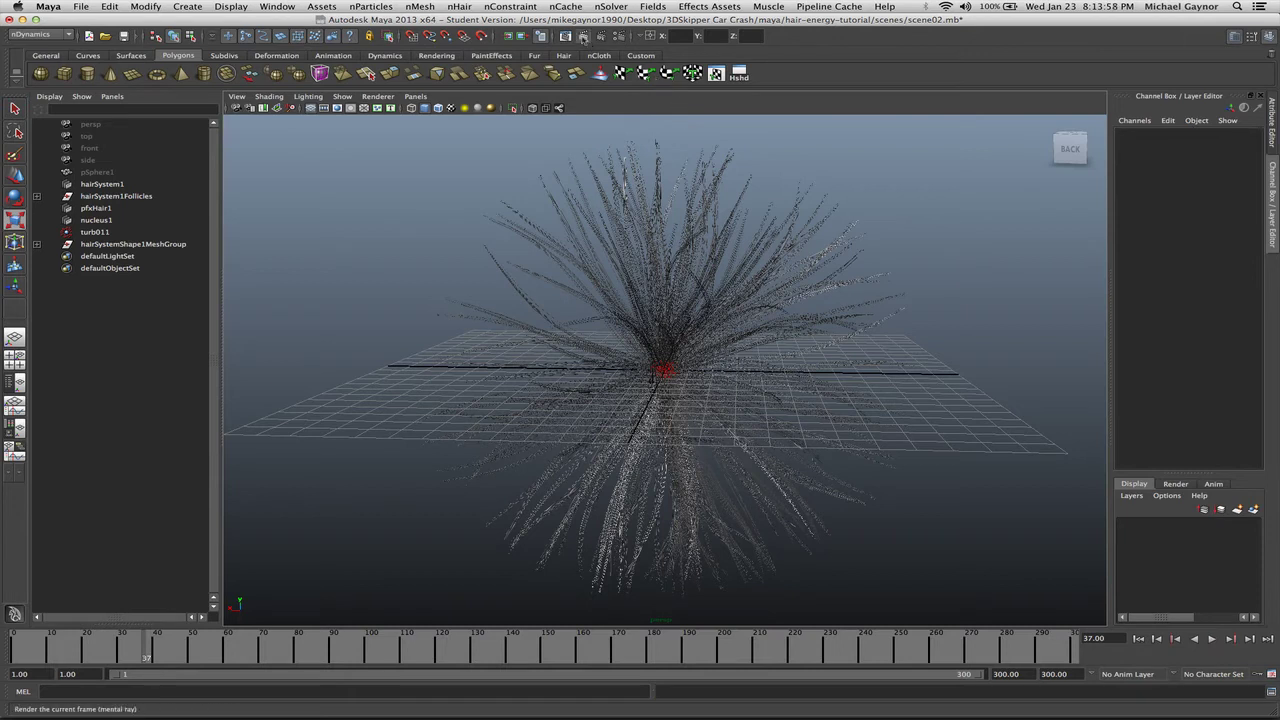
click(583, 37)
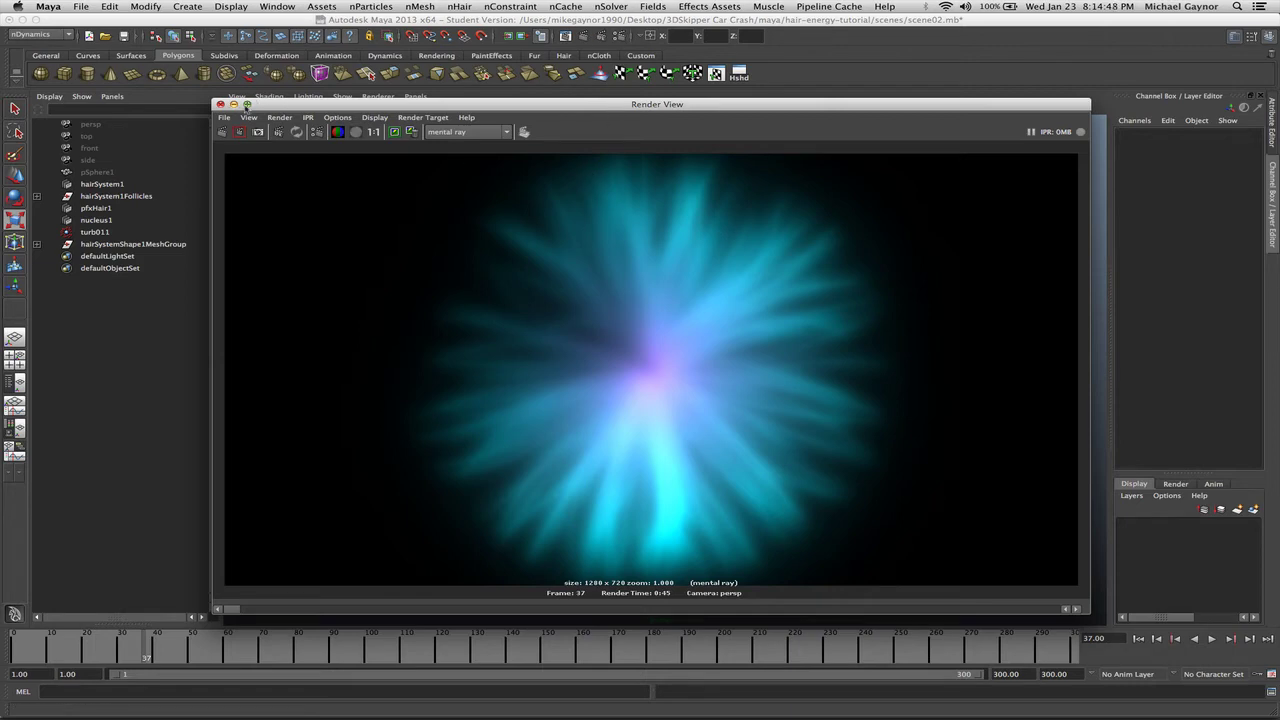
click(221, 104)
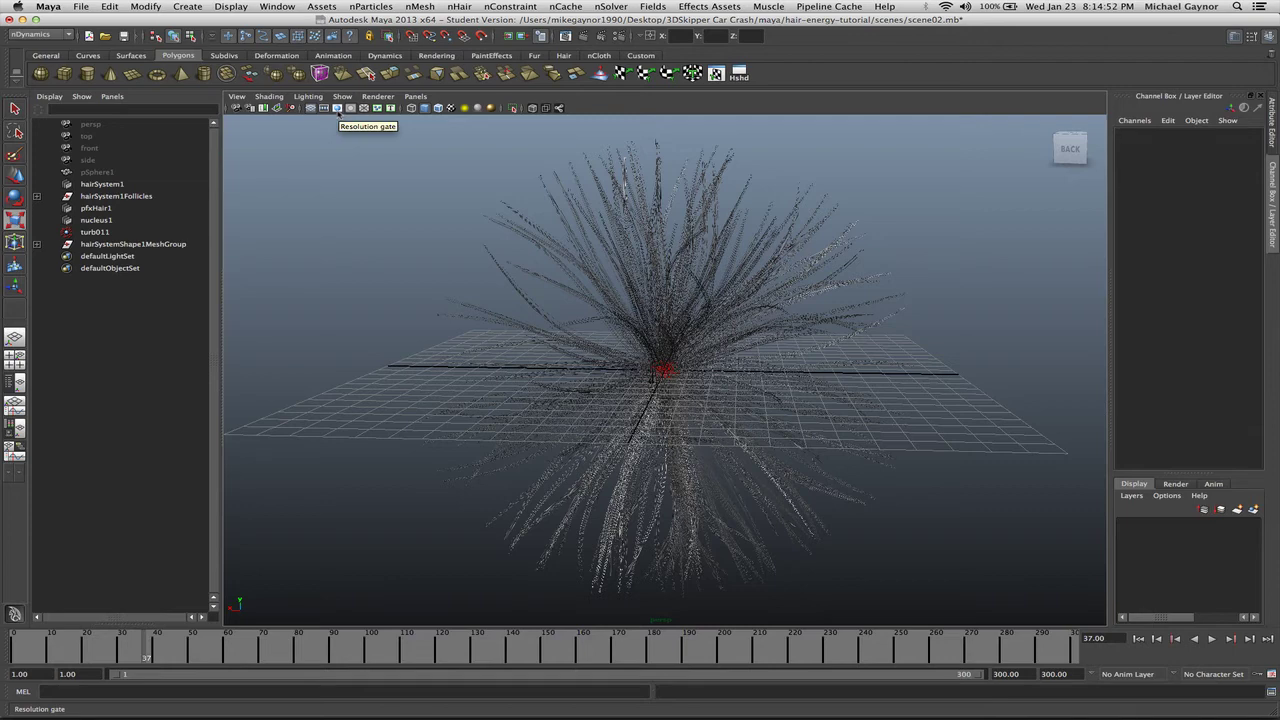
- Turn on the Resolution Gate, dolly the persp camera out, and rewind to frame 1
click(338, 108)
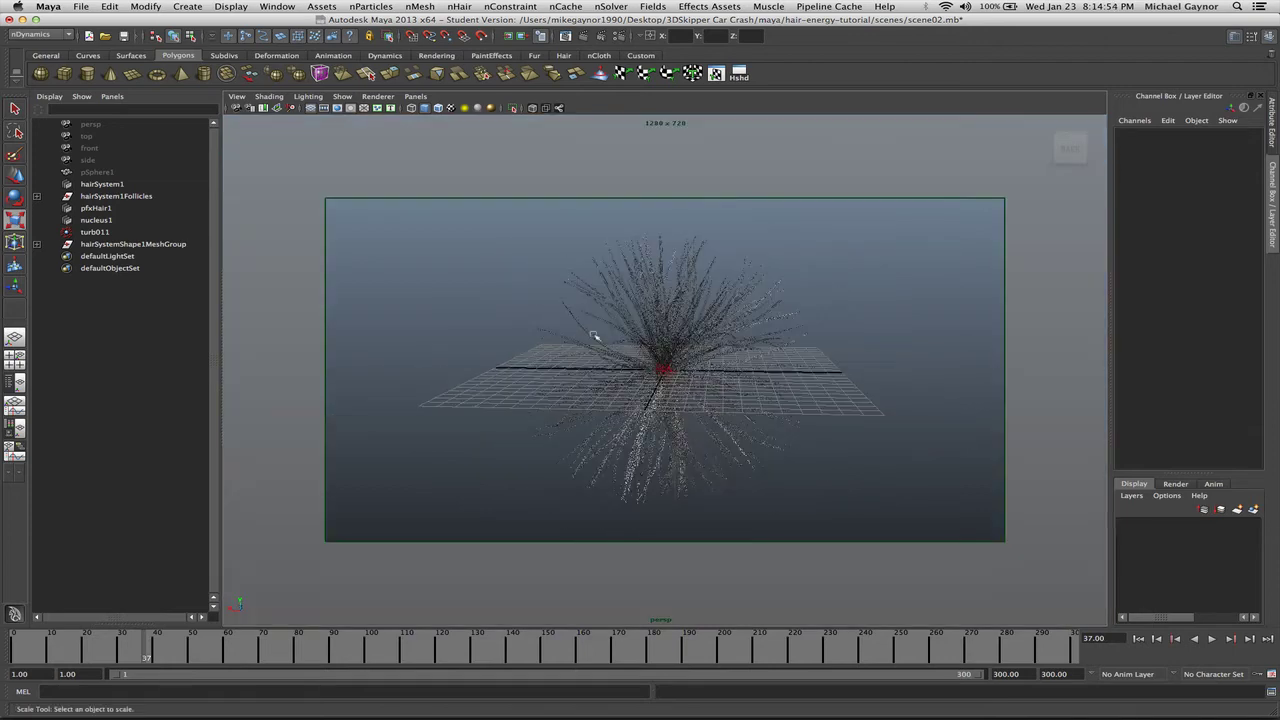
scroll(591, 333, down, 2)
click(1138, 639)
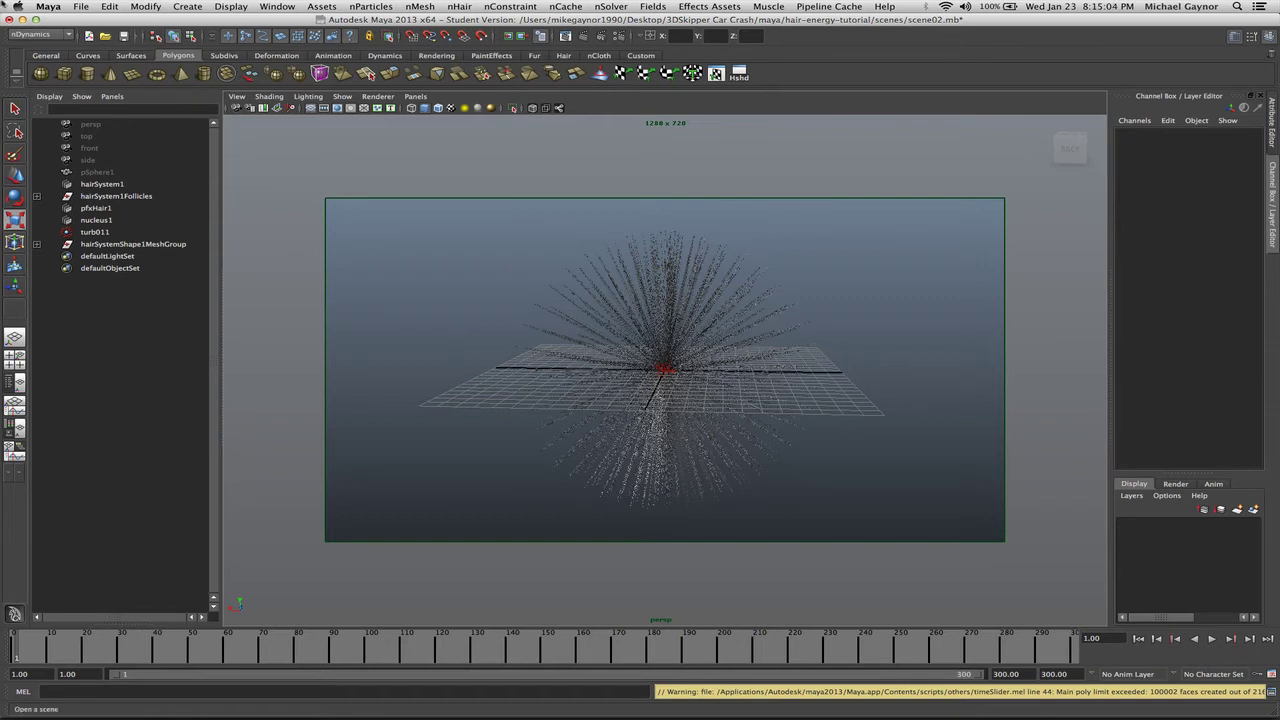
- Set the project to the hair-energy-tutorial folder and check the Project Window
click(80, 6)
click(128, 257)
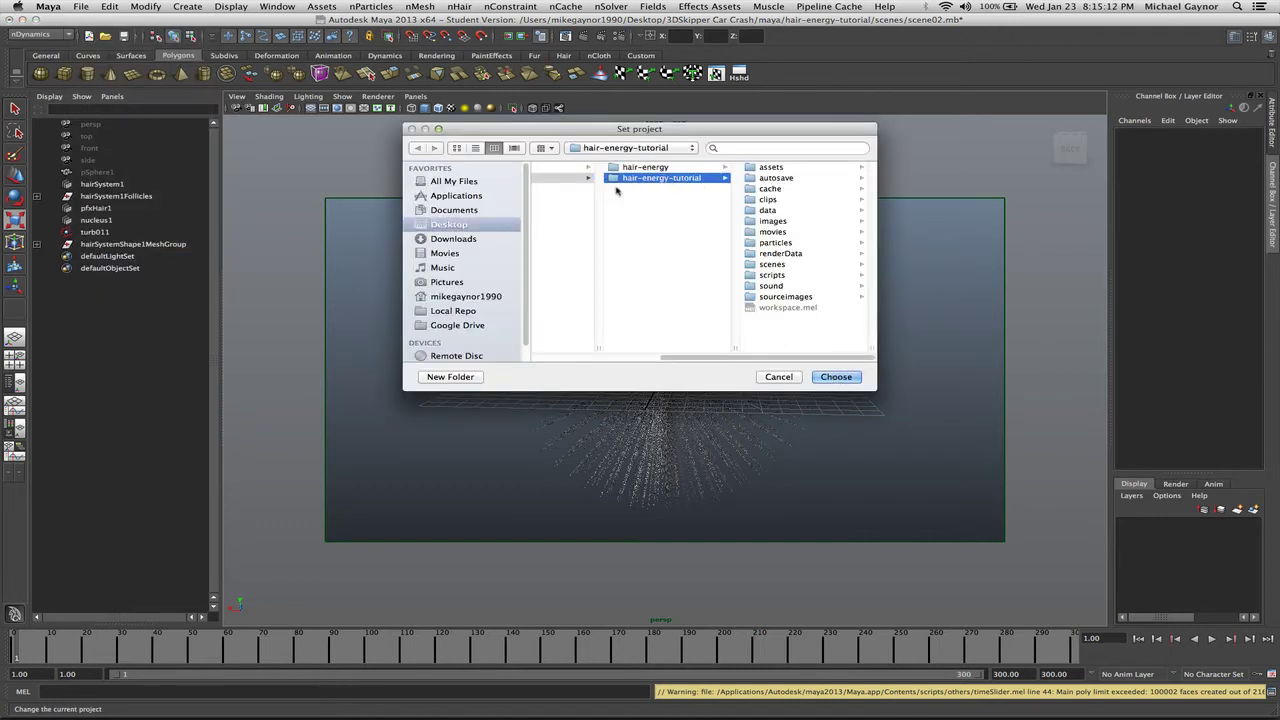
click(835, 376)
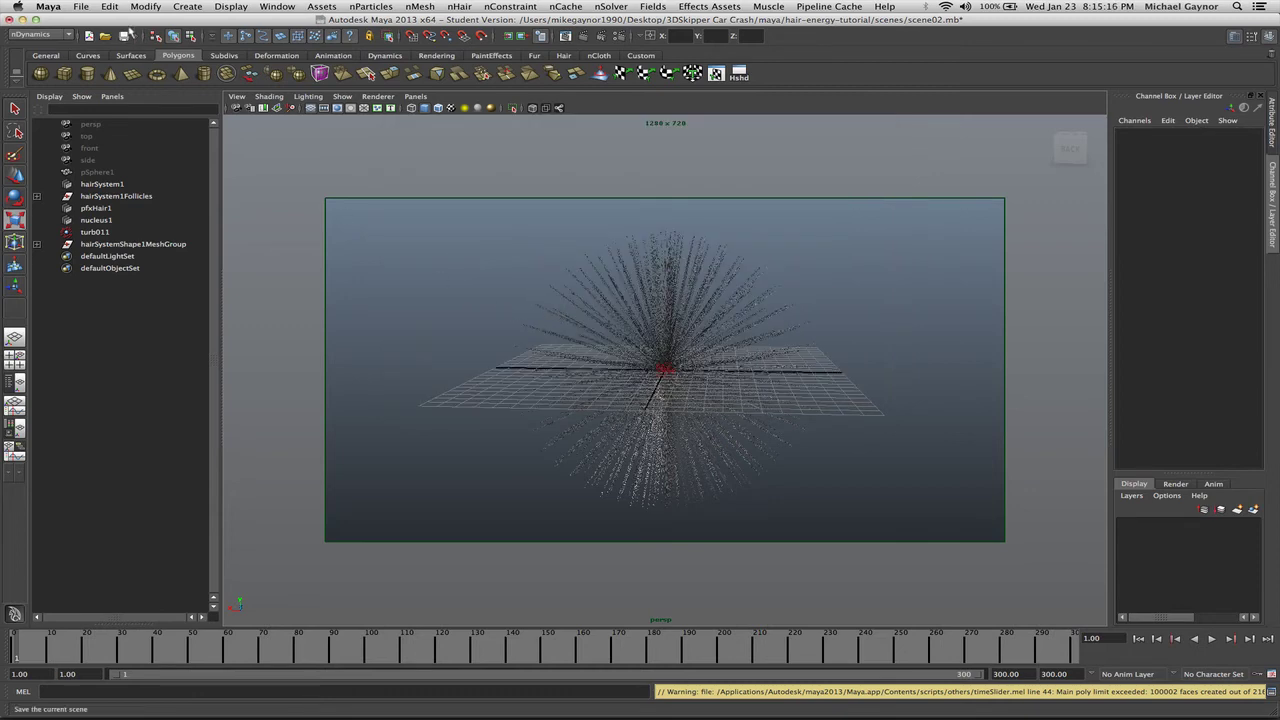
click(80, 6)
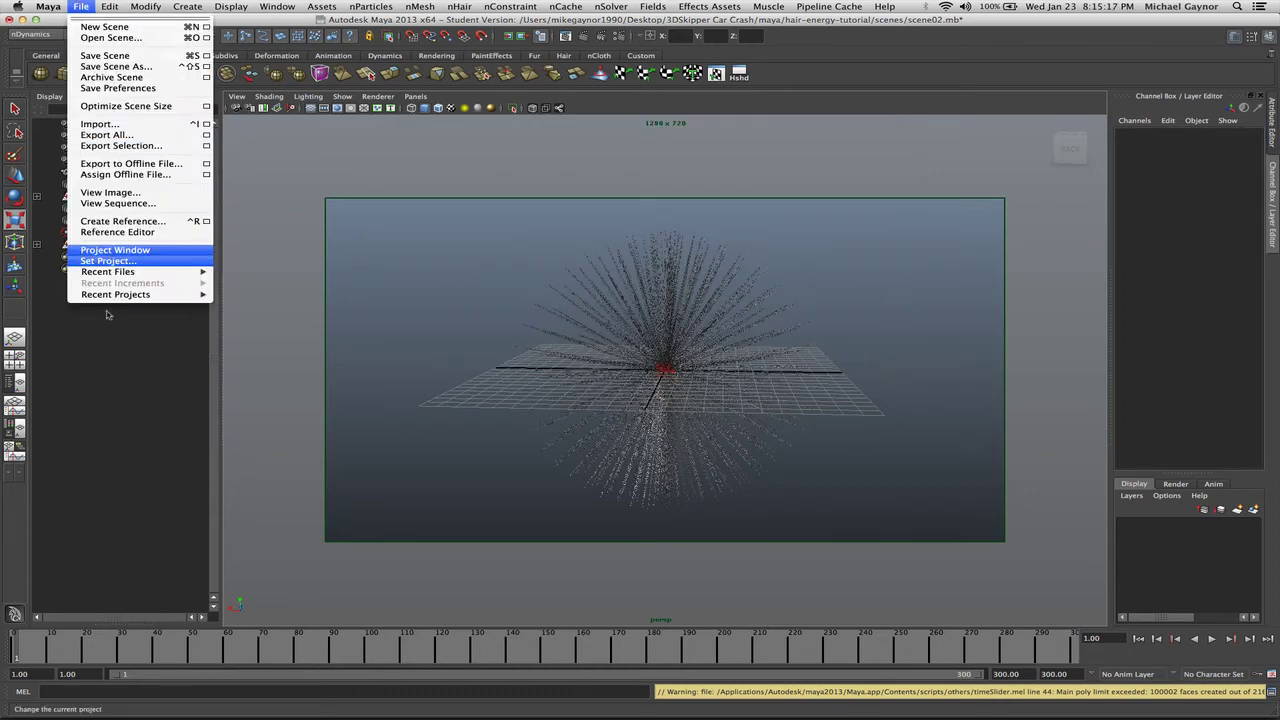
click(112, 250)
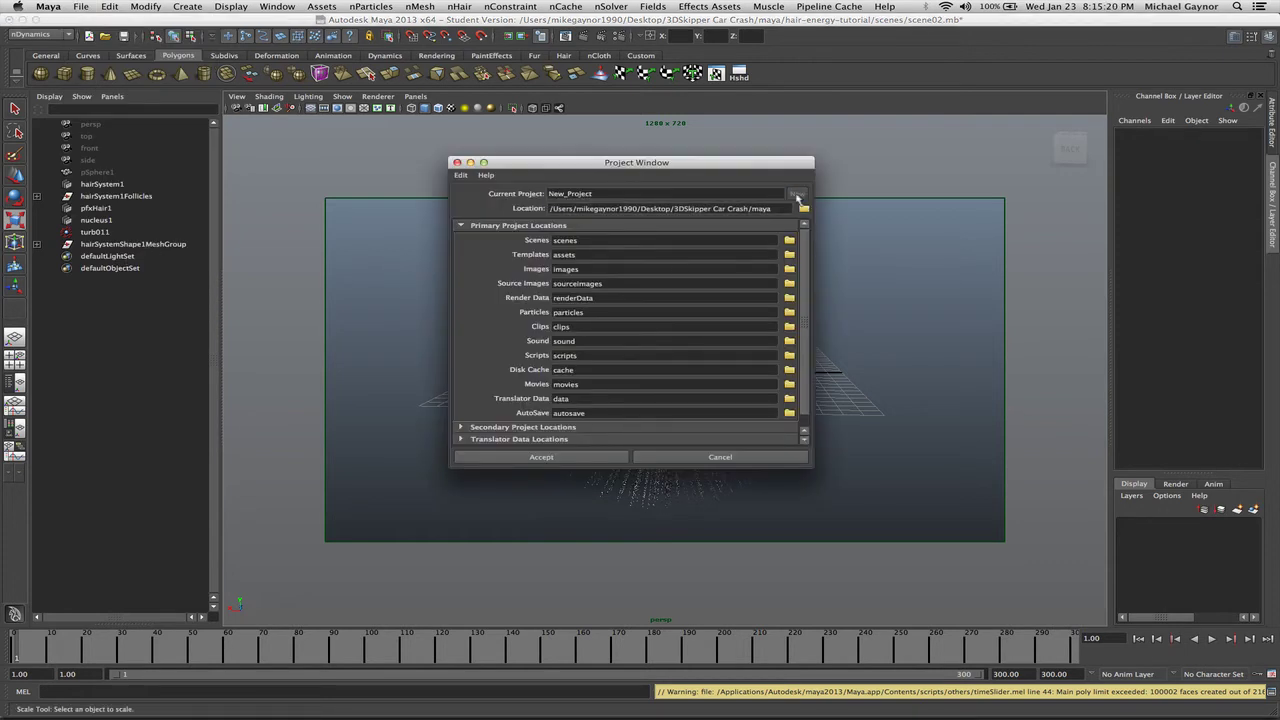
click(457, 162)
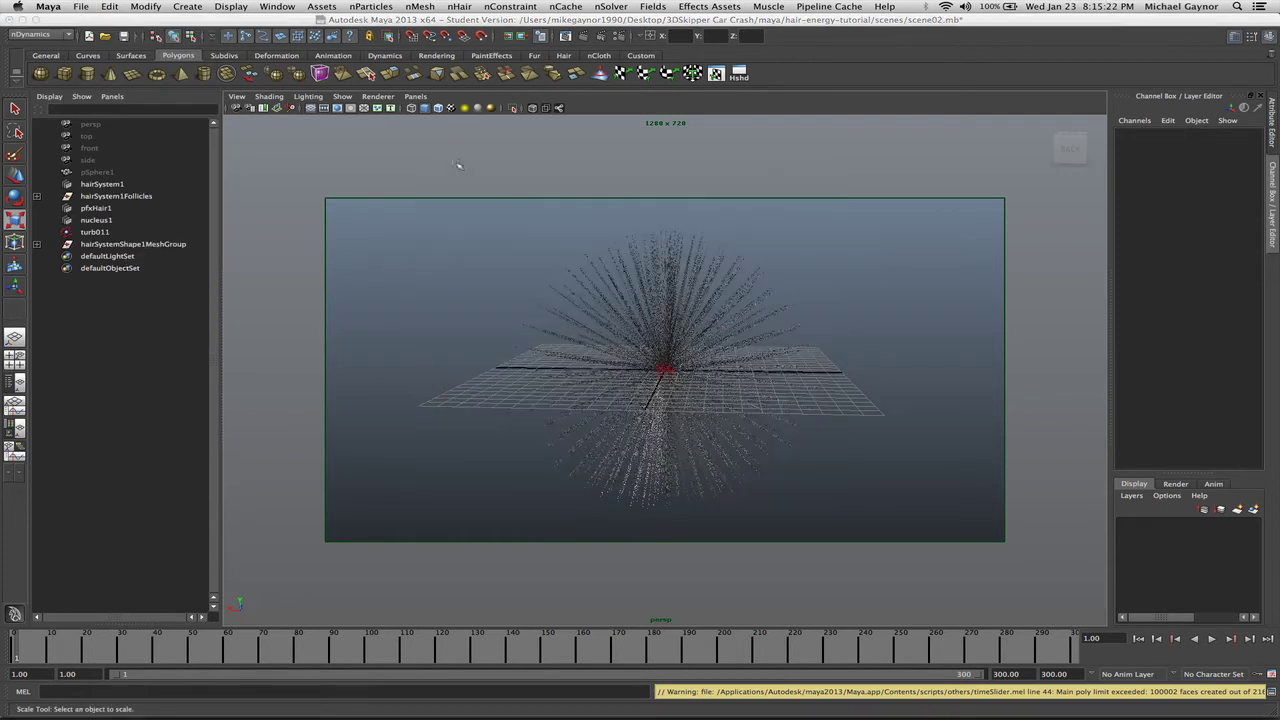
- Change the menu set from nDynamics to Rendering and show the Render menu
click(81, 7)
click(68, 32)
click(60, 34)
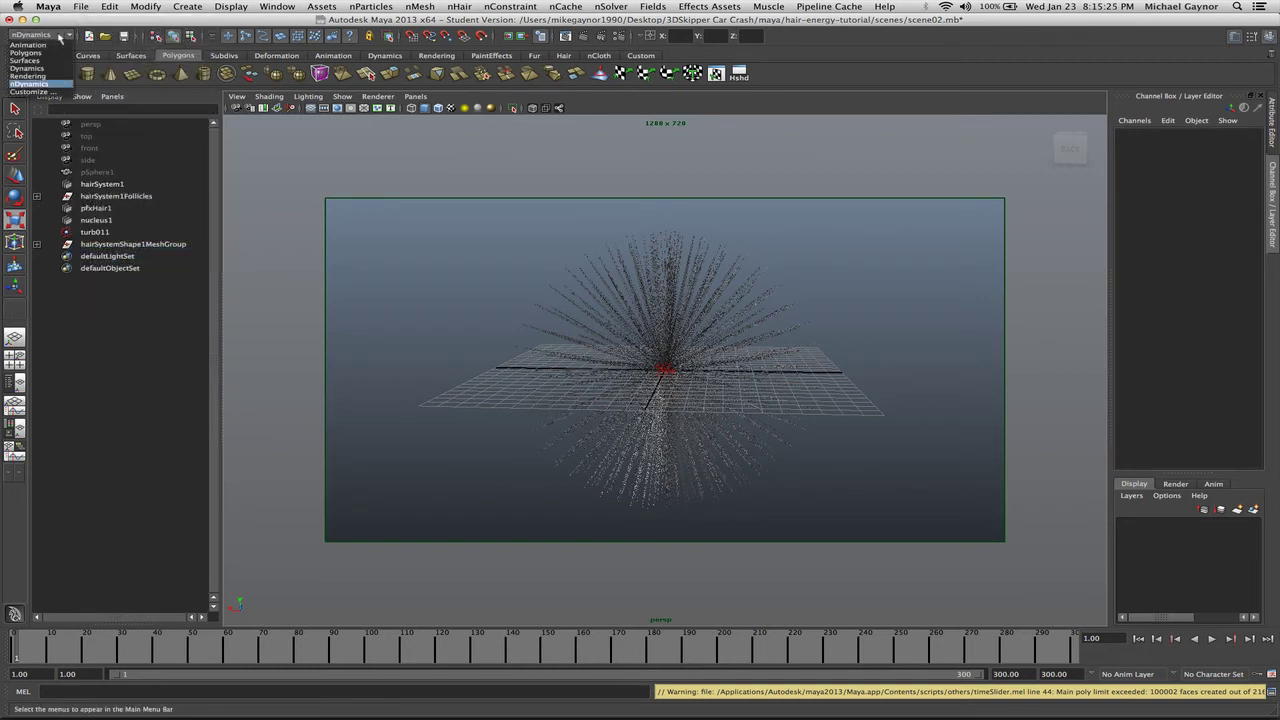
click(30, 76)
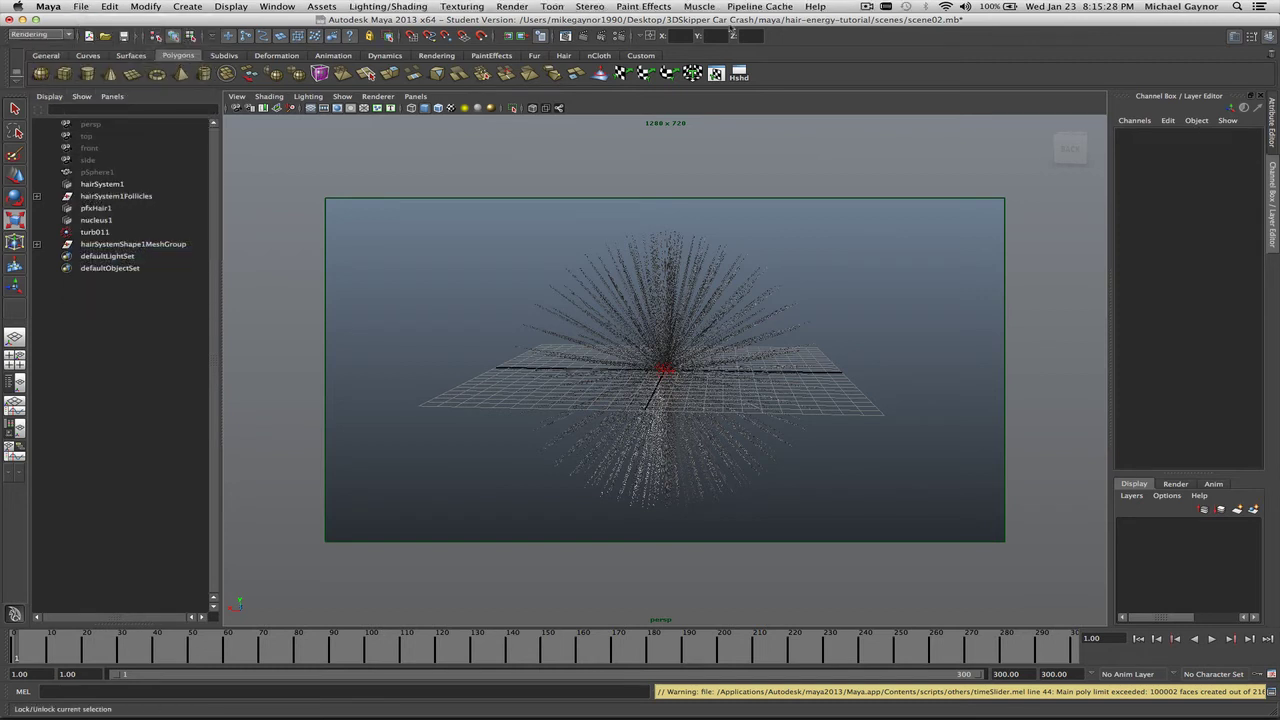
click(508, 7)
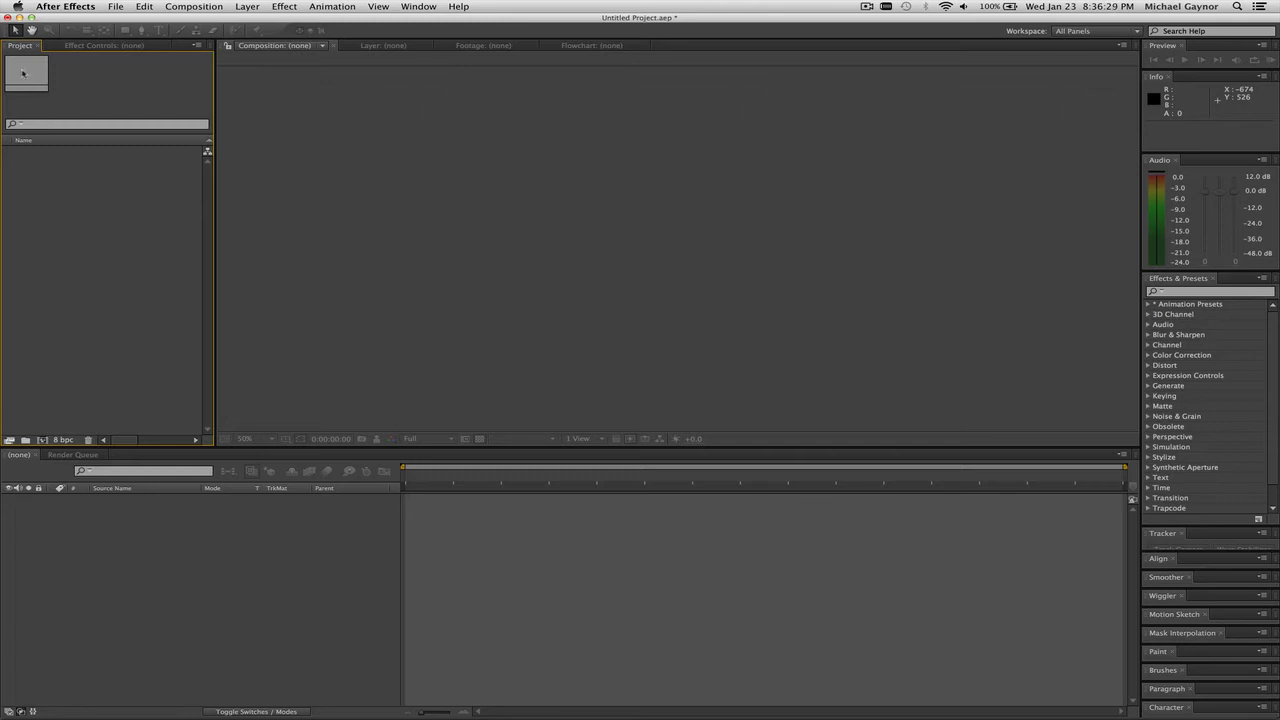
- Import untitled_001.tga from hair-energy/images as a Targa sequence with Straight – Unmatted alpha
double_click(70, 224)
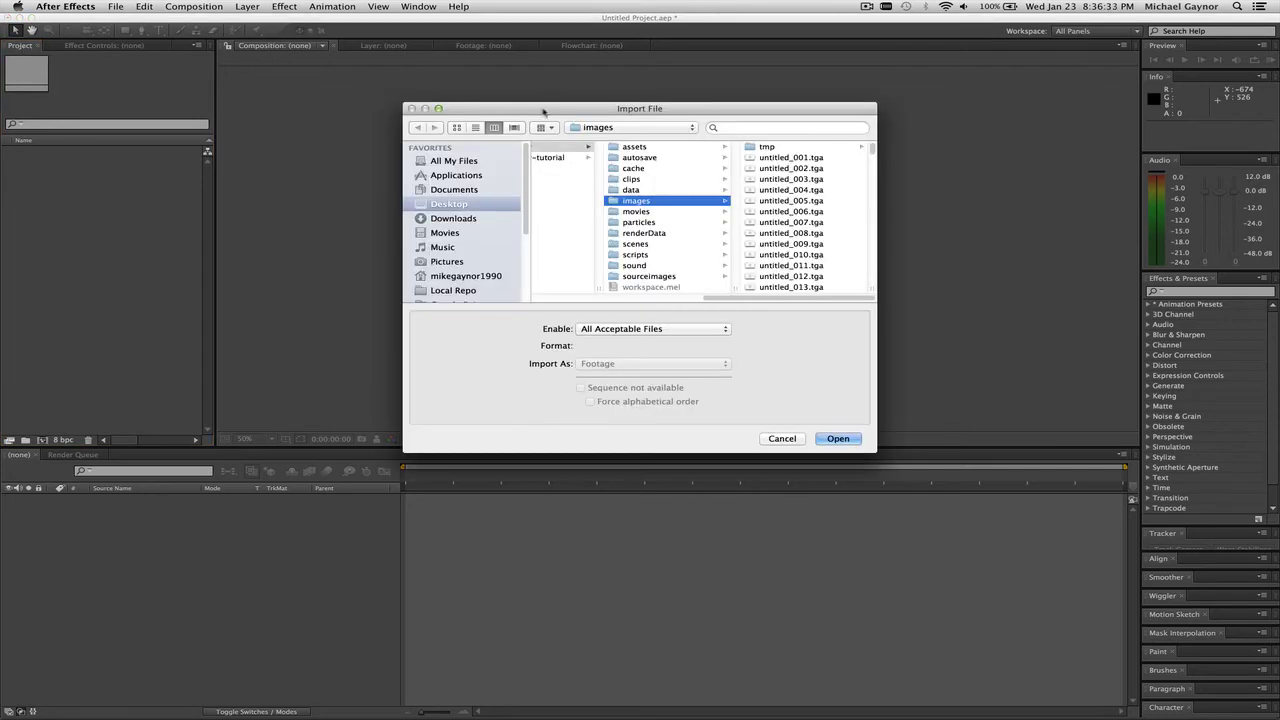
drag(543, 110, 399, 100)
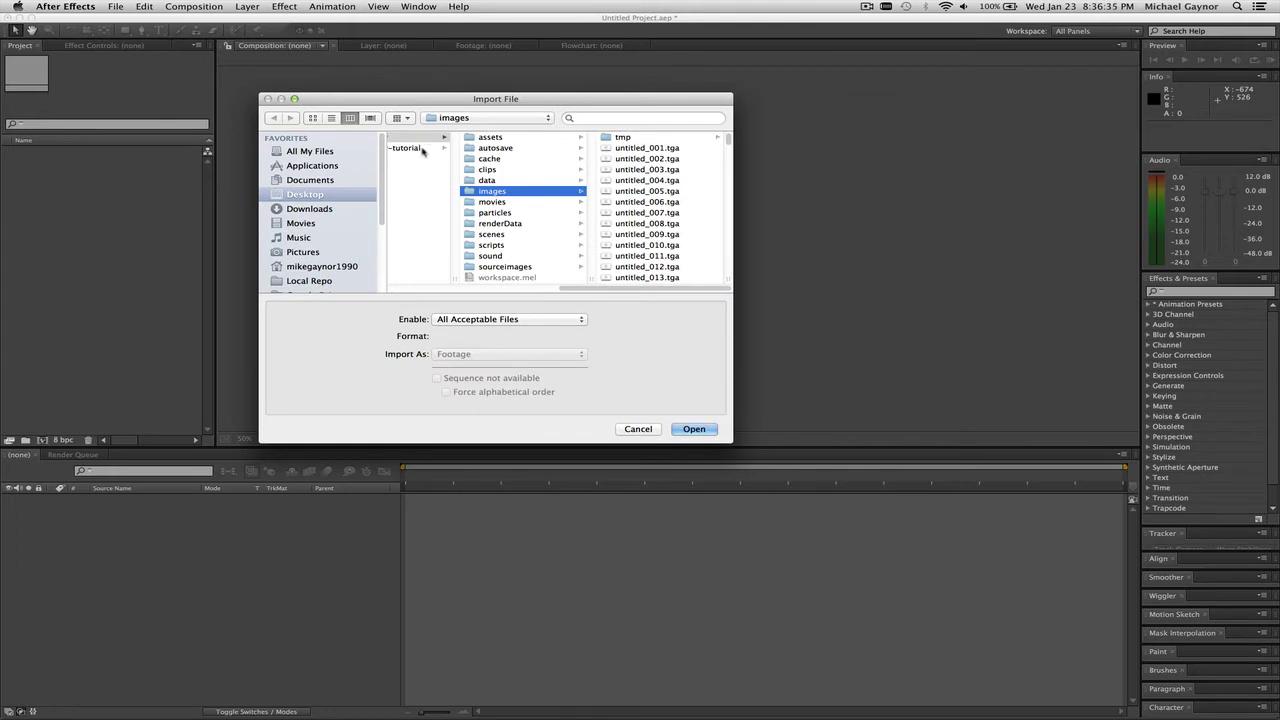
click(415, 137)
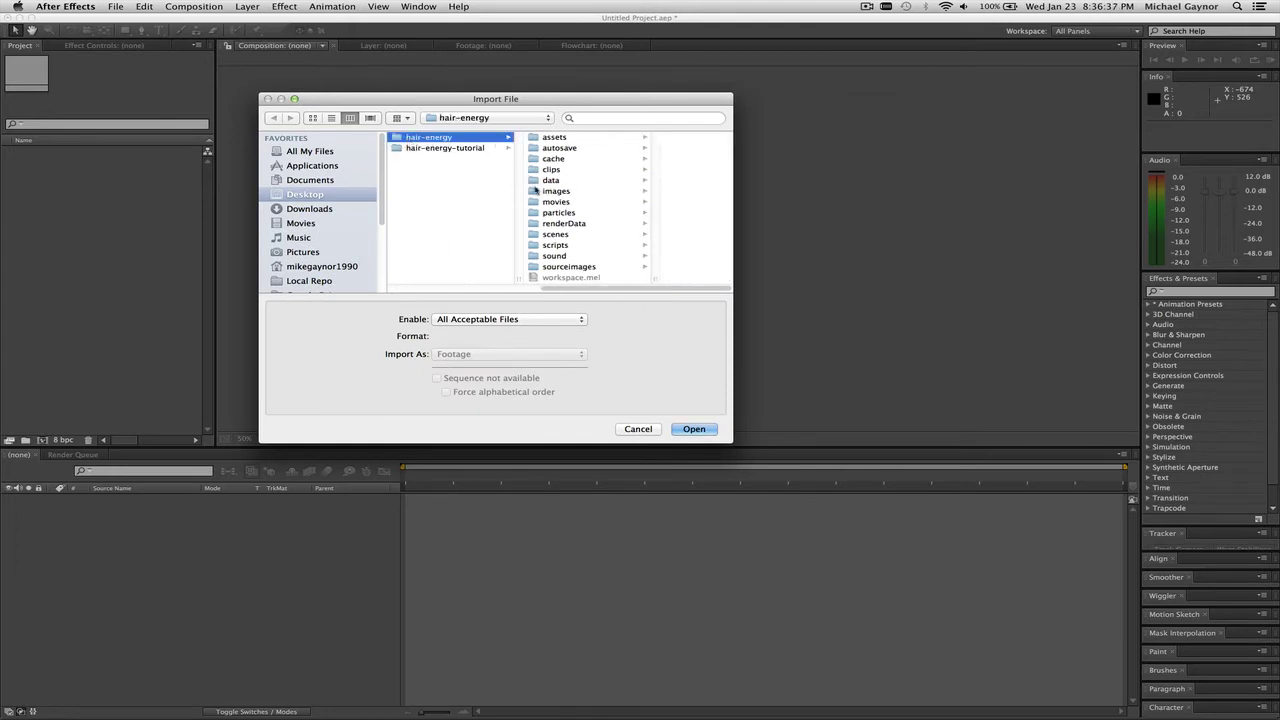
click(537, 191)
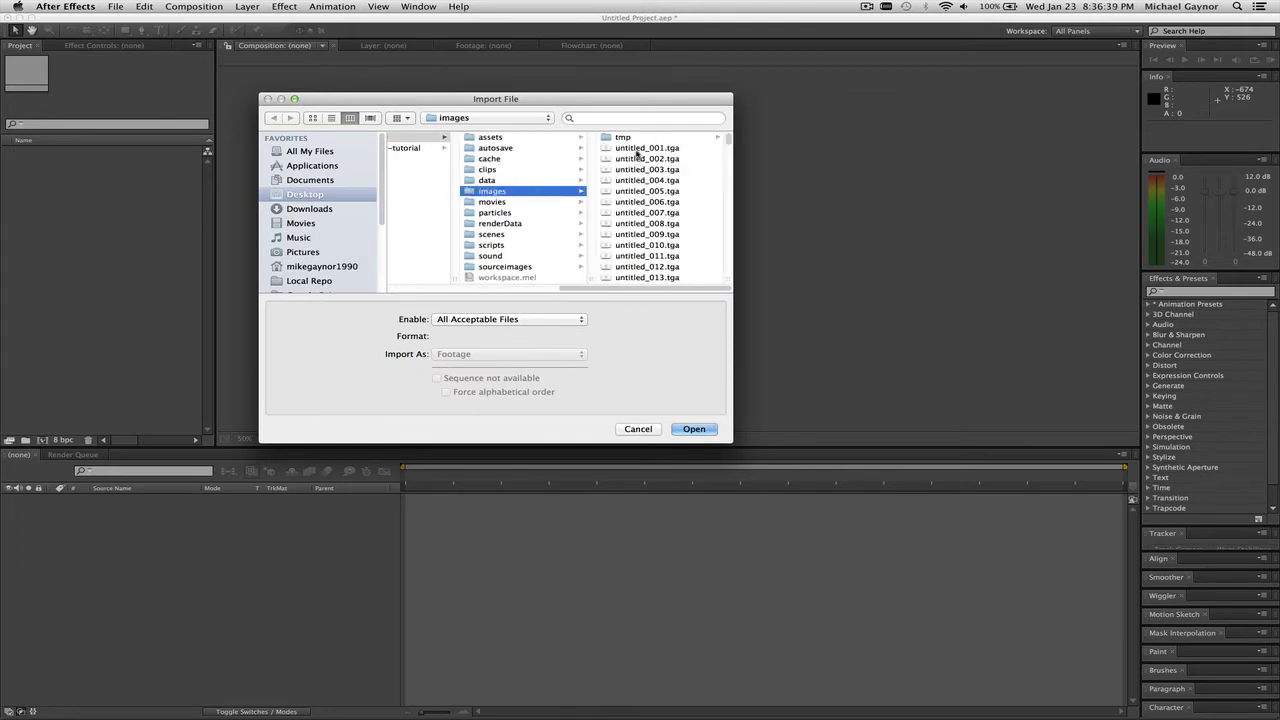
click(640, 149)
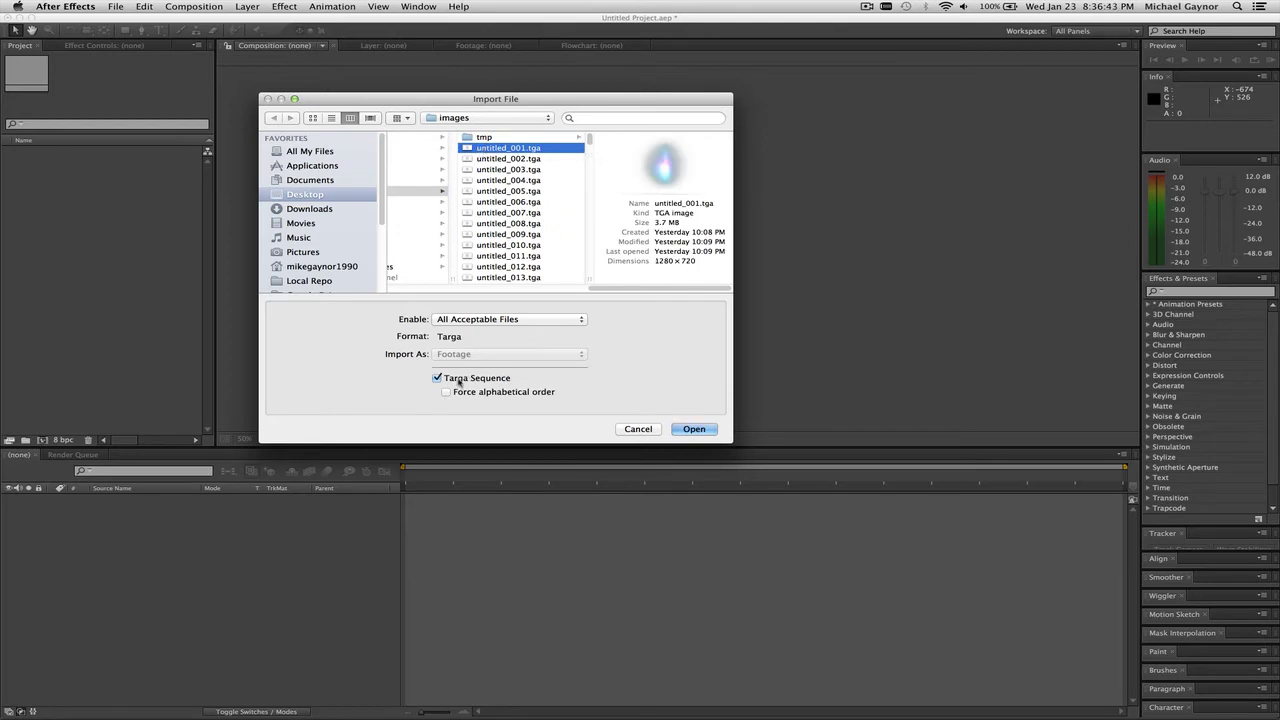
click(688, 431)
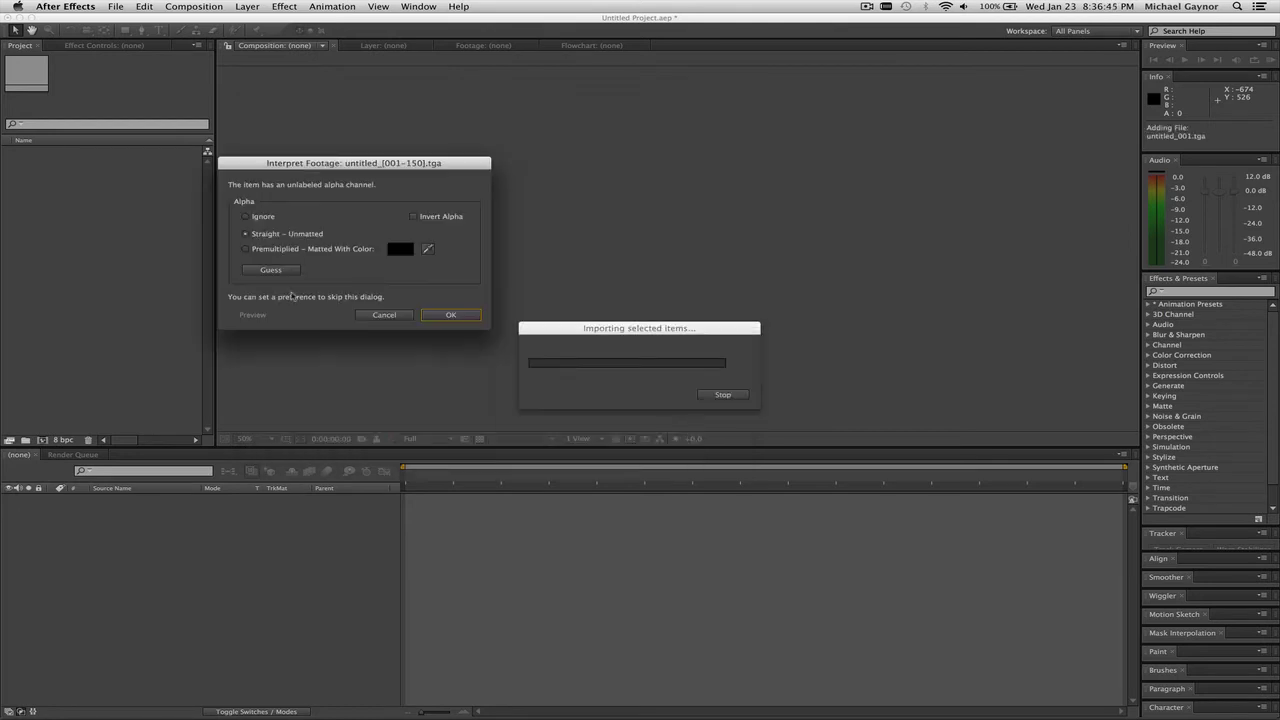
drag(265, 166, 272, 161)
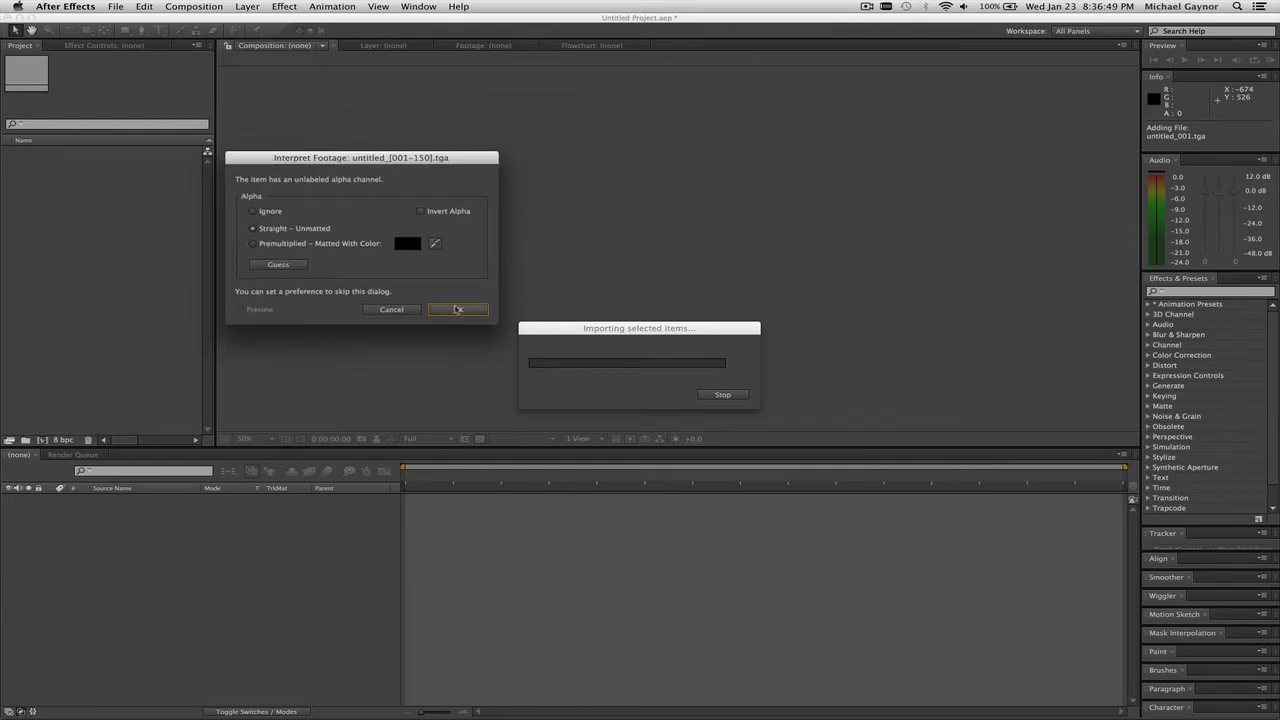
click(455, 309)
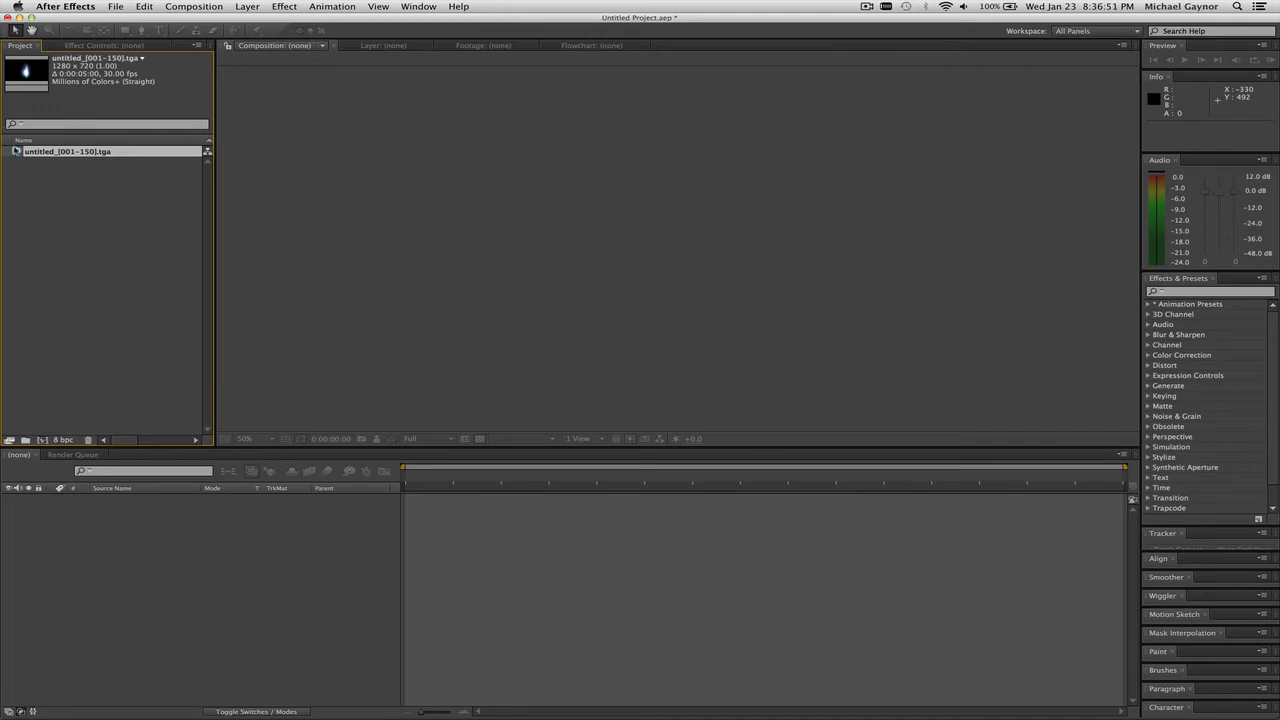
- Create a comp from the glow footage and add a comp-sized black solid
drag(15, 153, 76, 331)
click(43, 444)
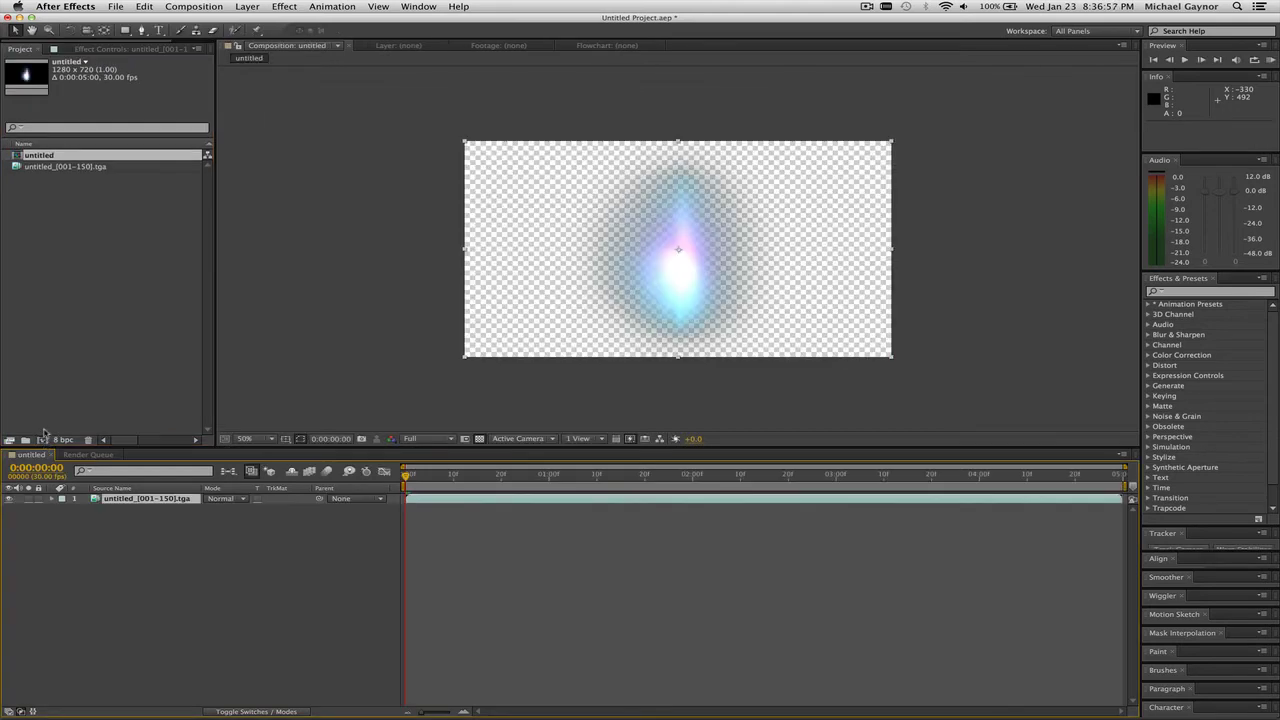
click(241, 7)
mouse_move(258, 22)
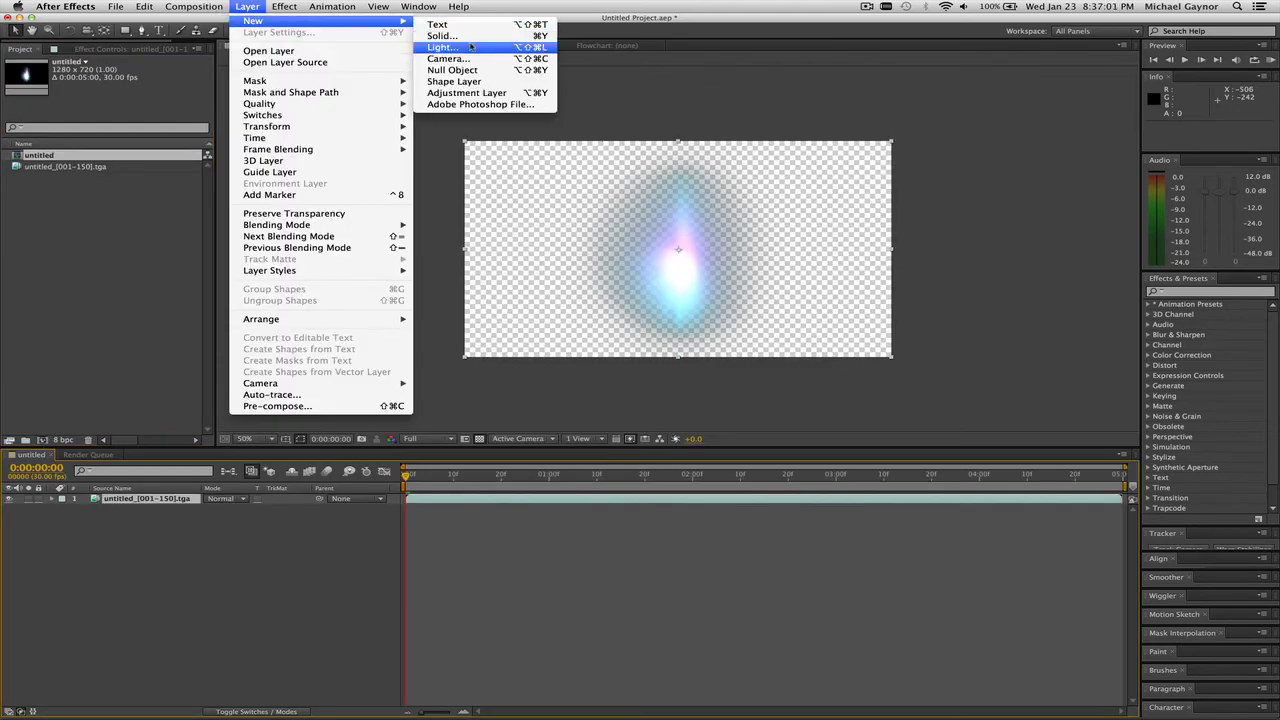
click(469, 38)
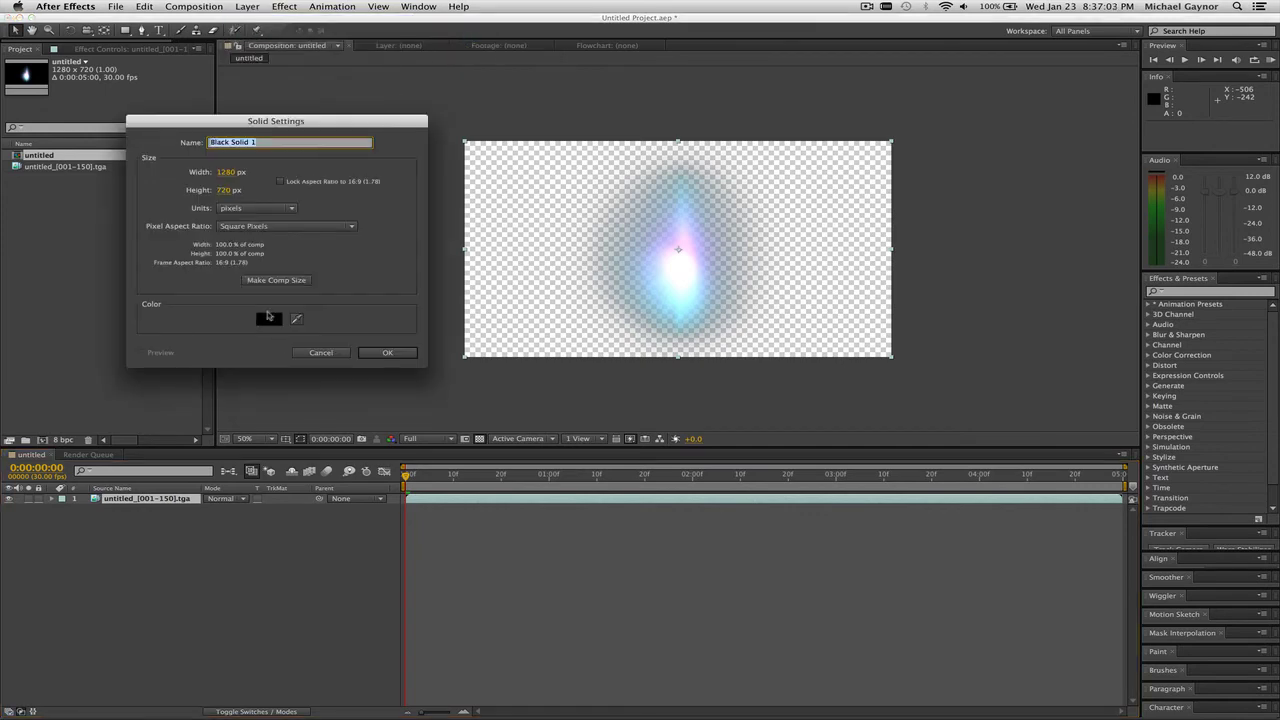
click(268, 318)
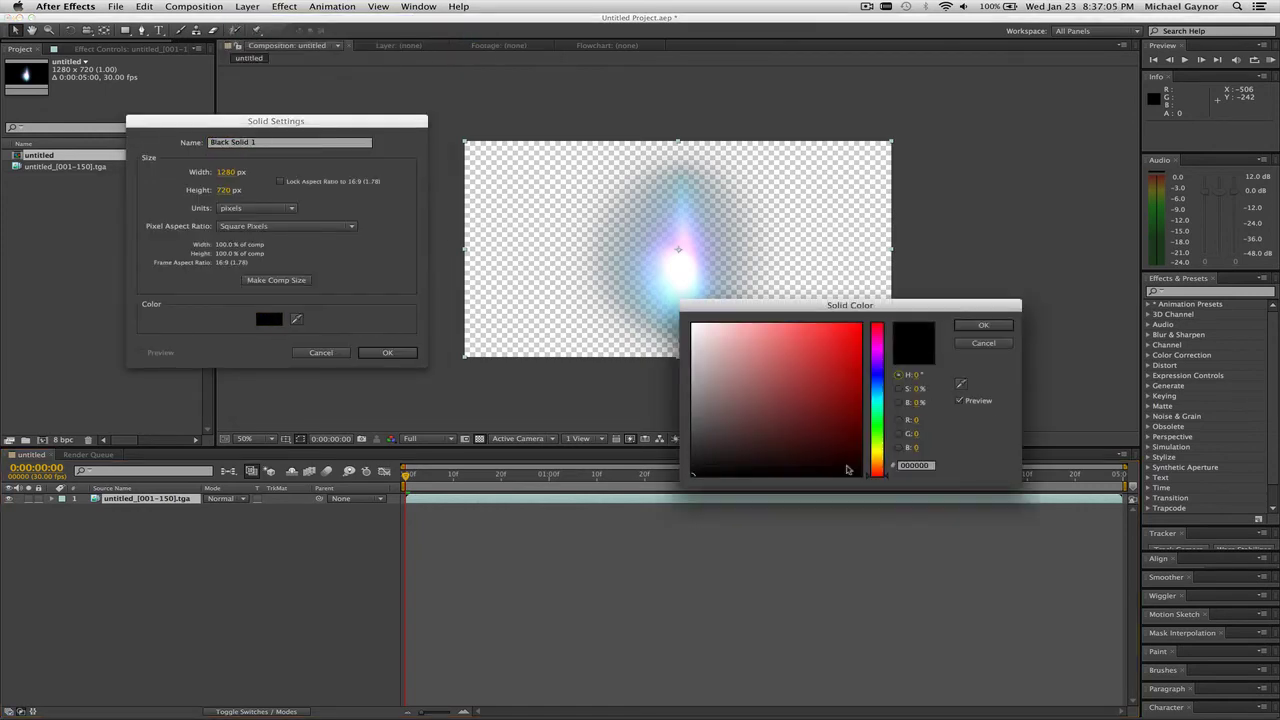
click(970, 325)
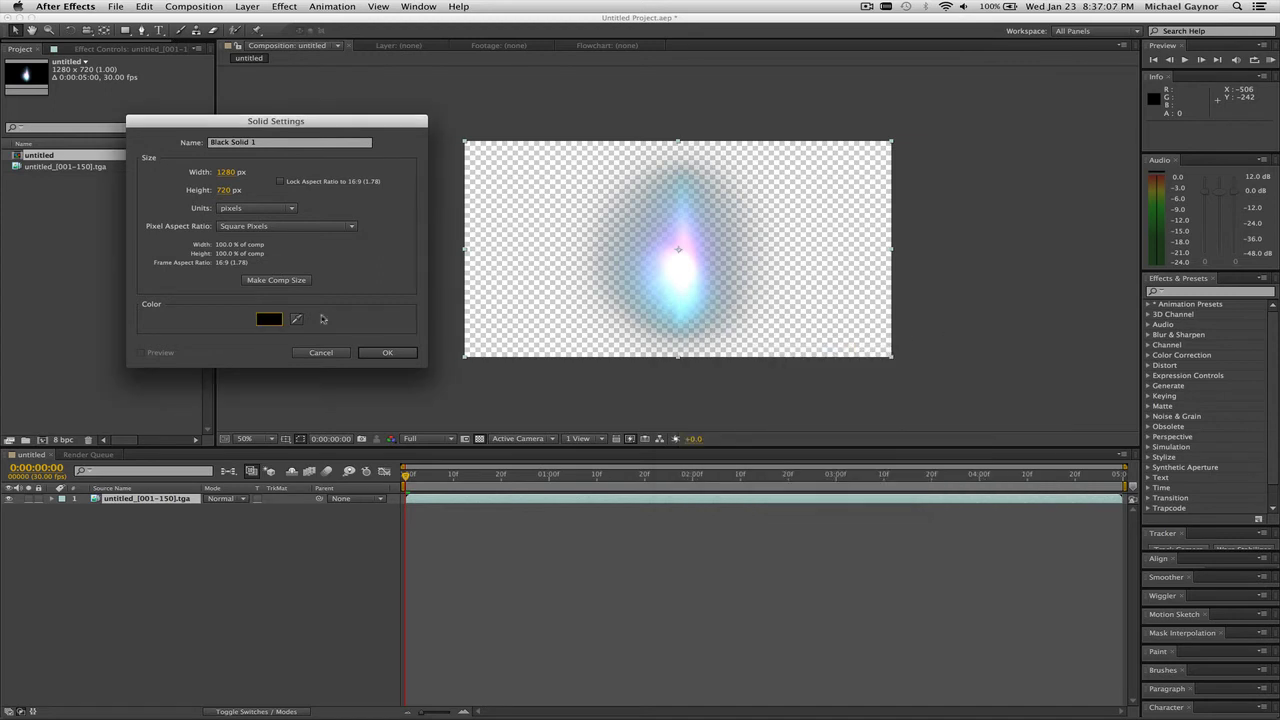
click(292, 284)
click(375, 352)
- Move Black Solid 1 below the glow footage layer and scrub later in time
drag(140, 497, 130, 522)
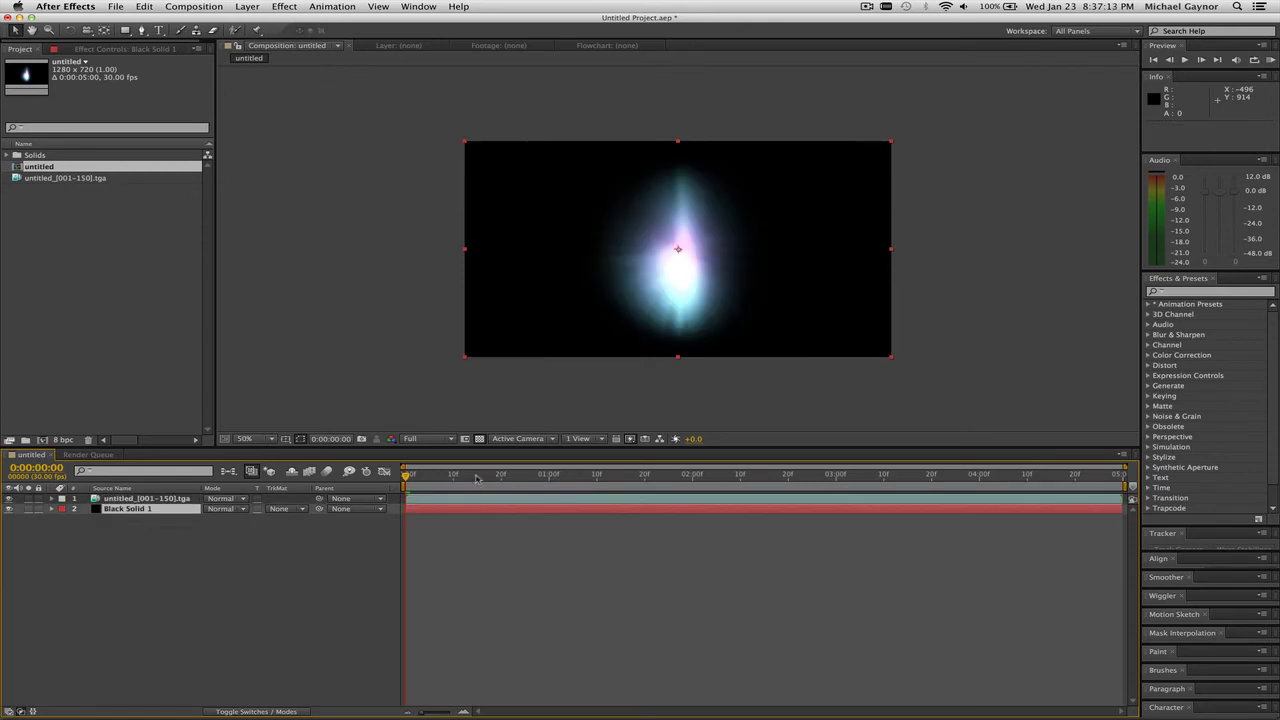
click(435, 476)
drag(435, 476, 990, 485)
- Duplicate the glow layer, hide the top copy, and set layer 2's TrkMat to Alpha Inverted Matte
key(Home)
click(116, 498)
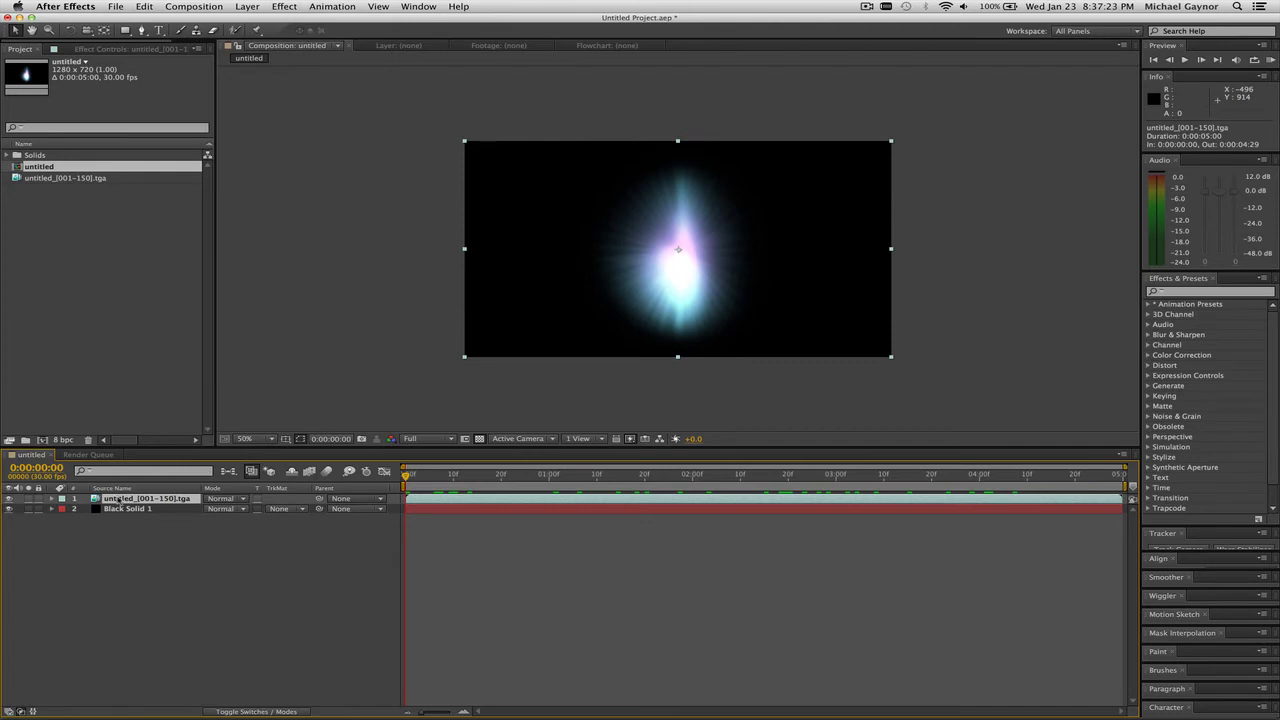
key(super+d)
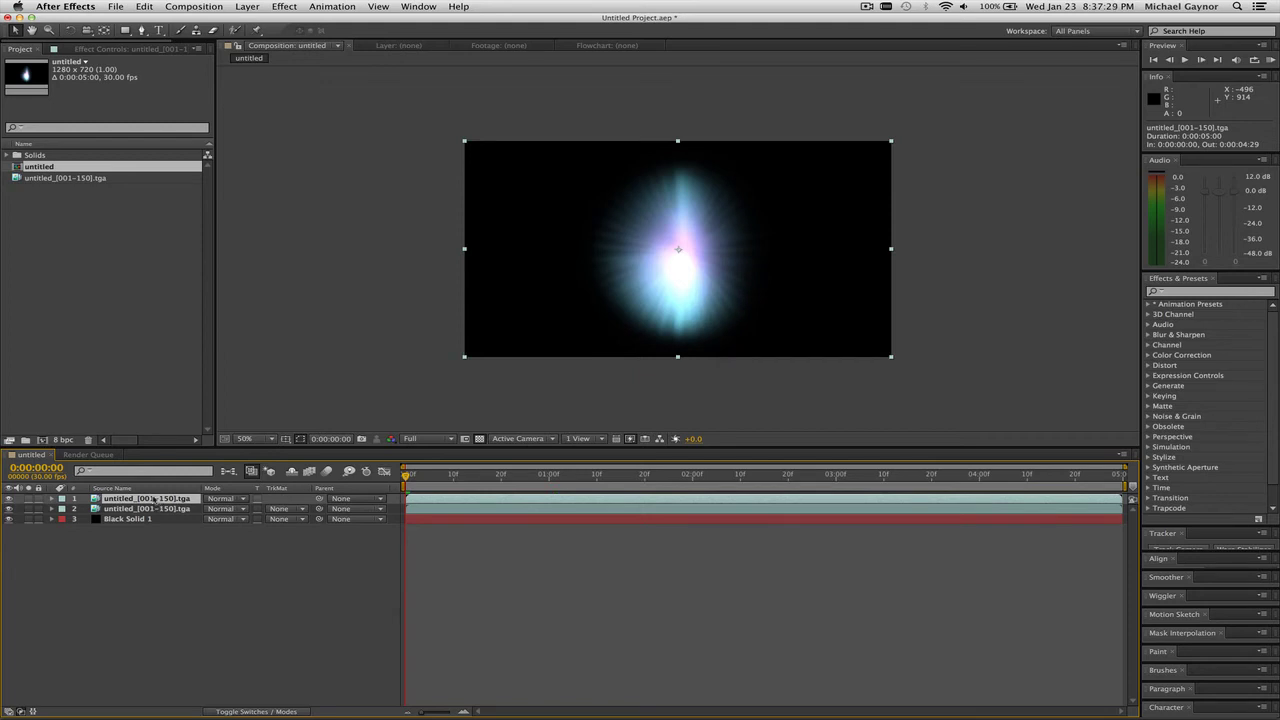
click(10, 498)
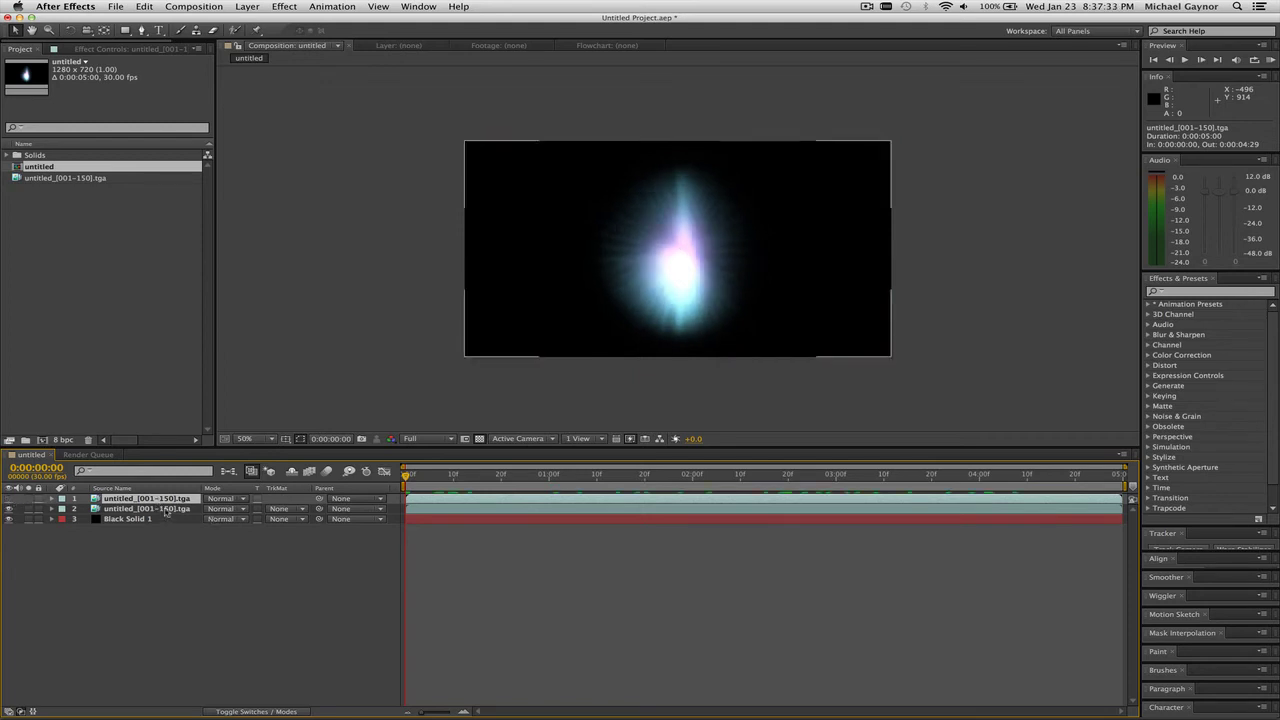
click(165, 510)
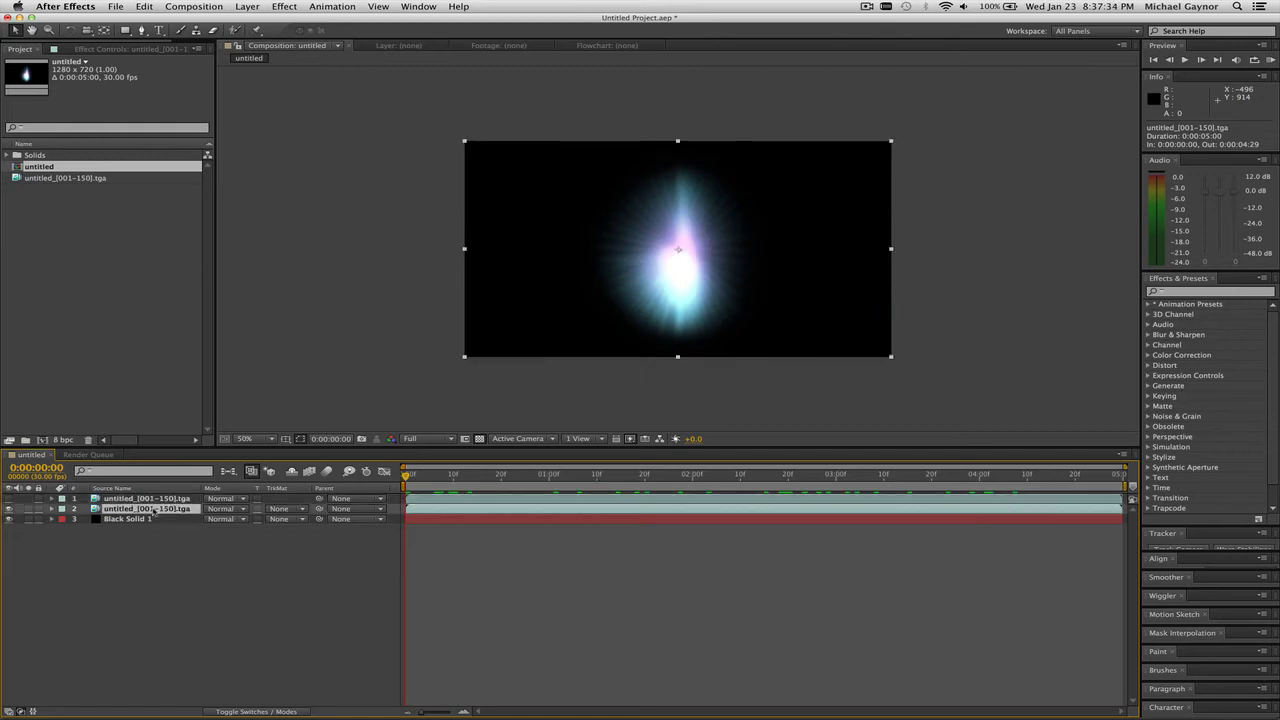
click(283, 712)
click(284, 712)
click(282, 513)
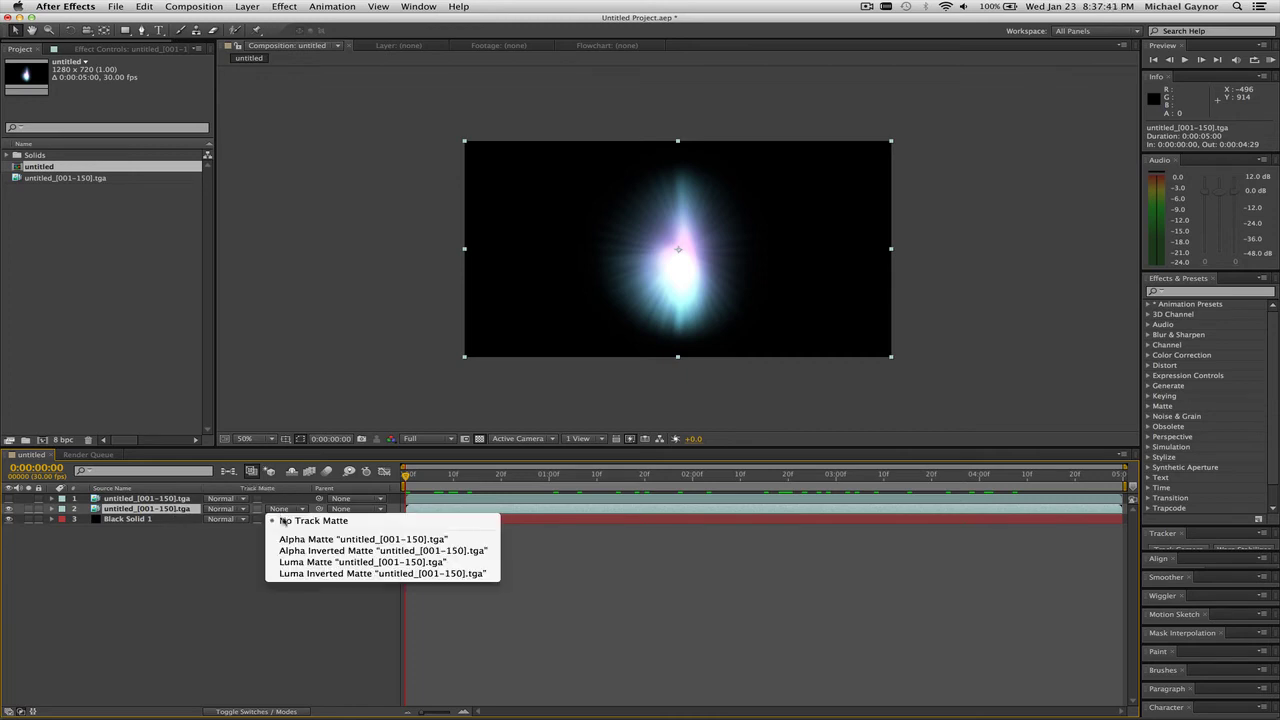
click(289, 551)
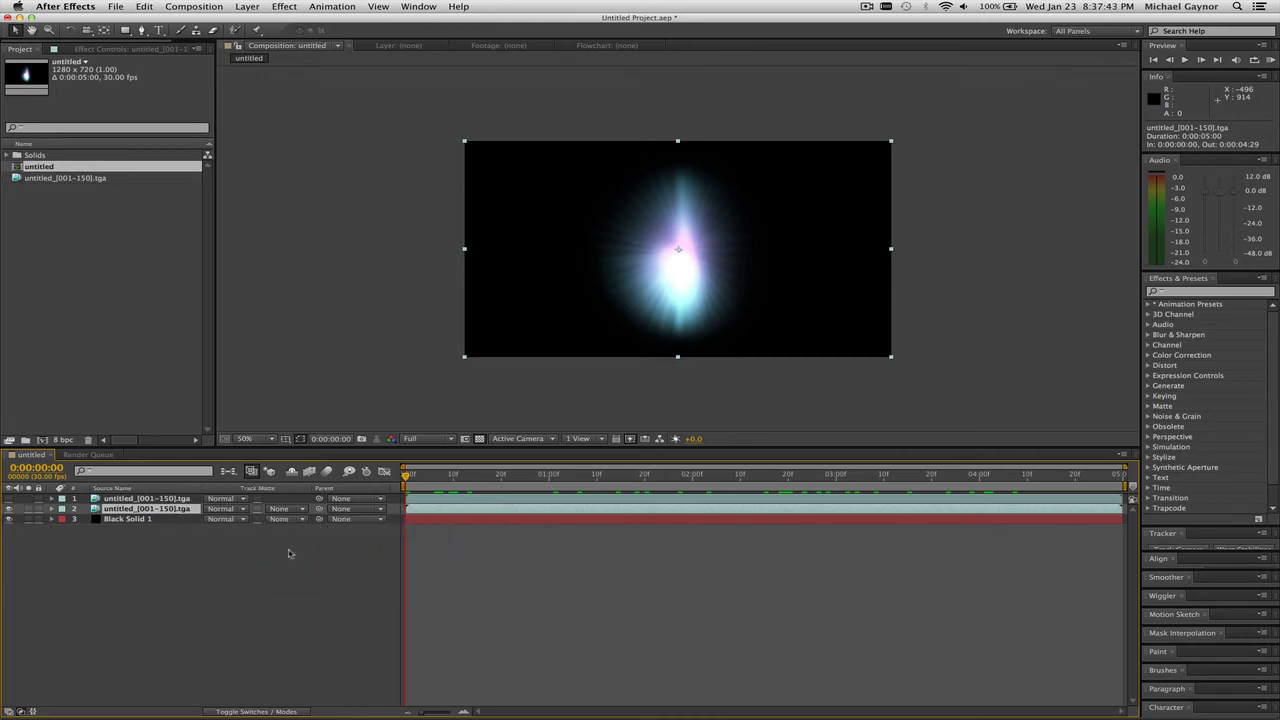
- Scale the top matte copy to 28% and nudge it slightly down and right
click(169, 498)
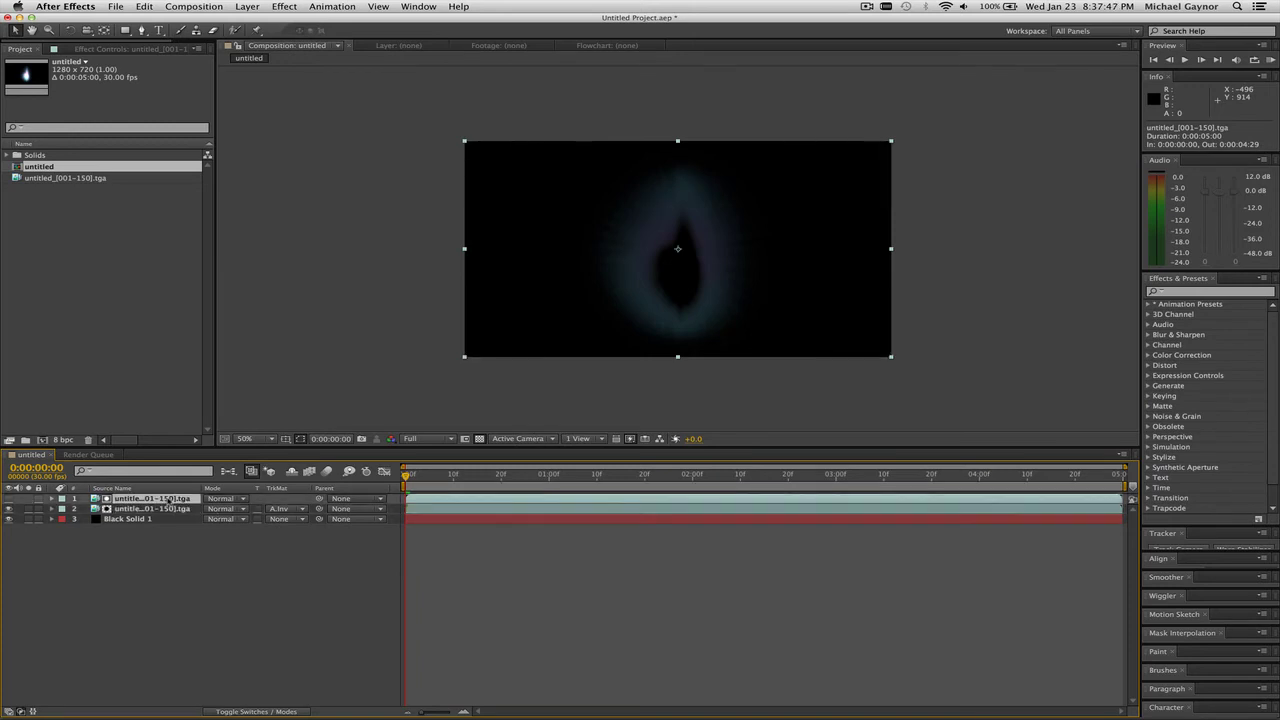
key(s)
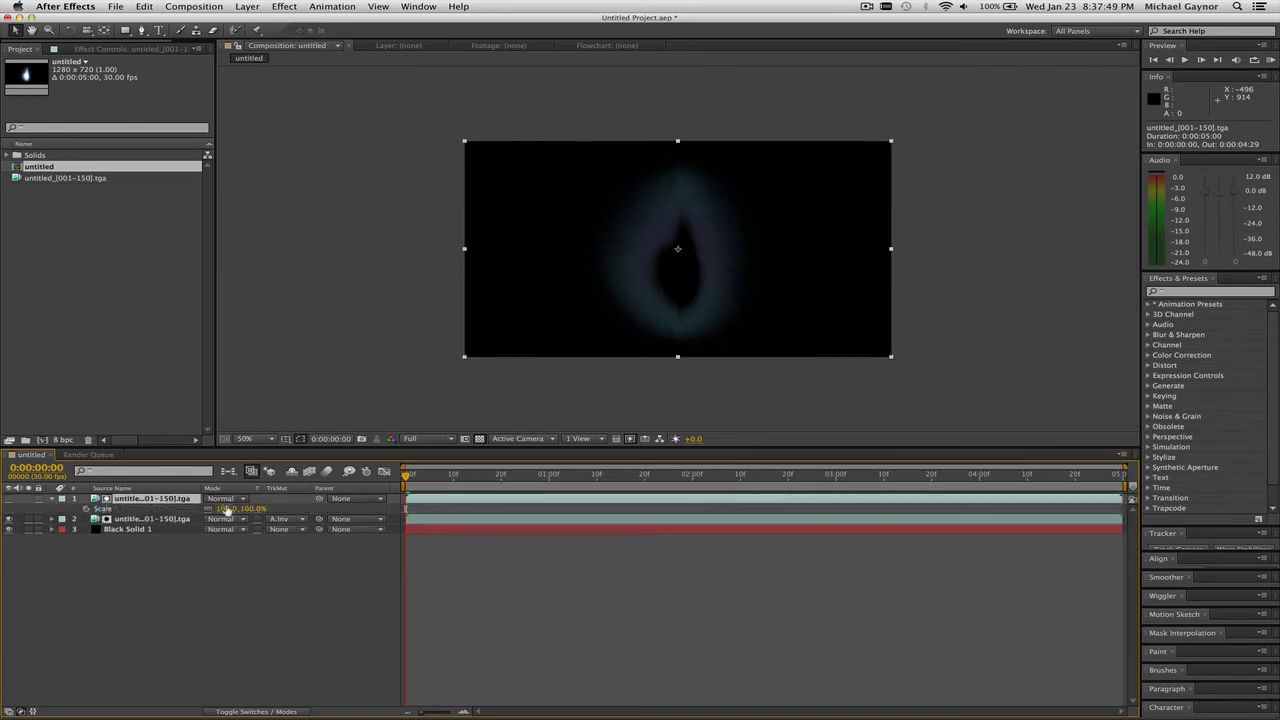
mouse_move(228, 509)
mouse_down()
mouse_move(190, 511)
mouse_move(227, 509)
mouse_up()
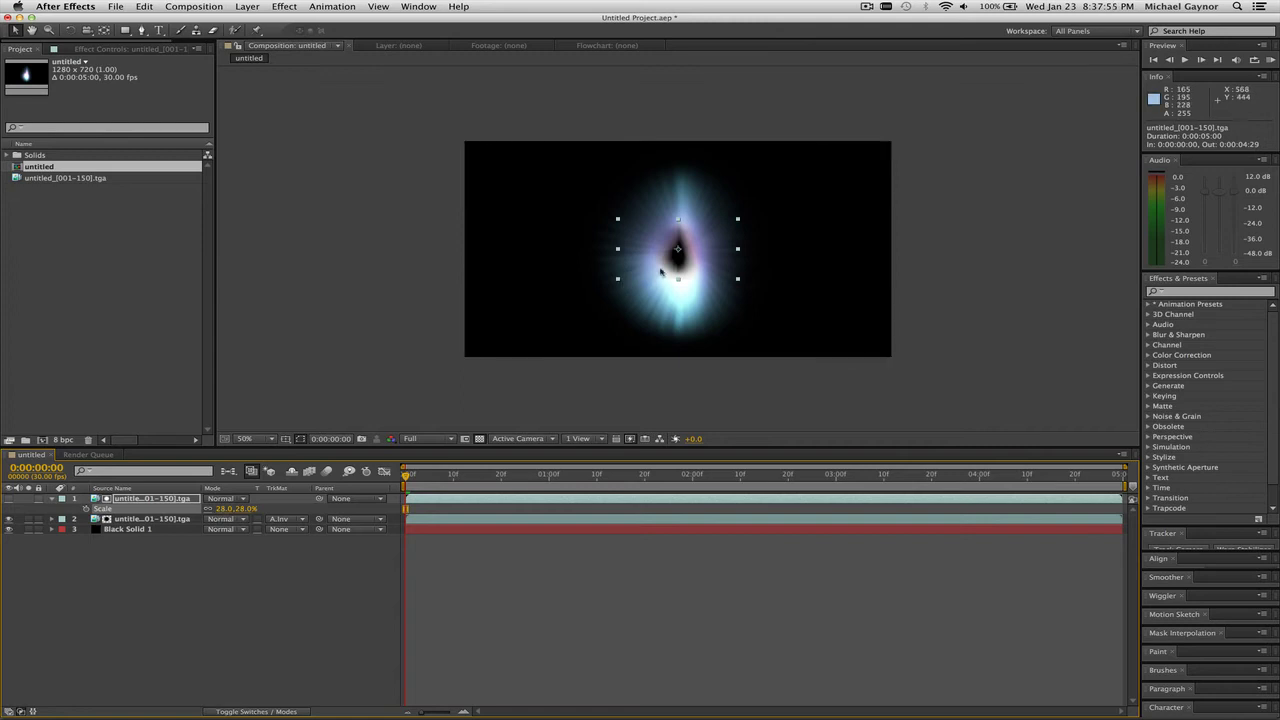
drag(674, 270, 679, 288)
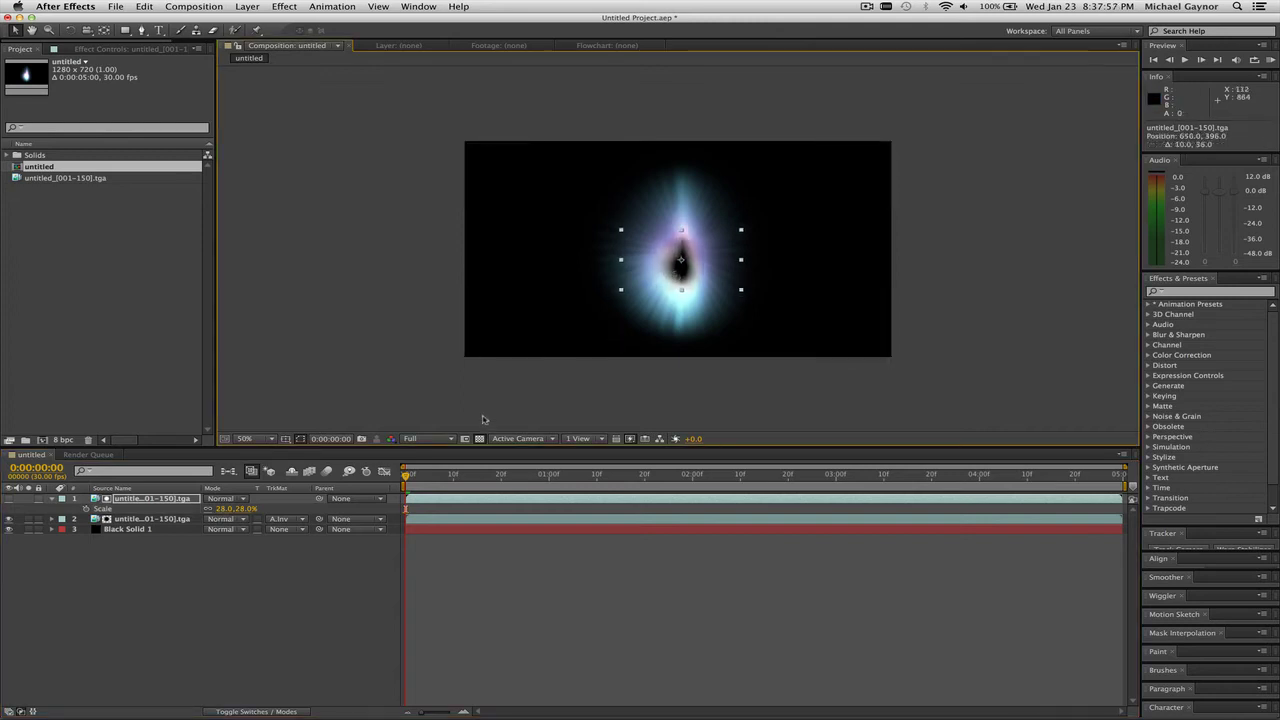
mouse_move(410, 476)
mouse_down()
mouse_move(812, 484)
mouse_move(400, 484)
mouse_up()
- Add another copy of the glow sequence on top and time-reverse it
click(48, 179)
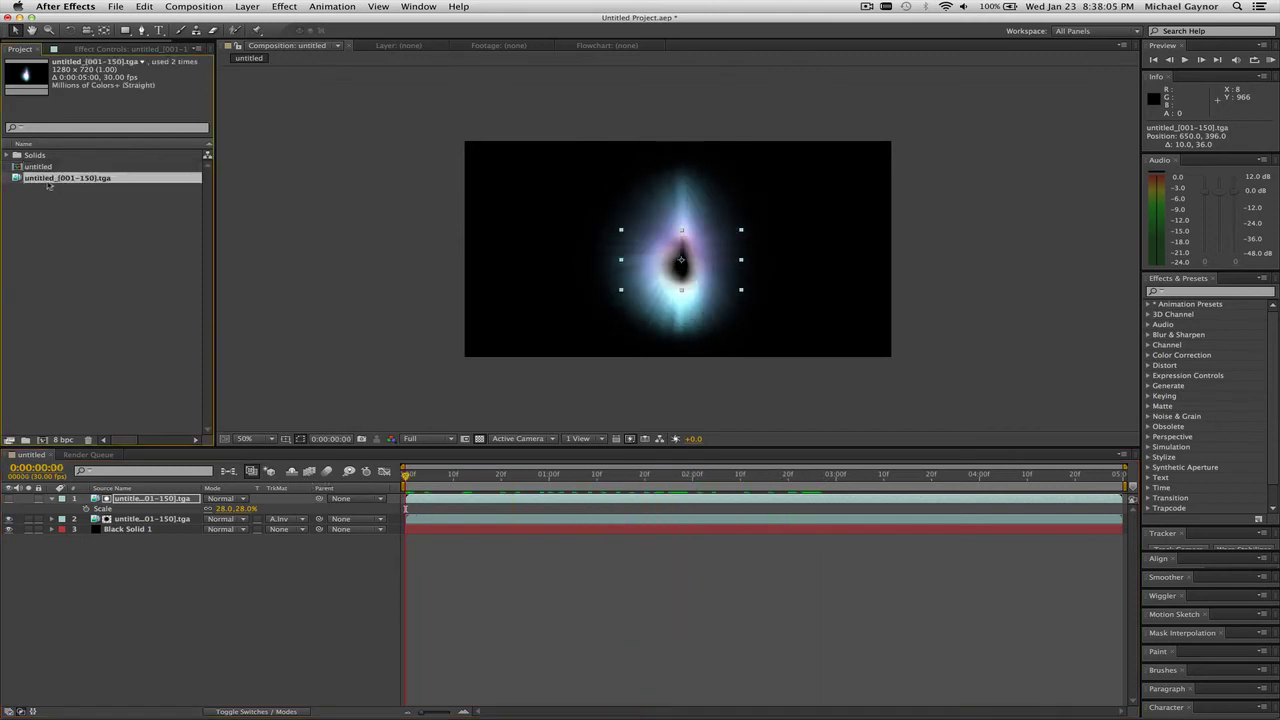
drag(16, 178, 106, 498)
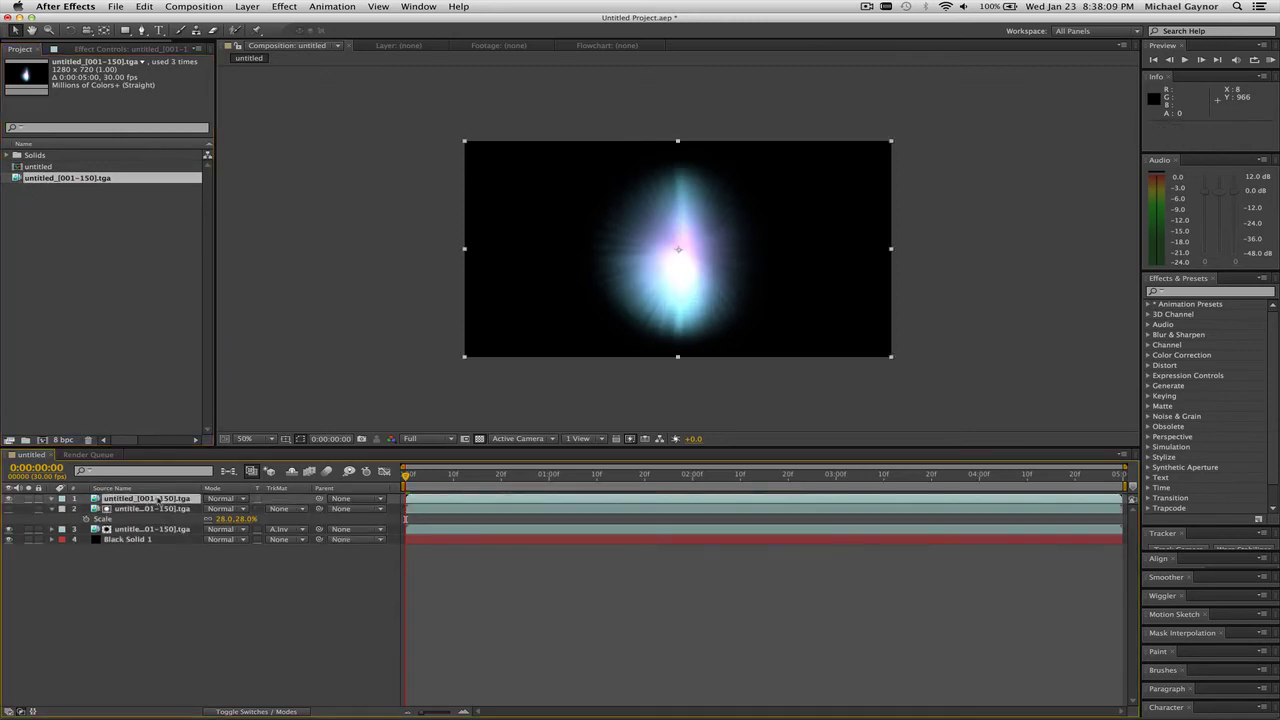
right_click(458, 498)
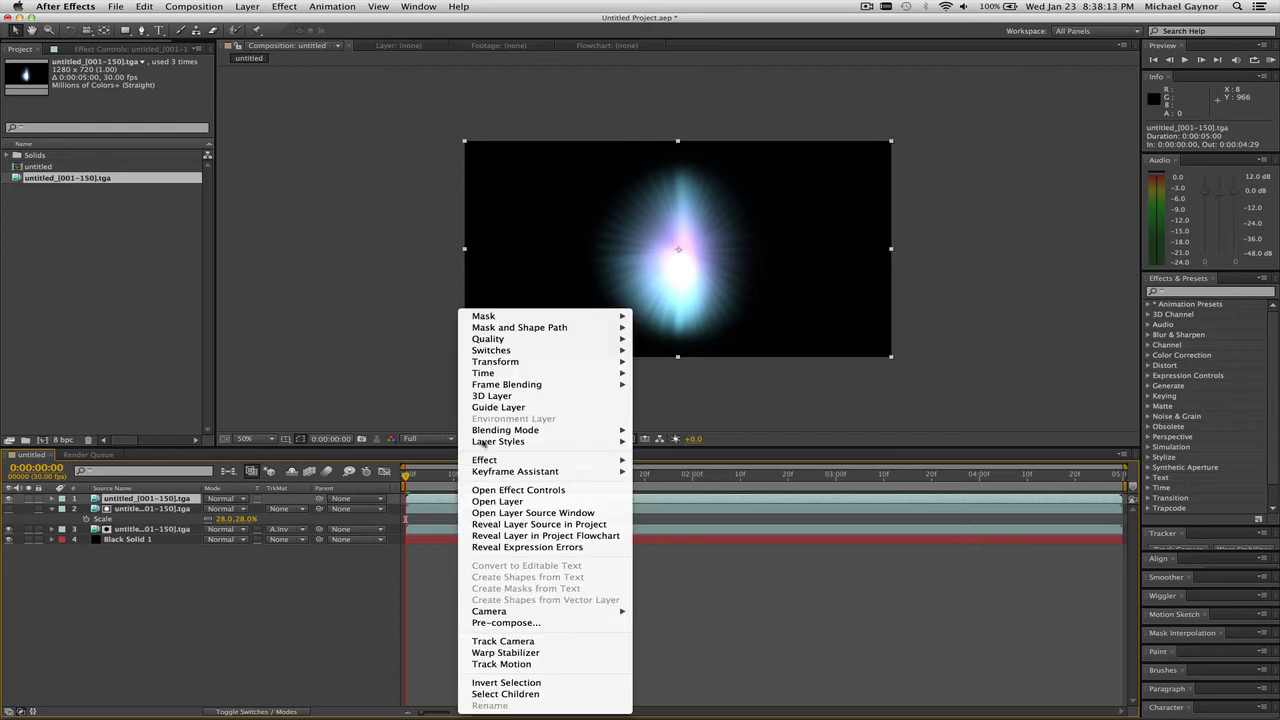
mouse_move(512, 375)
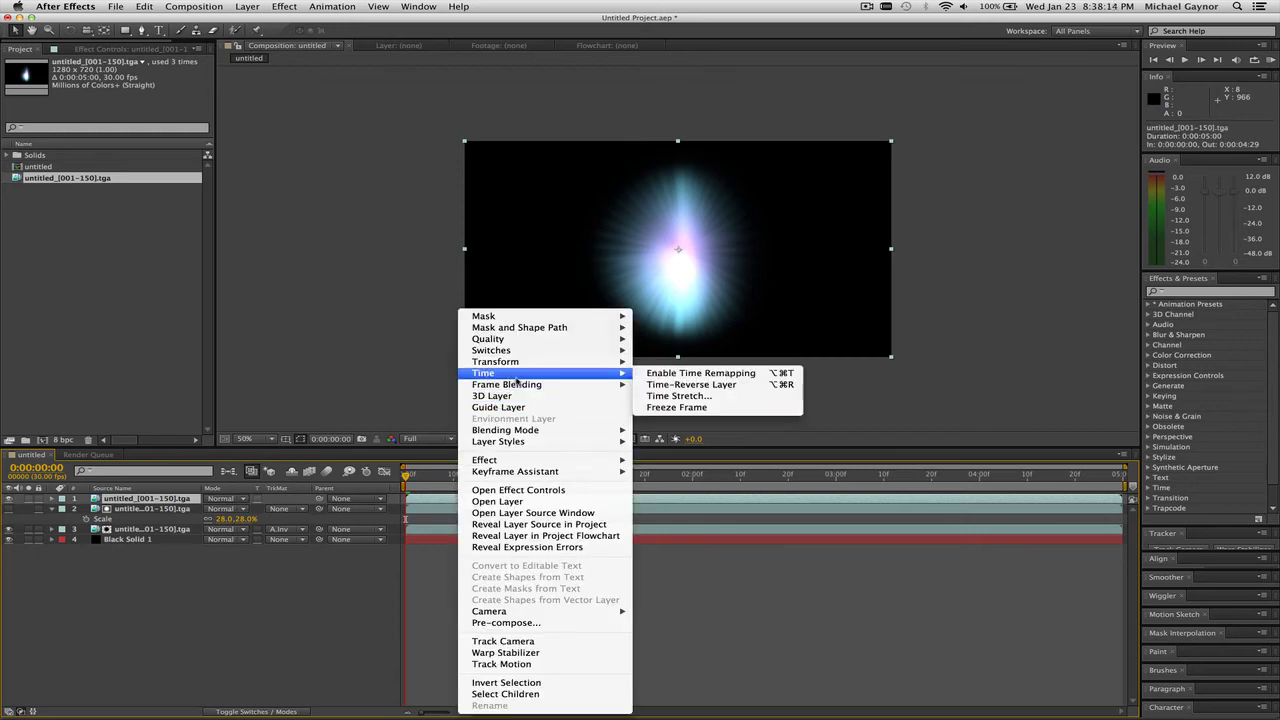
click(697, 385)
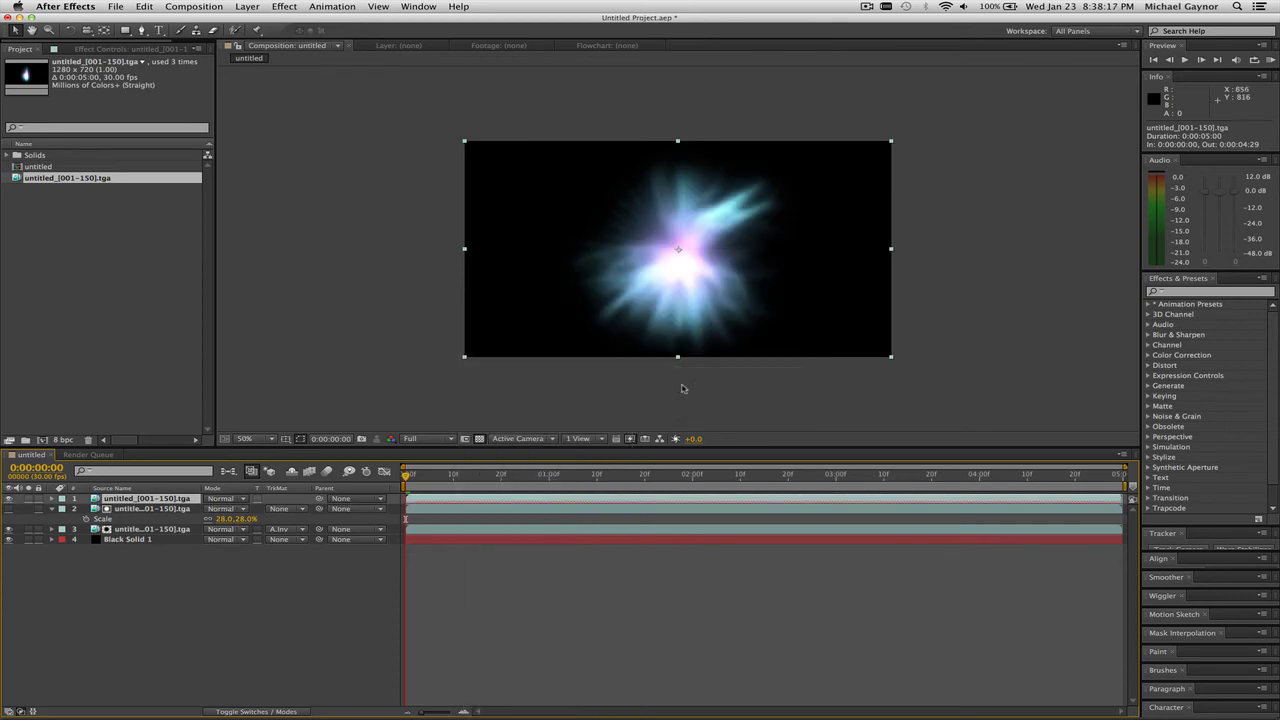
drag(407, 478, 980, 480)
drag(757, 482, 364, 478)
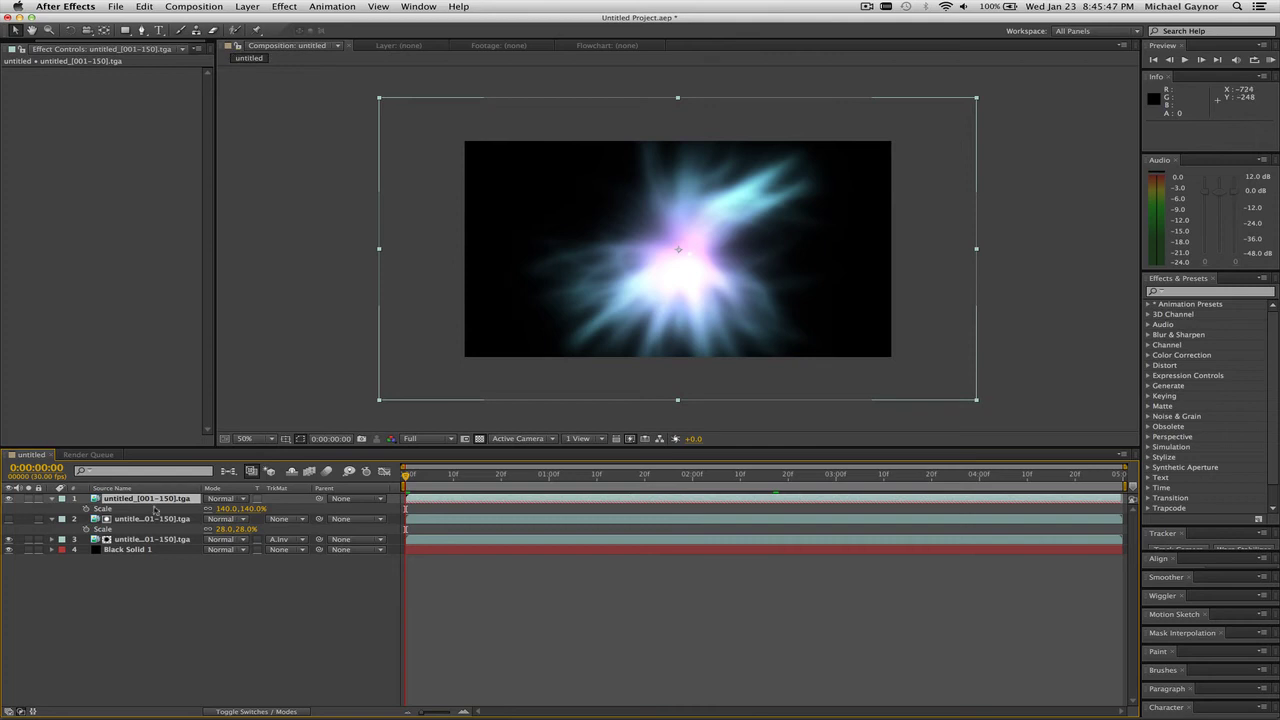
- Apply CC Lens to the top burst layer with Size 70 and Convergence 80
click(284, 7)
mouse_move(345, 120)
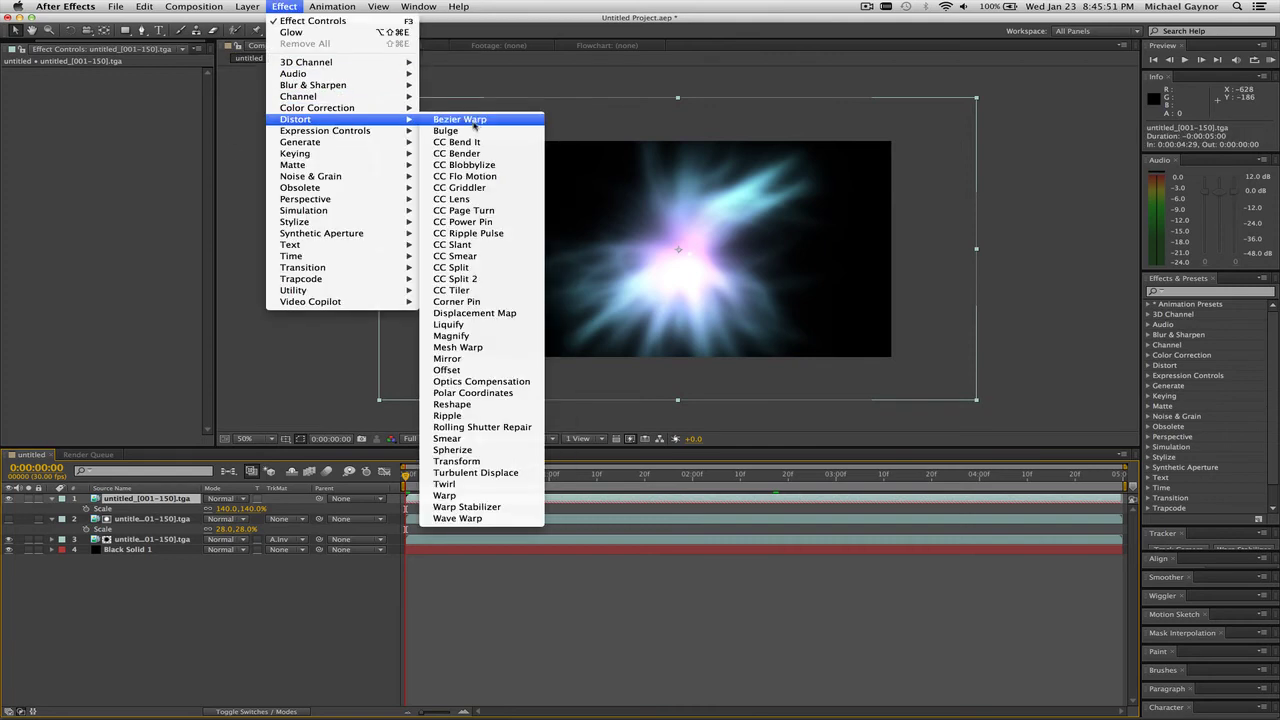
click(463, 203)
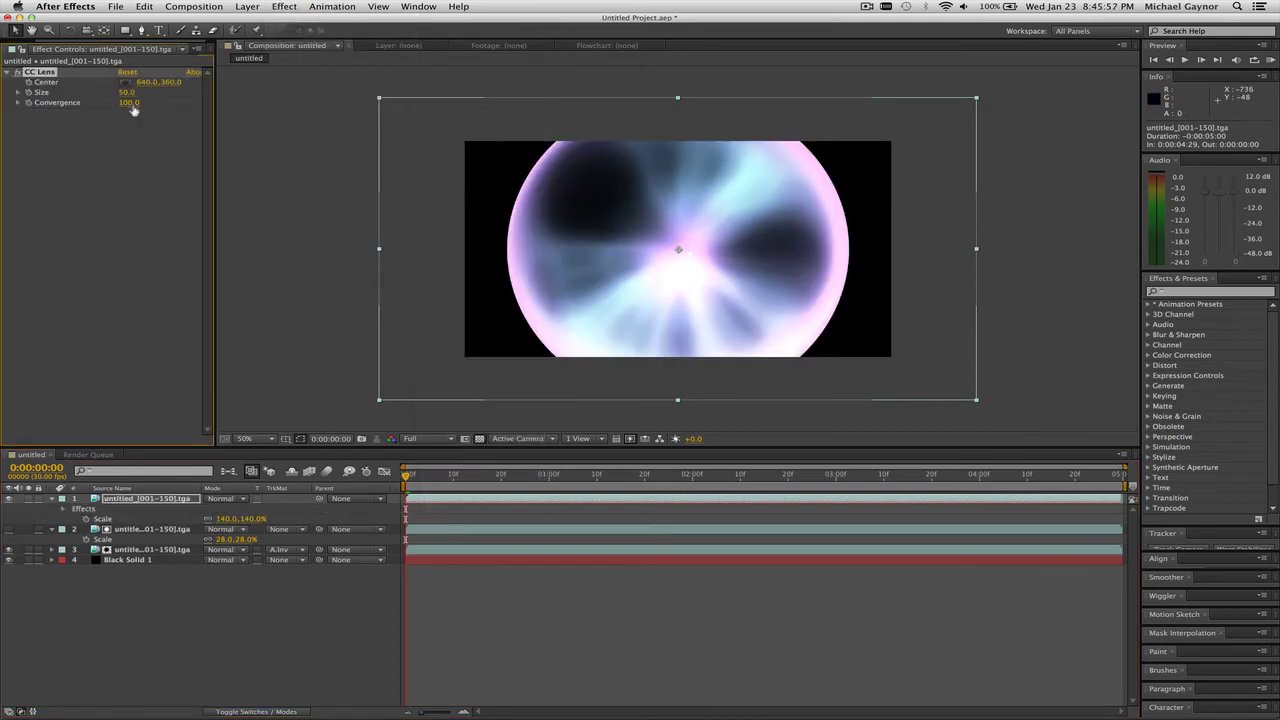
drag(128, 102, 129, 92)
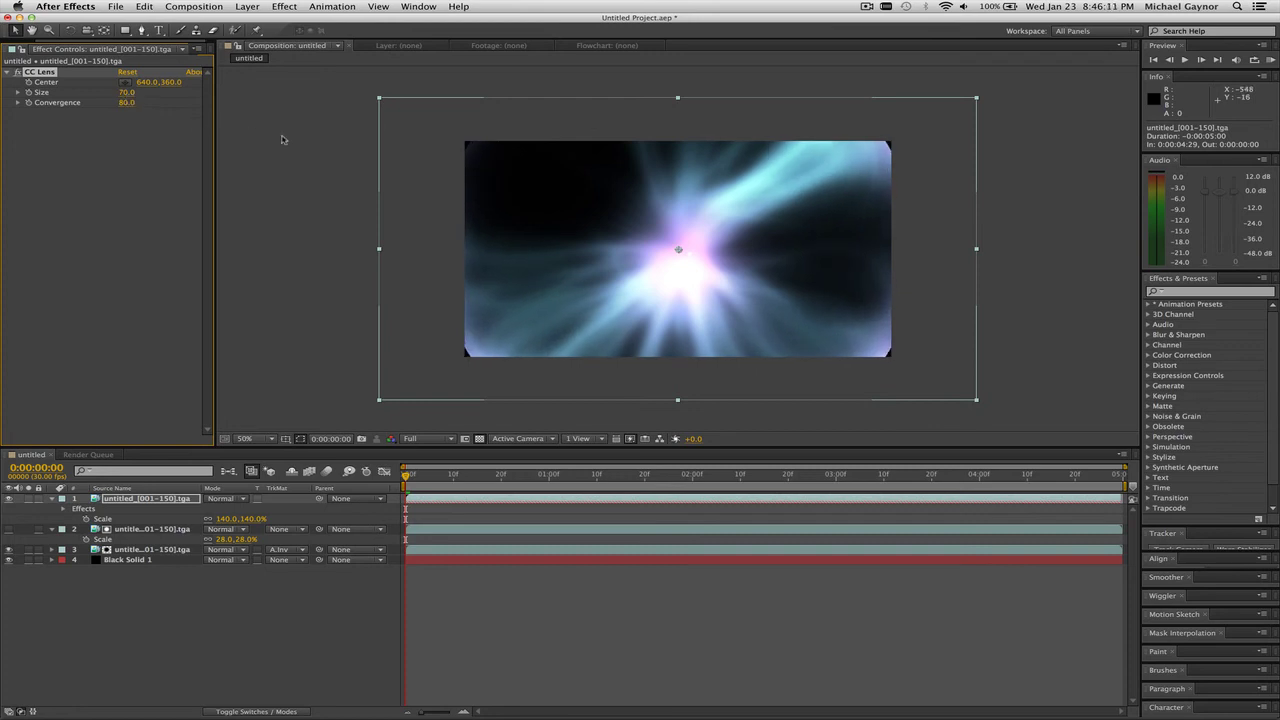
click(143, 132)
click(38, 72)
- Duplicate the lensed burst layer and hide the top copy
click(143, 497)
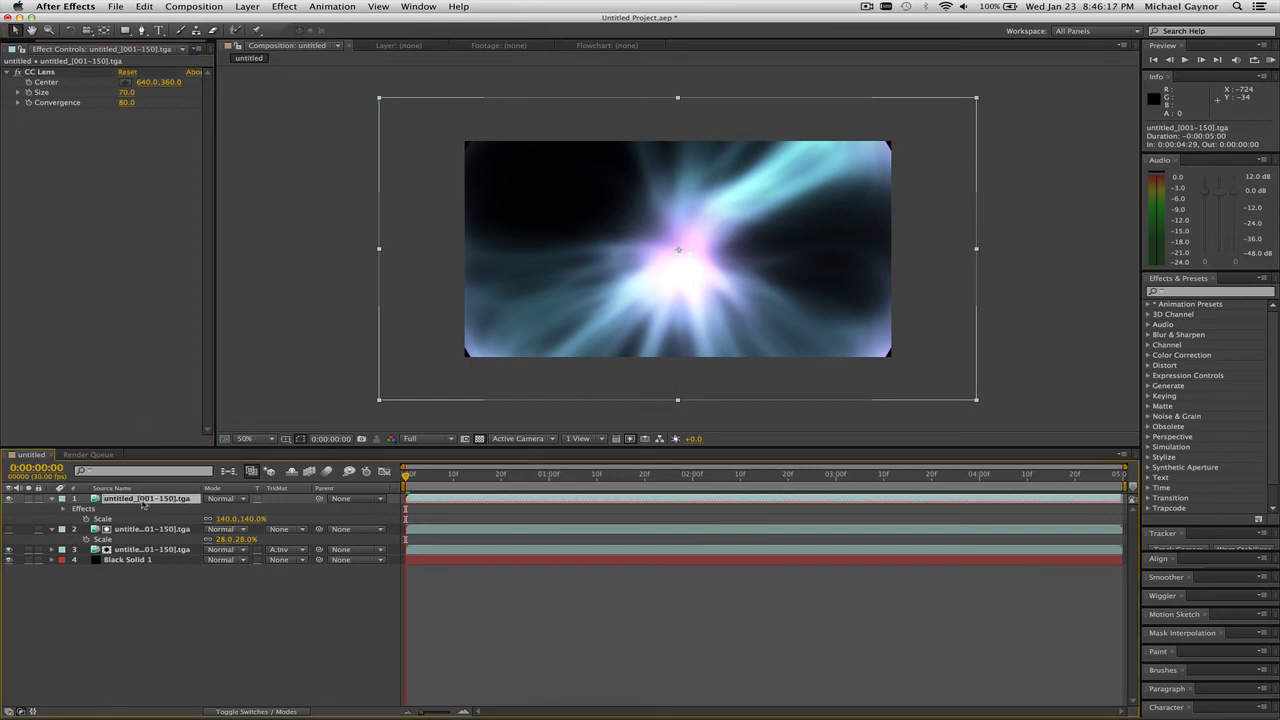
key(super+d)
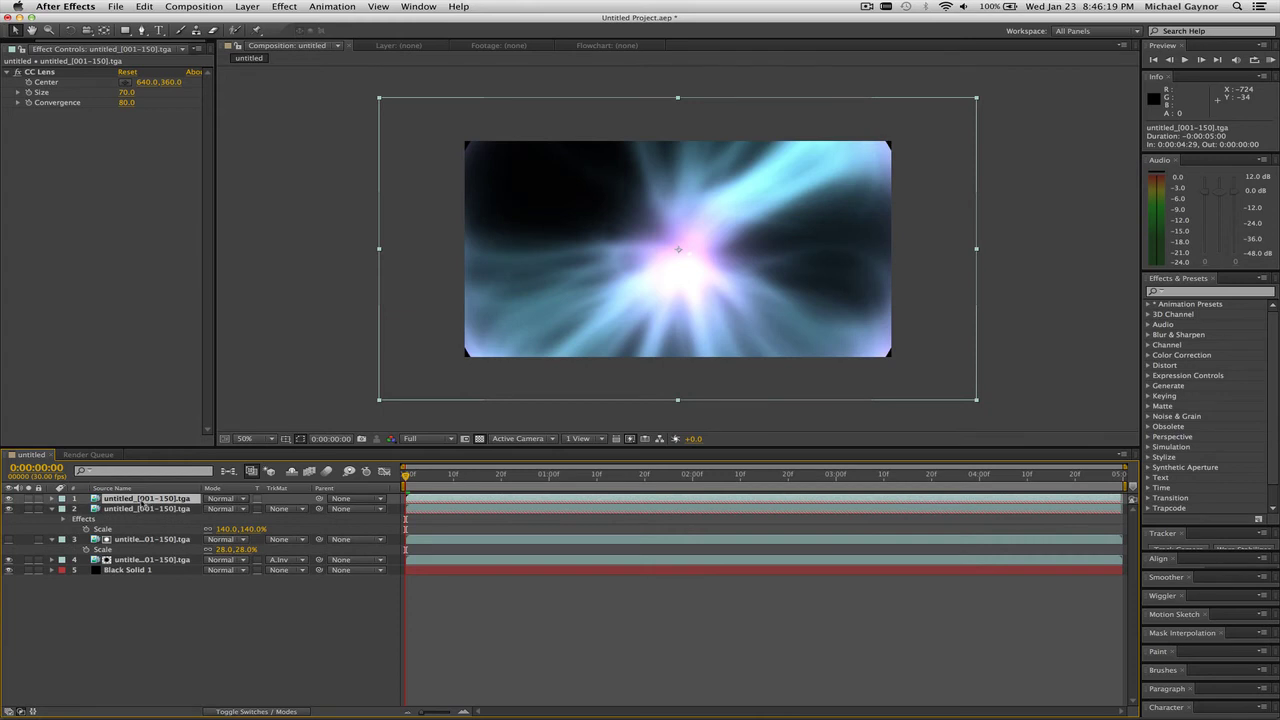
click(17, 77)
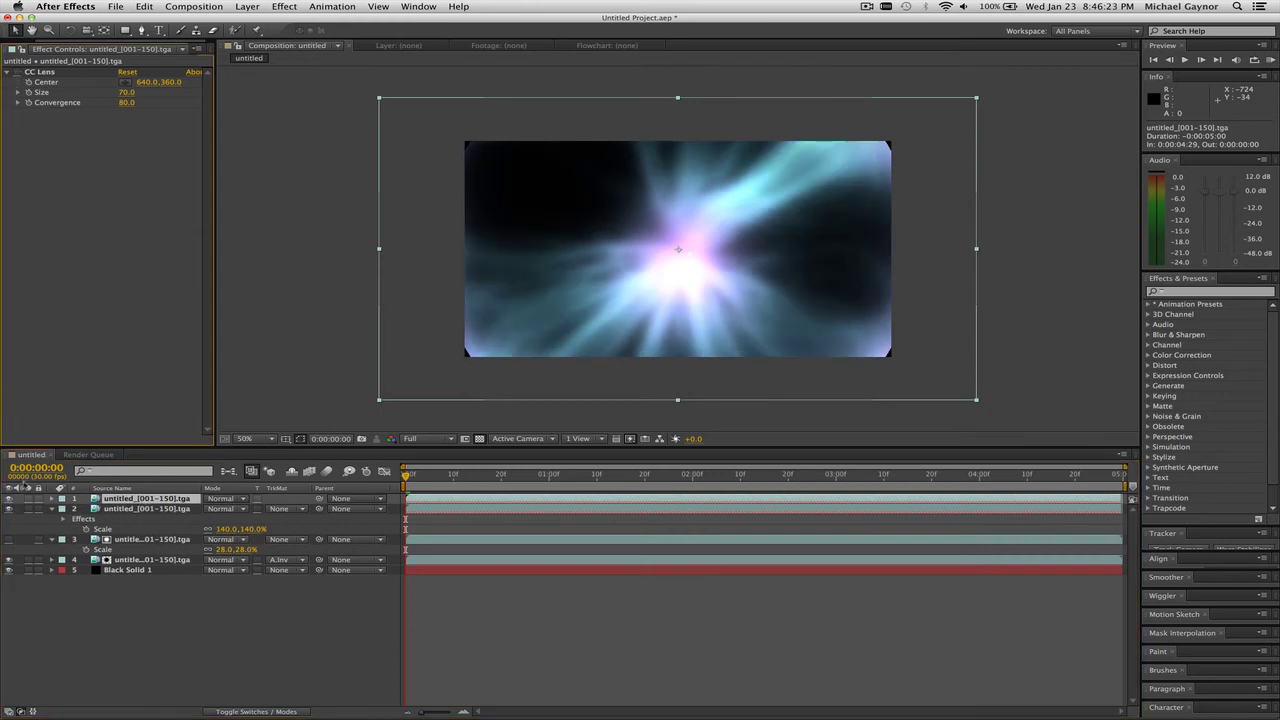
click(9, 498)
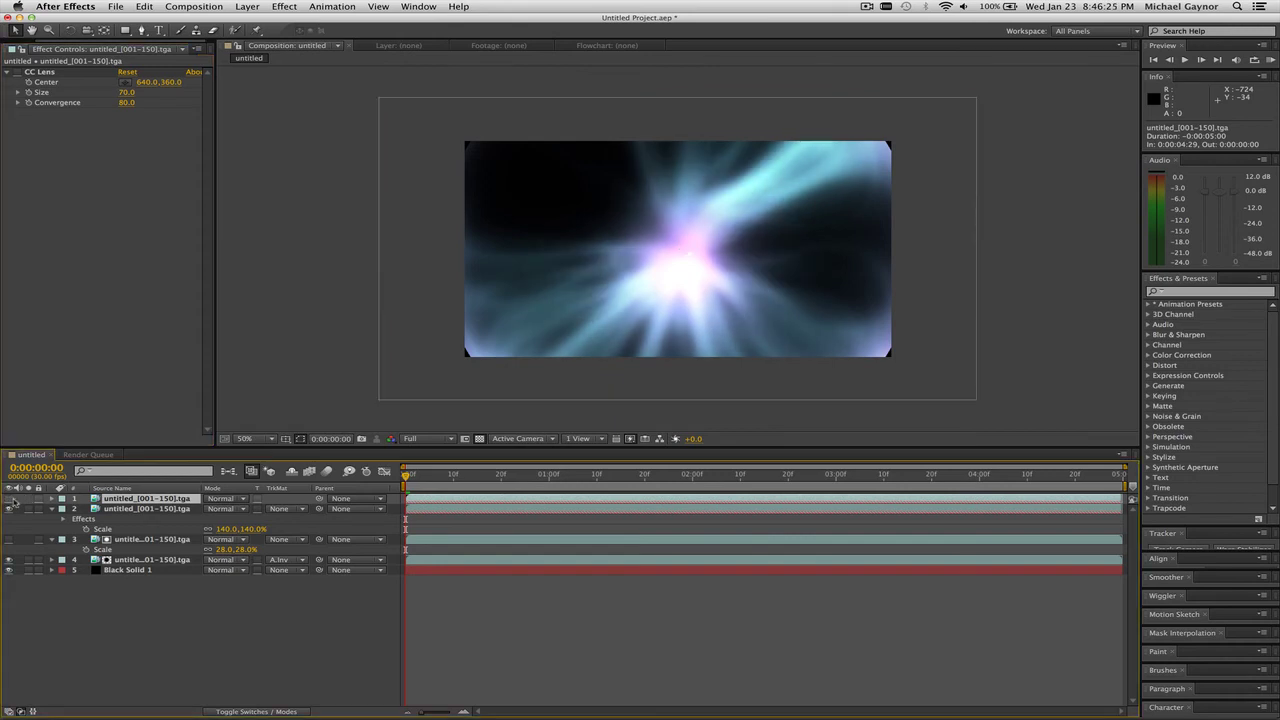
- Set layer 2's track matte to Alpha Inverted Matte and move both layers down above Black Solid 1
click(144, 512)
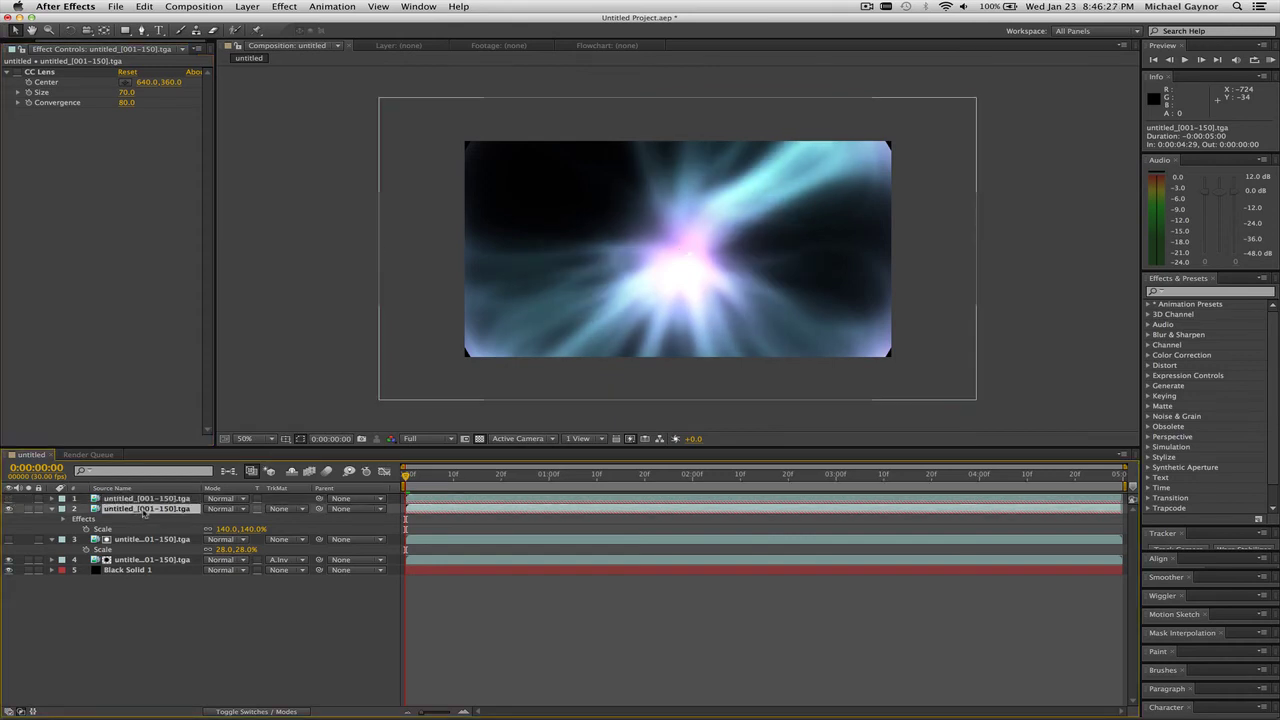
click(277, 512)
click(306, 551)
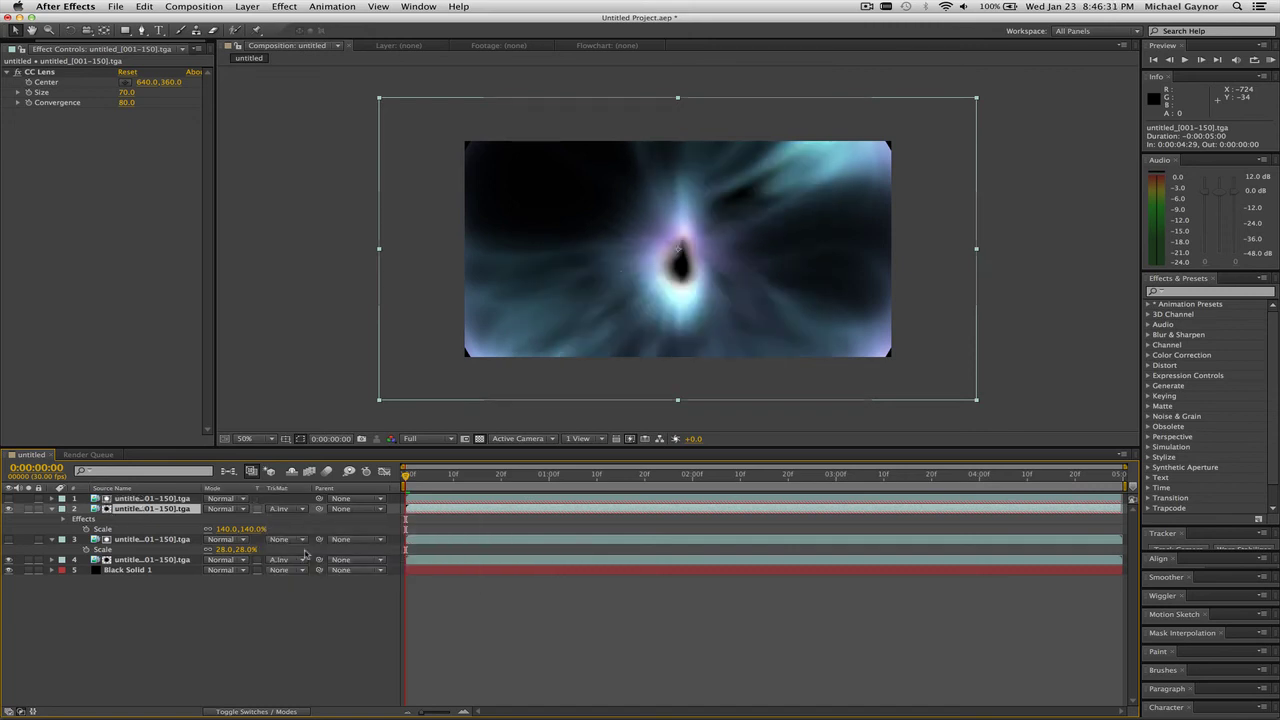
shift+click(137, 499)
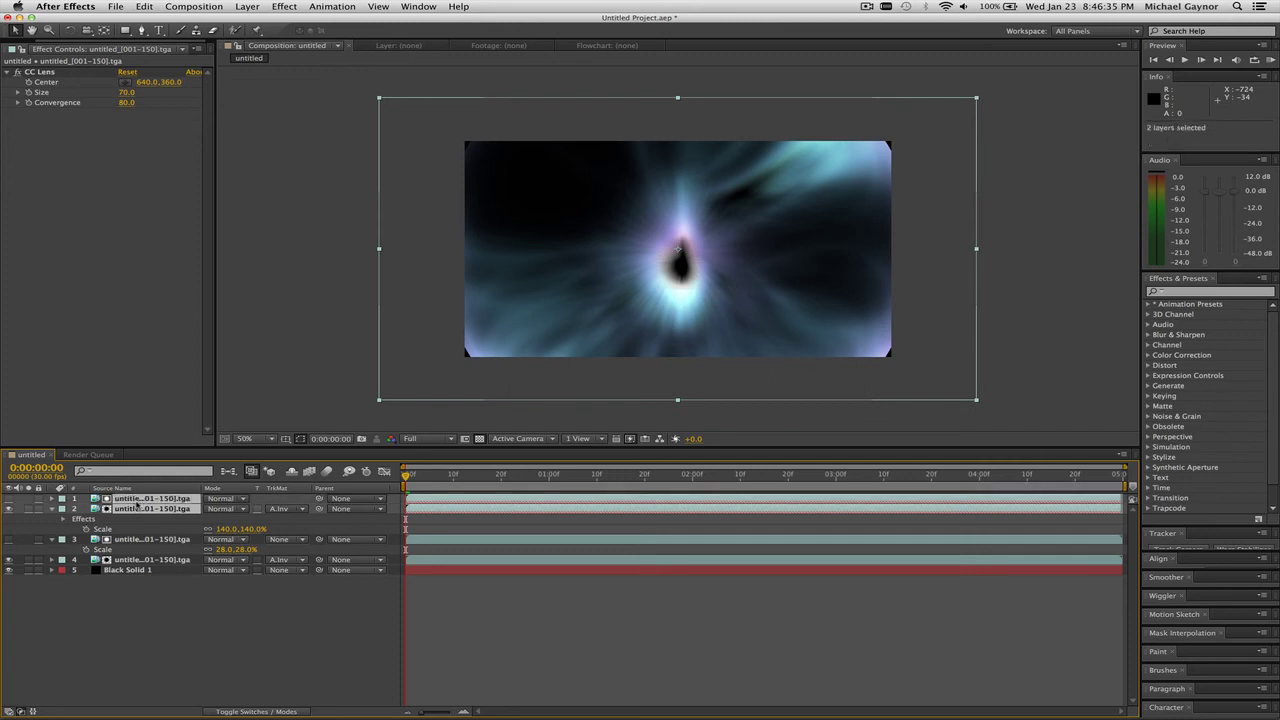
drag(135, 512, 130, 566)
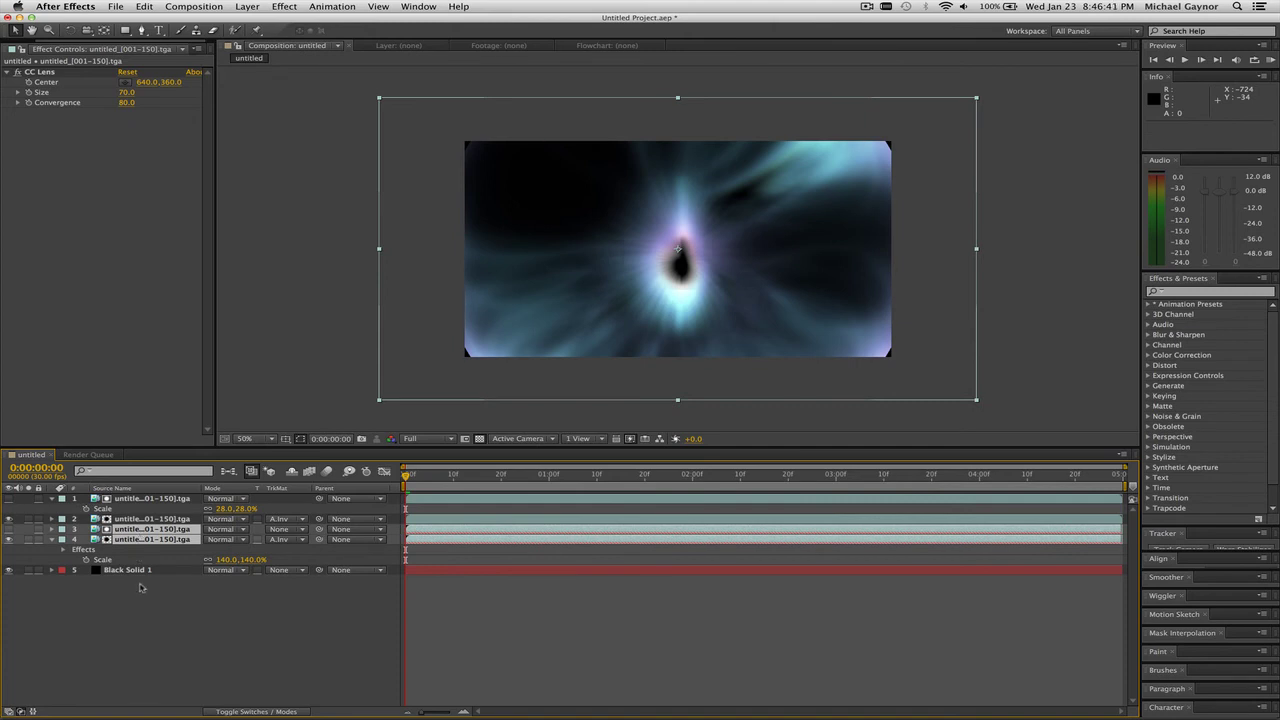
click(139, 596)
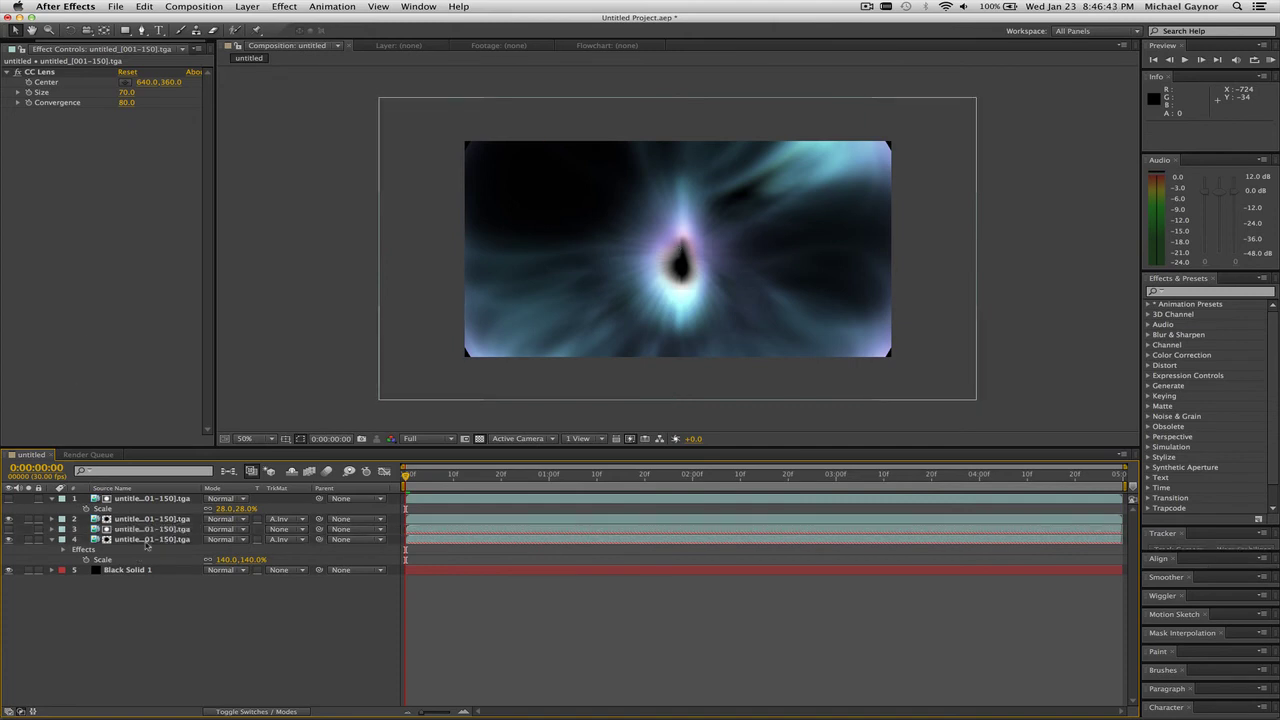
- Add a Glow effect to lensed layer 4 with intensity 0.2 and radius 233
click(147, 540)
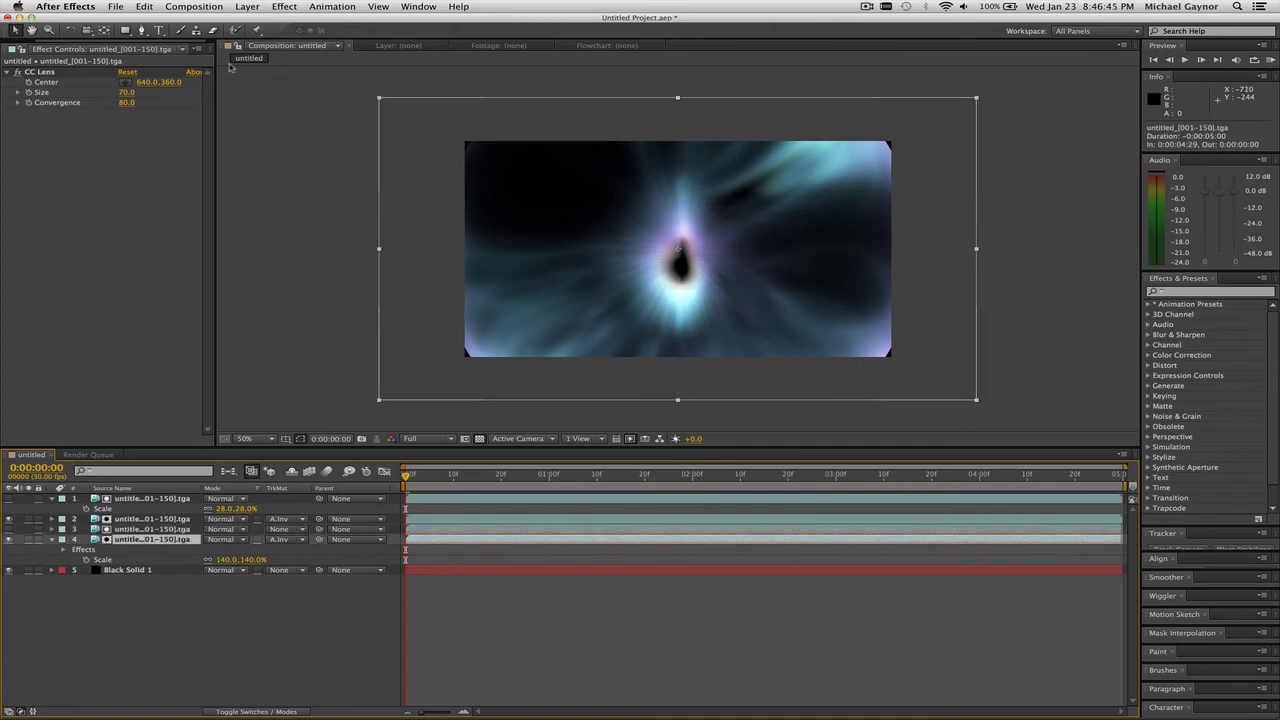
click(284, 7)
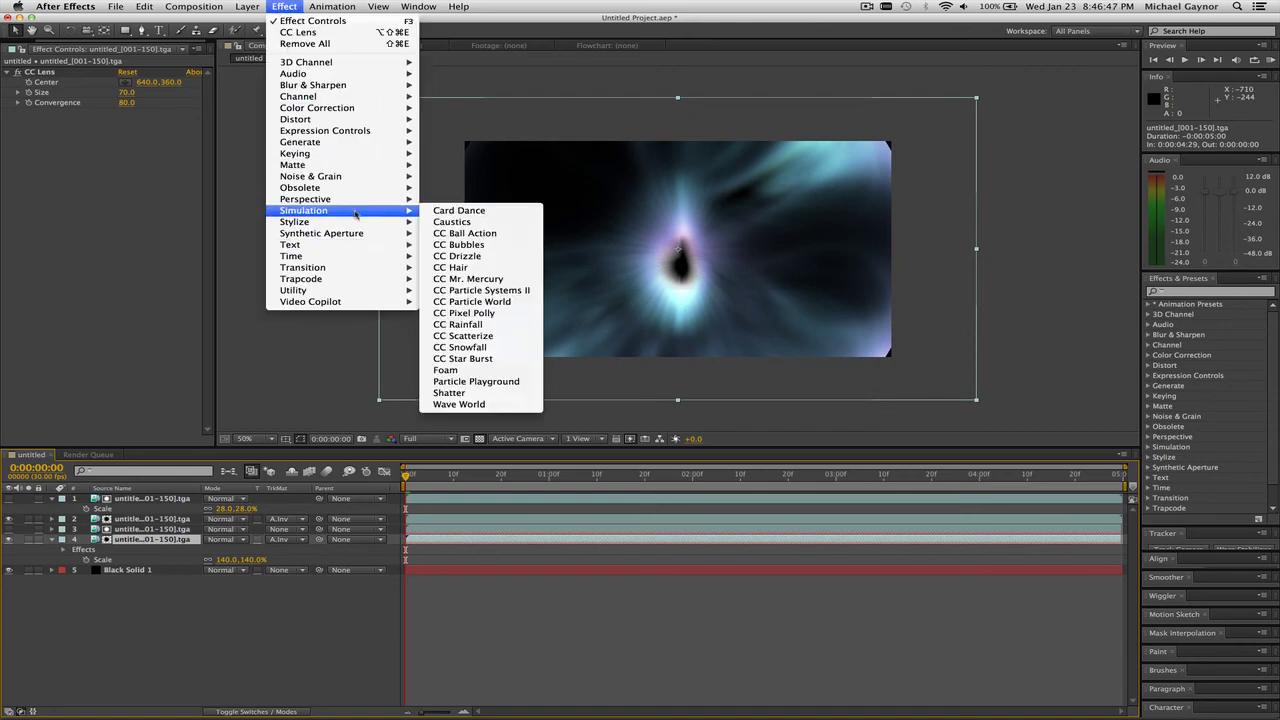
mouse_move(375, 222)
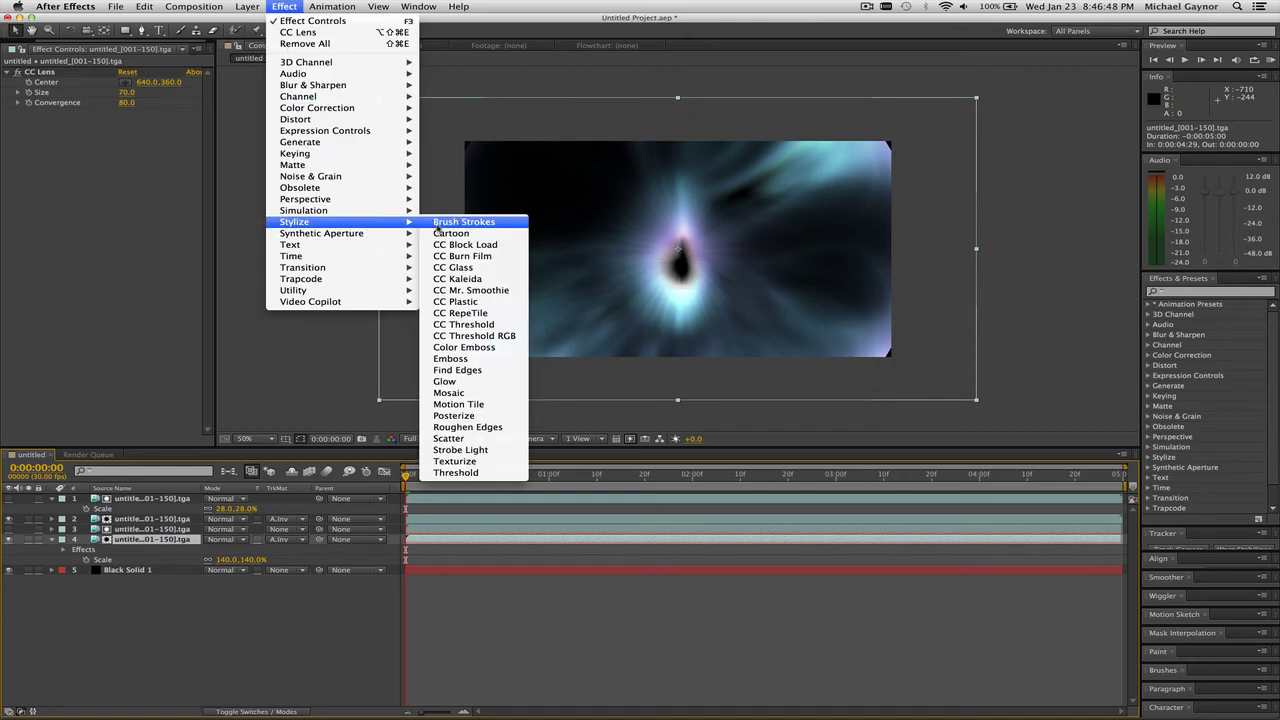
click(445, 381)
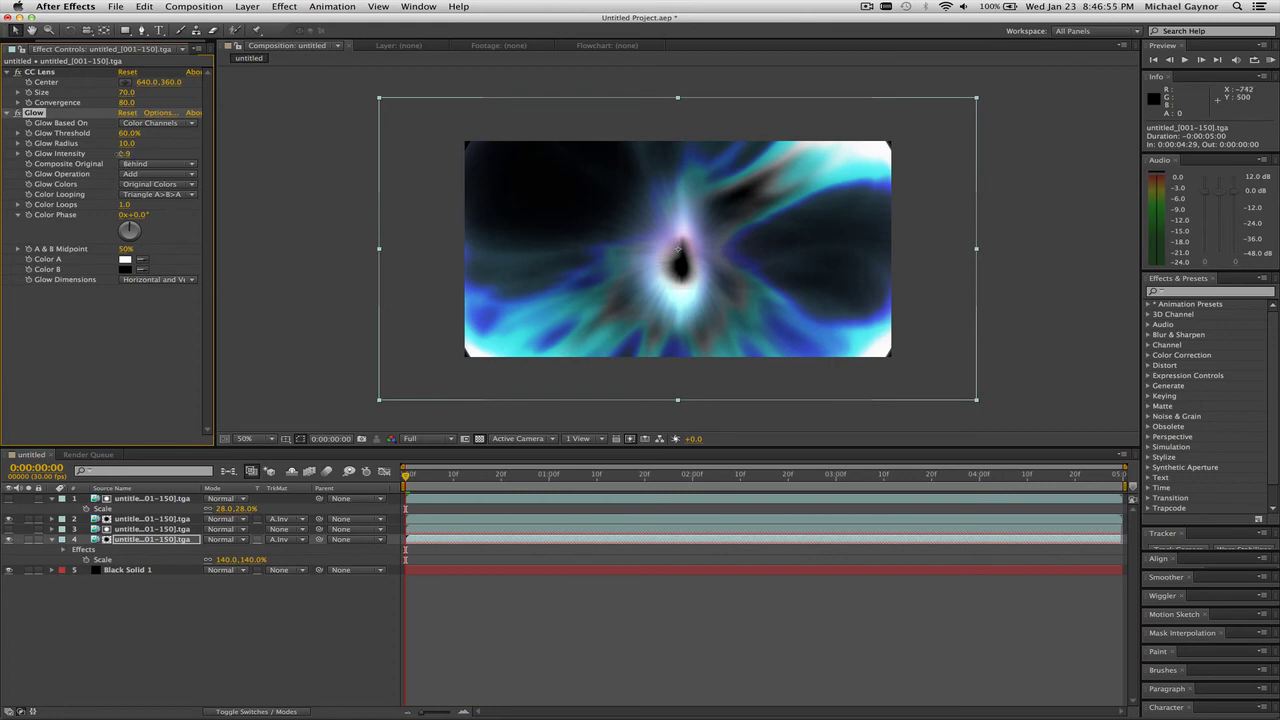
drag(124, 153, 148, 144)
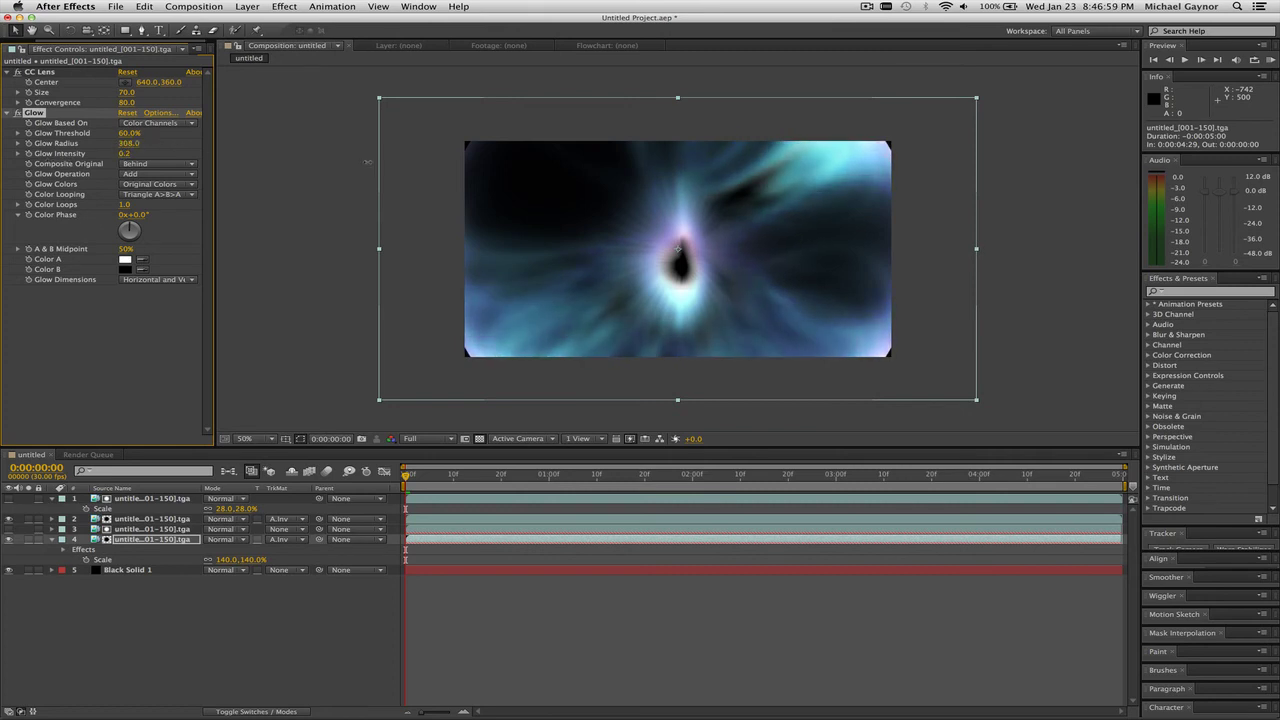
drag(370, 162, 376, 164)
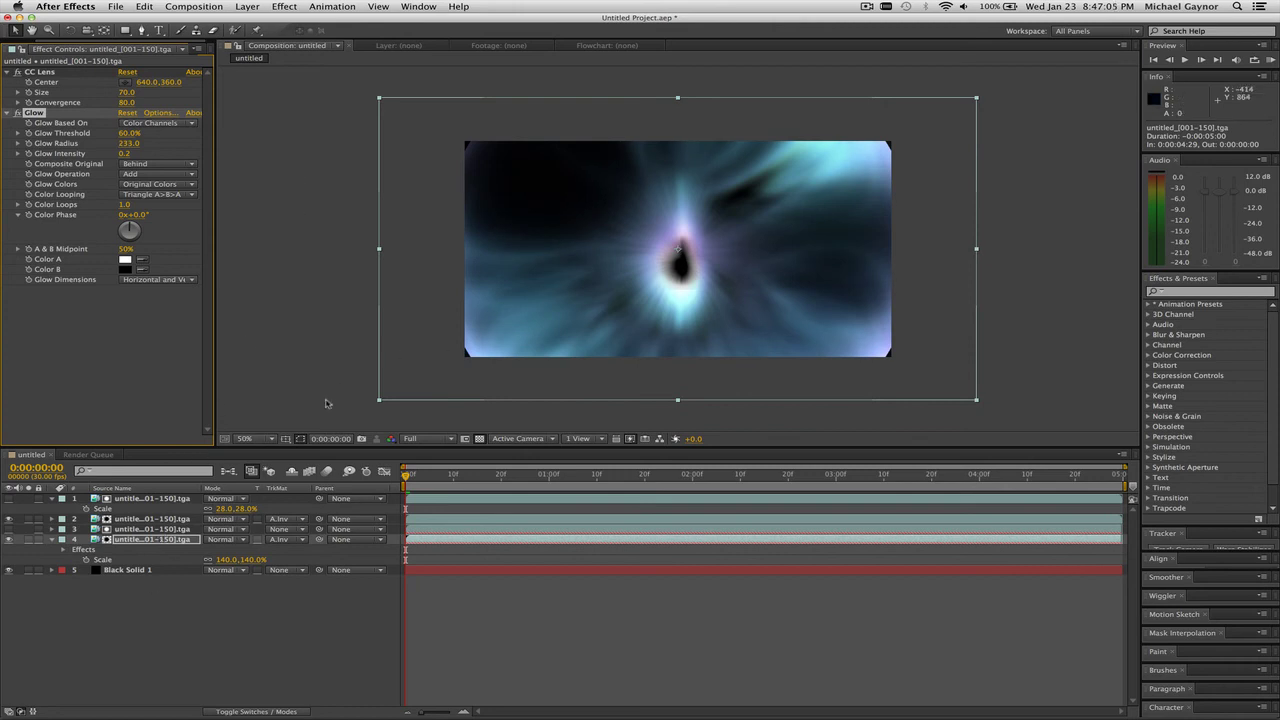
- Scale layer 4 to 150% and preview the animation
key(s)
drag(228, 552, 238, 552)
key(space)
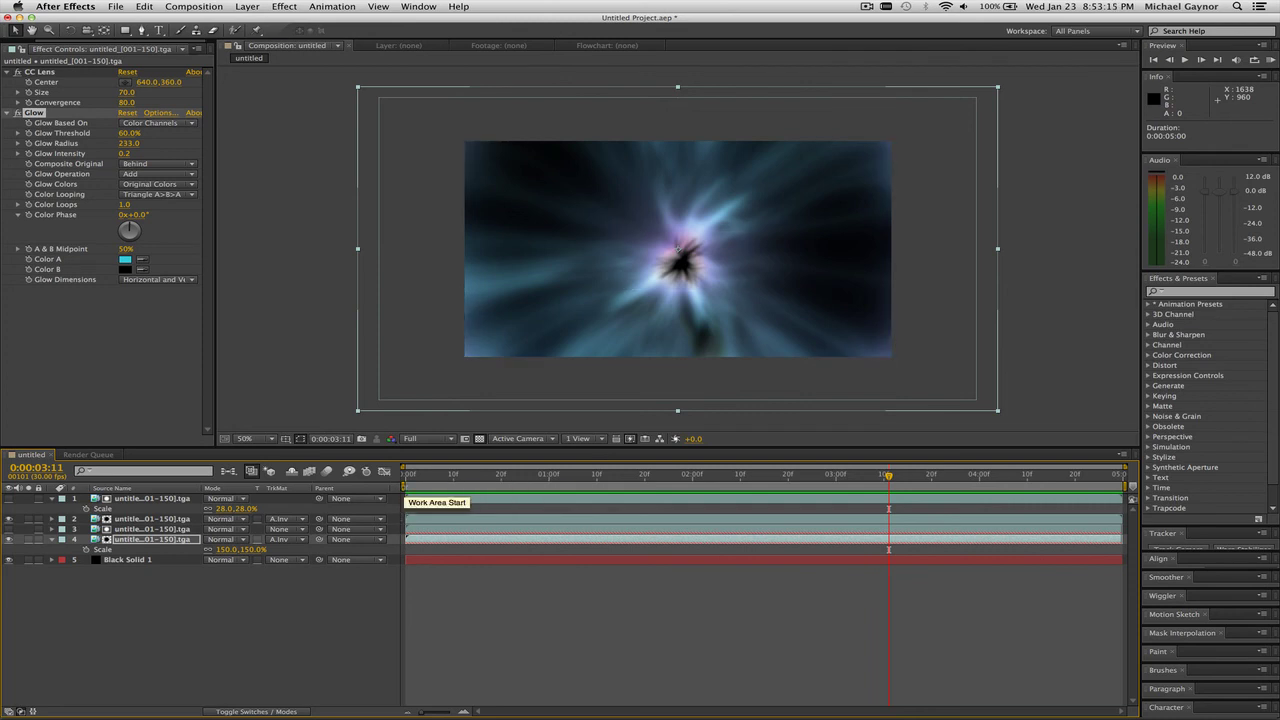
- Preview the animation from the first frame through to the last
drag(888, 476, 883, 476)
drag(783, 485, 406, 486)
key(space)
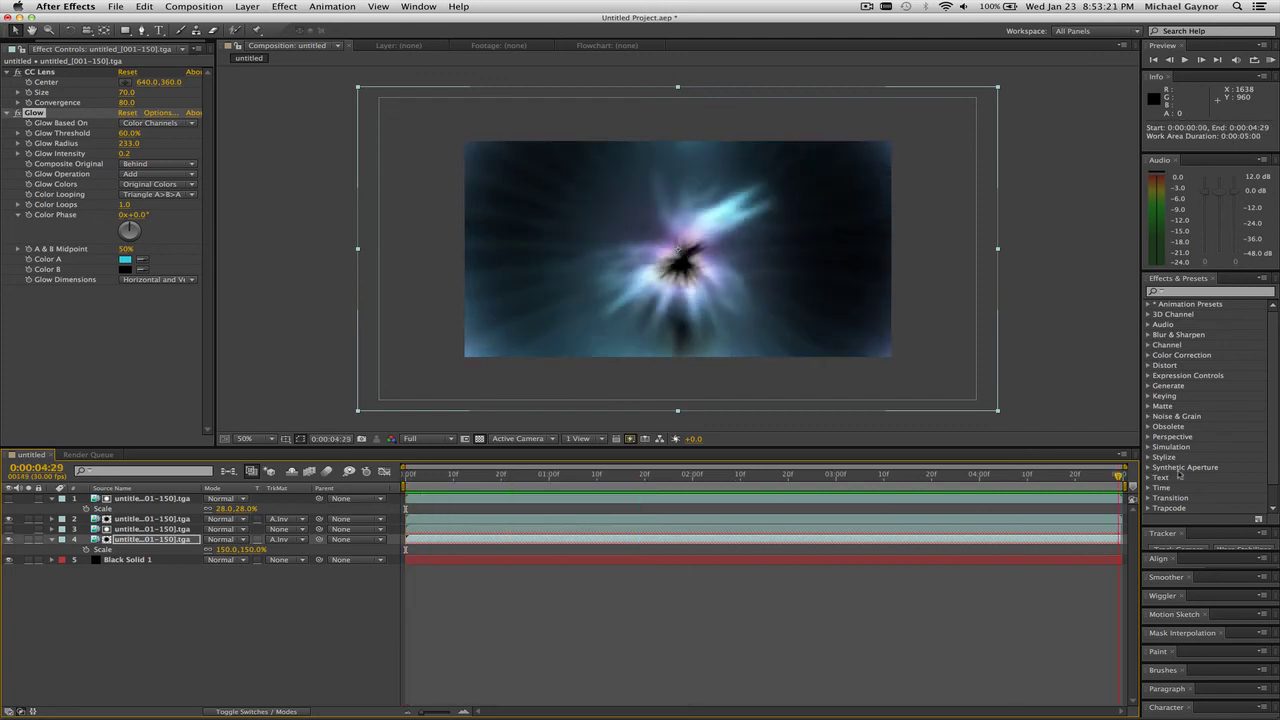
drag(1098, 471, 1118, 472)
- Queue the untitled comp and render it to untitled.mov as QuickTime with the Animation codec
click(193, 7)
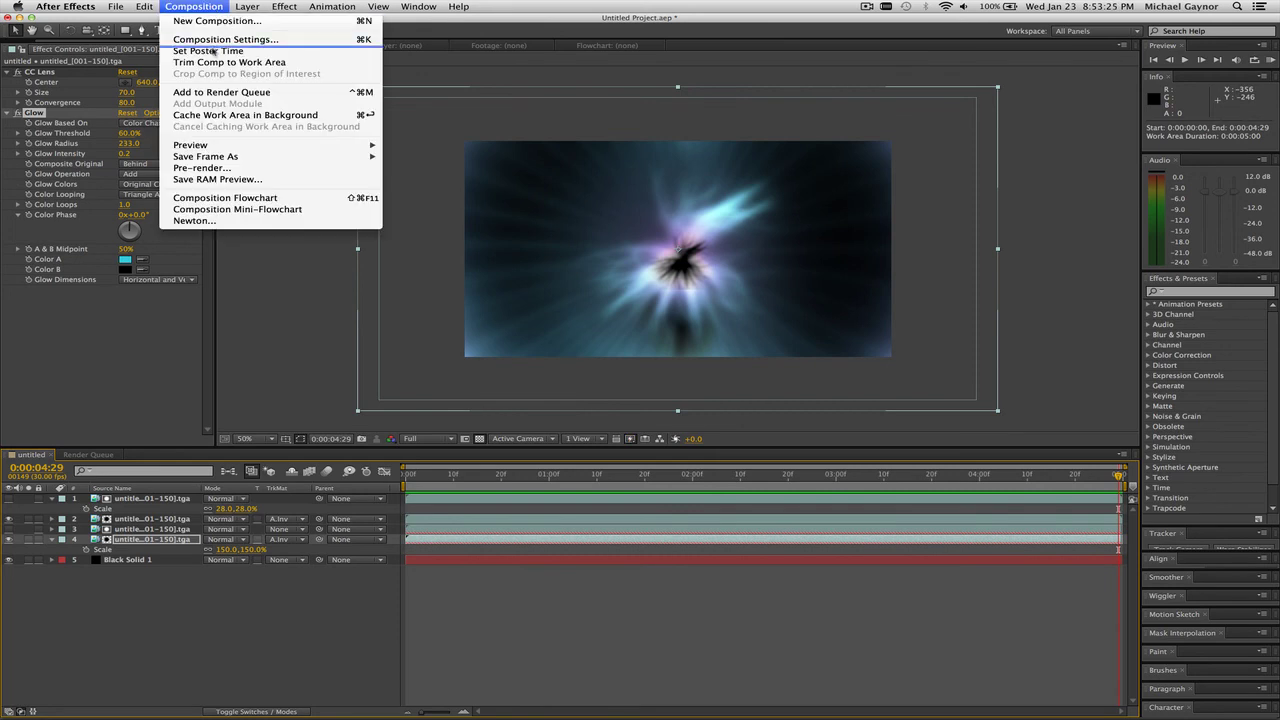
click(212, 92)
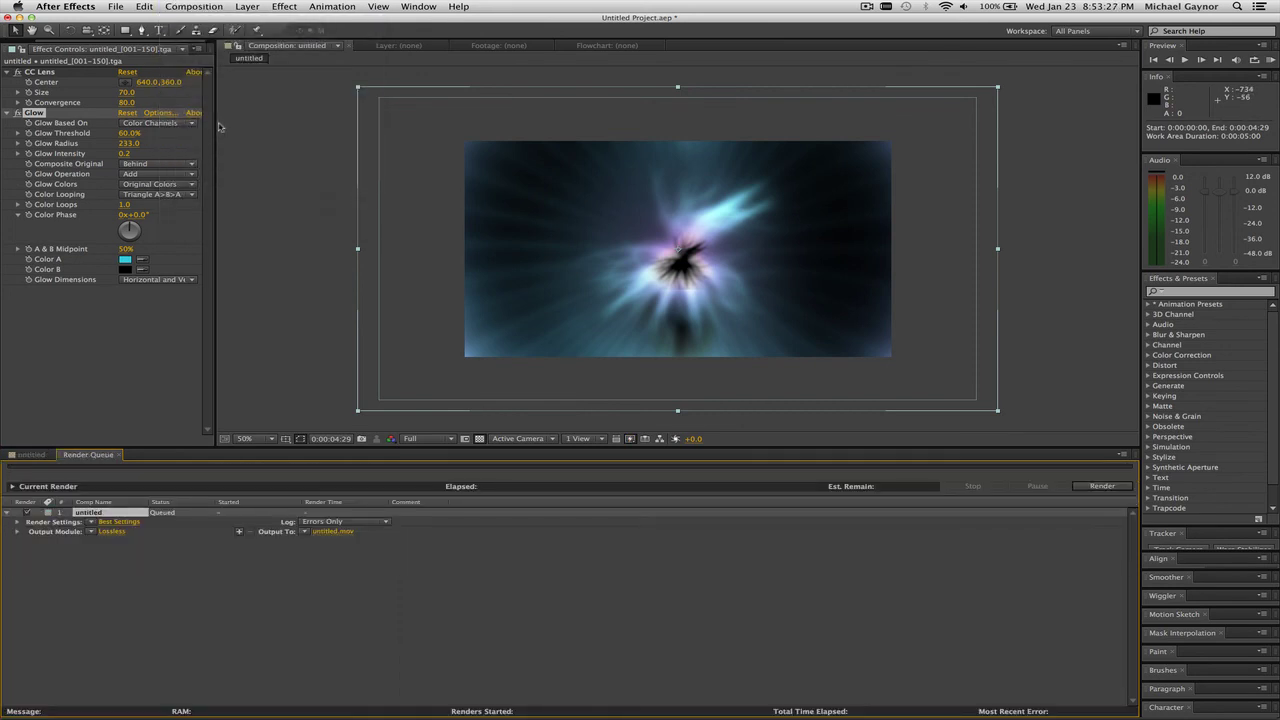
click(111, 532)
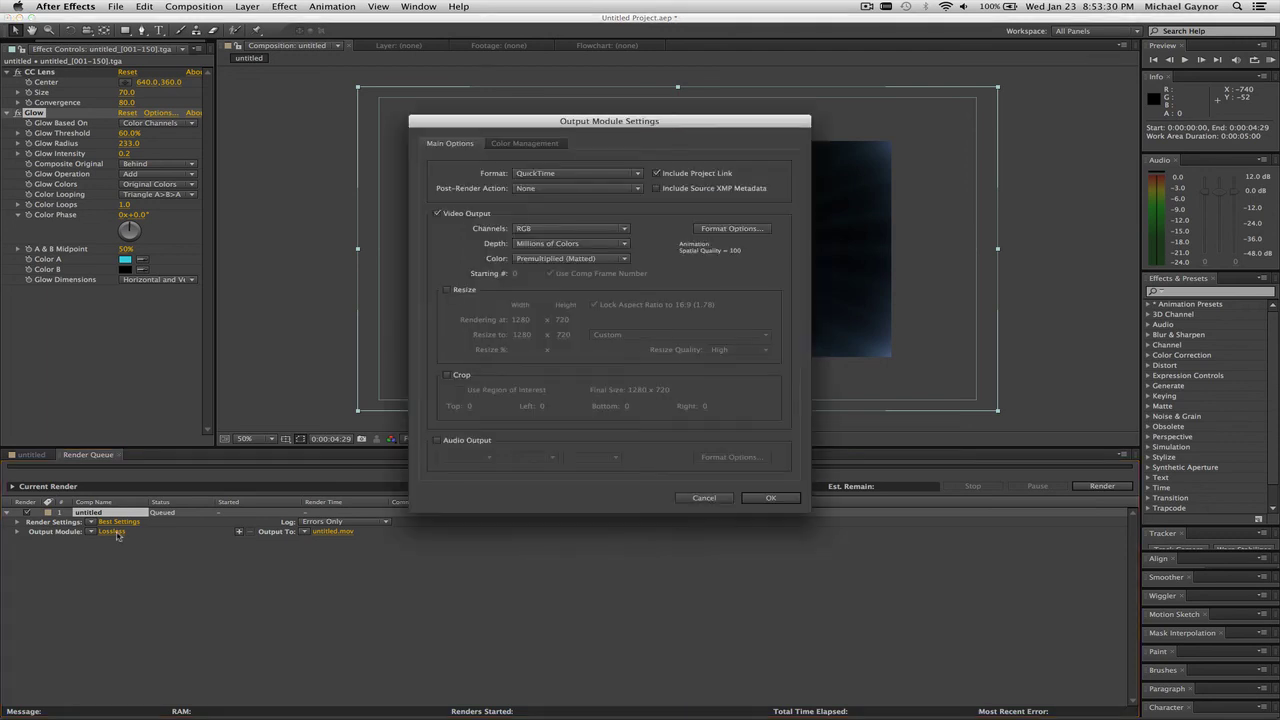
click(543, 176)
click(543, 176)
click(725, 231)
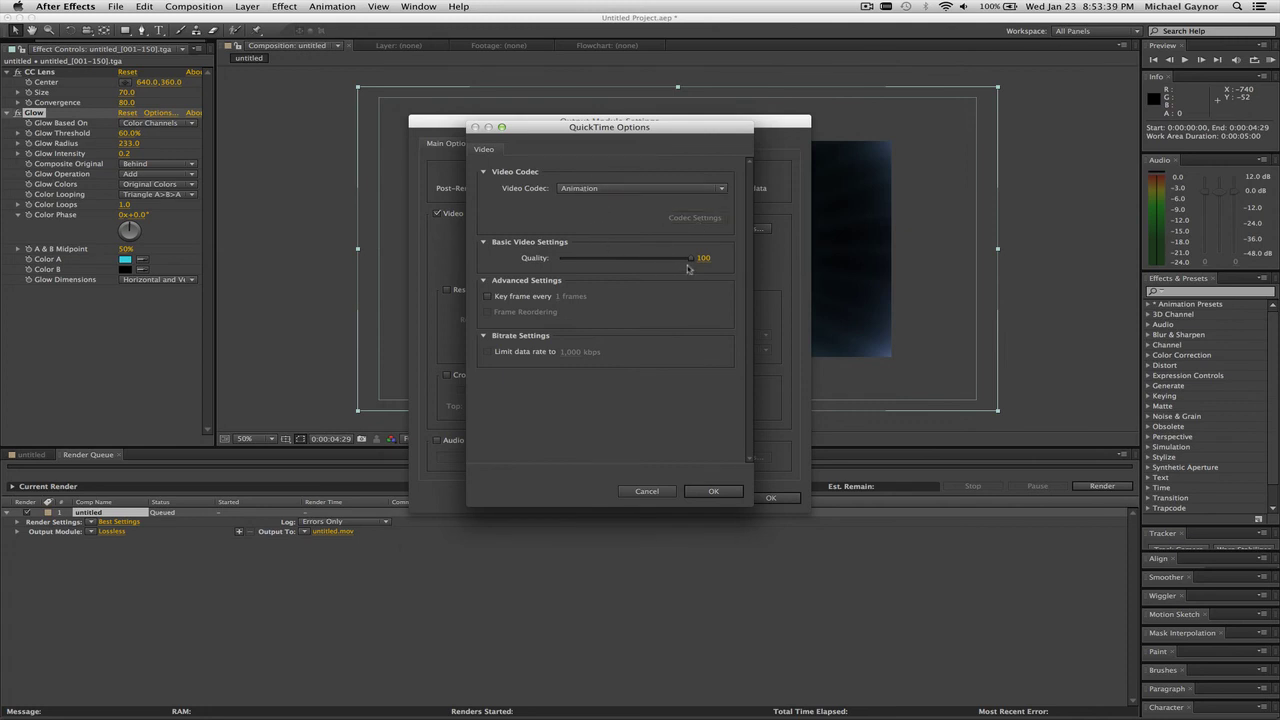
click(712, 492)
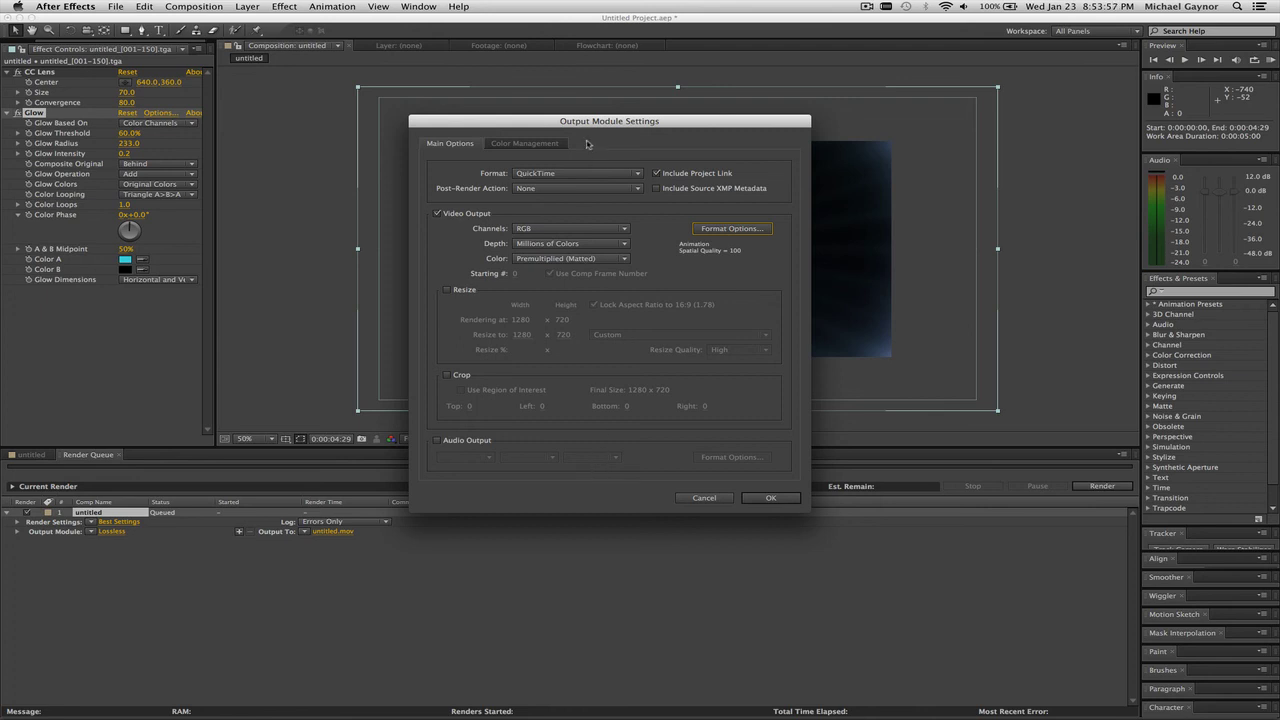
drag(587, 128, 383, 76)
click(566, 445)
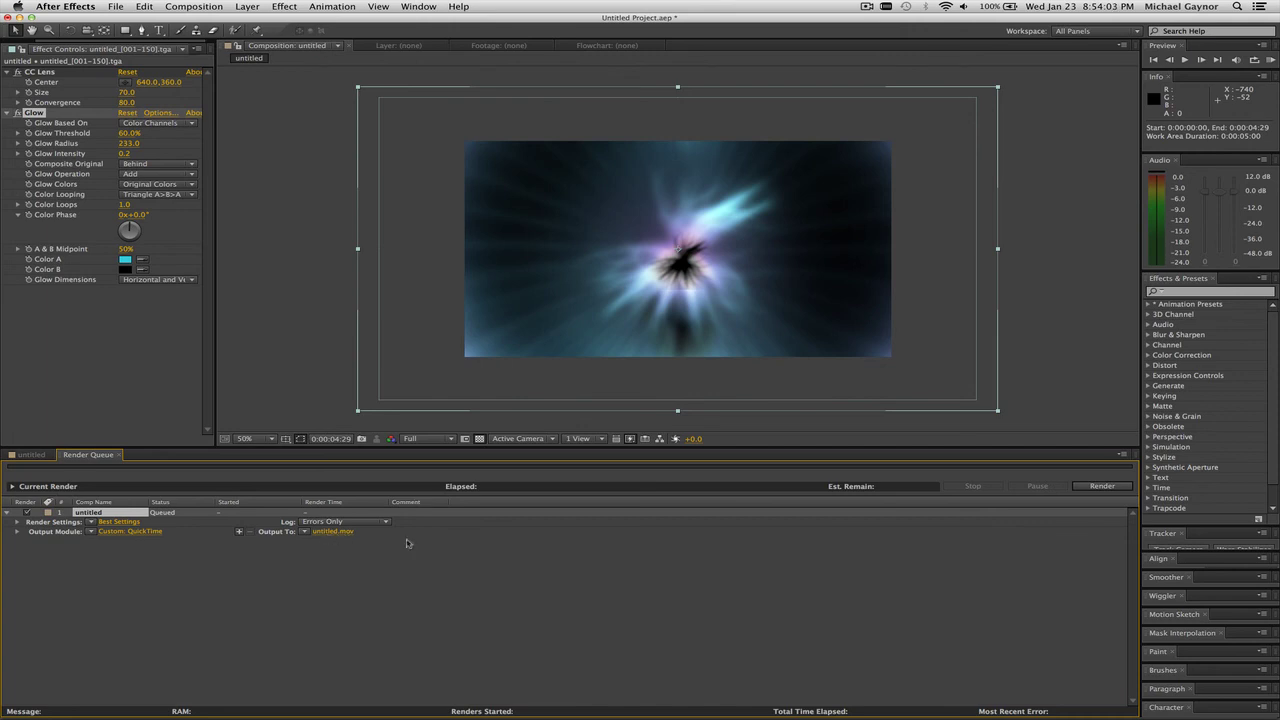
click(1098, 488)
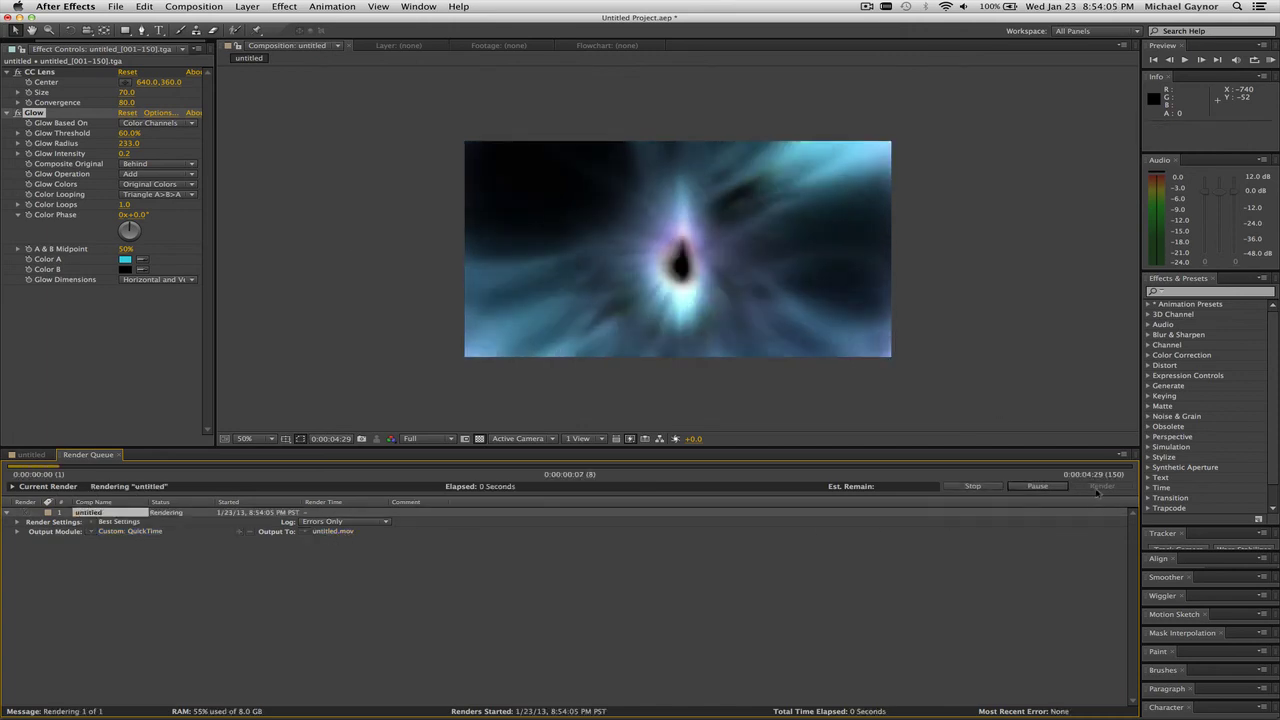